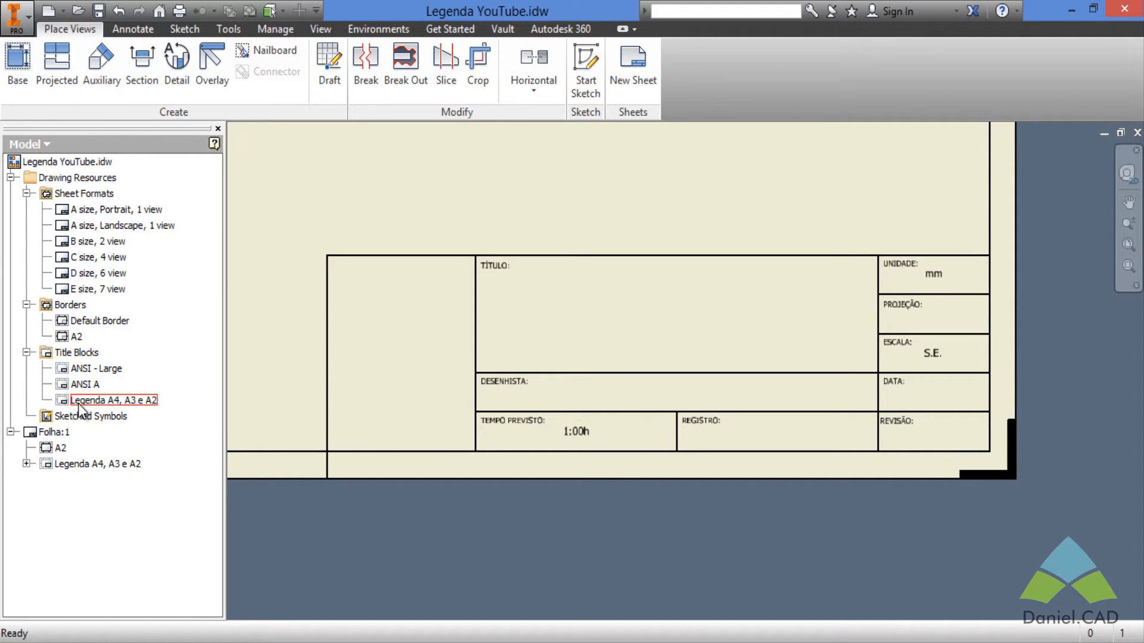
Edit the Legenda A4, A3 e A2 title block and insert Logo I Daniel Trans.png as a linked image in its empty left cell.
{"action": "right_click", "coordinate": [78, 405]}
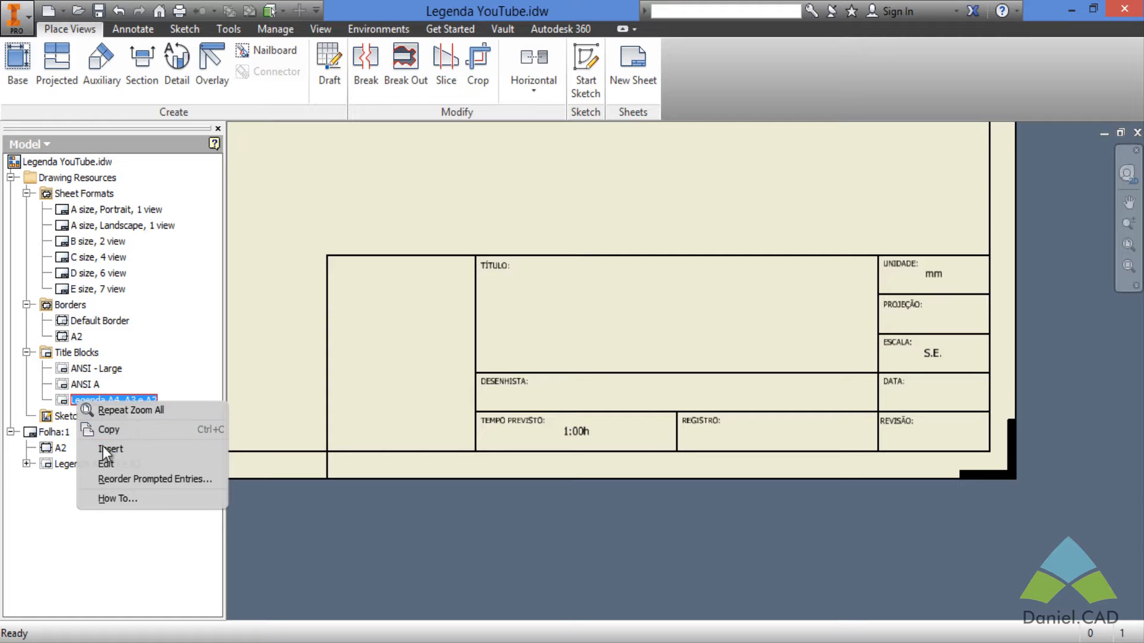
{"action": "left_click", "coordinate": [104, 463]}
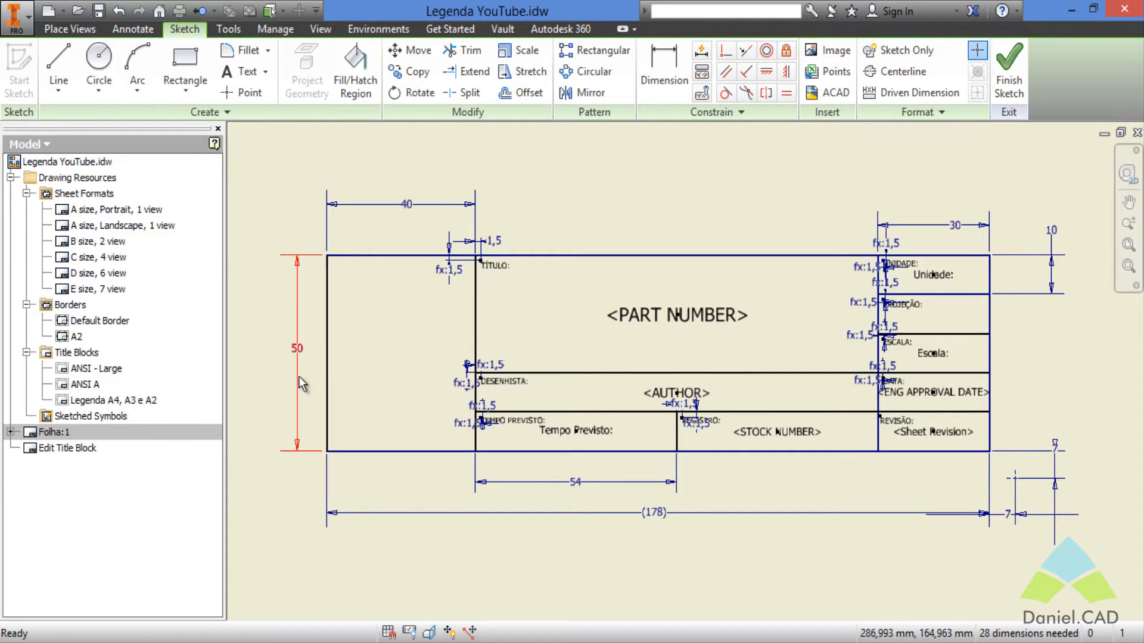
{"action": "left_click", "coordinate": [826, 54]}
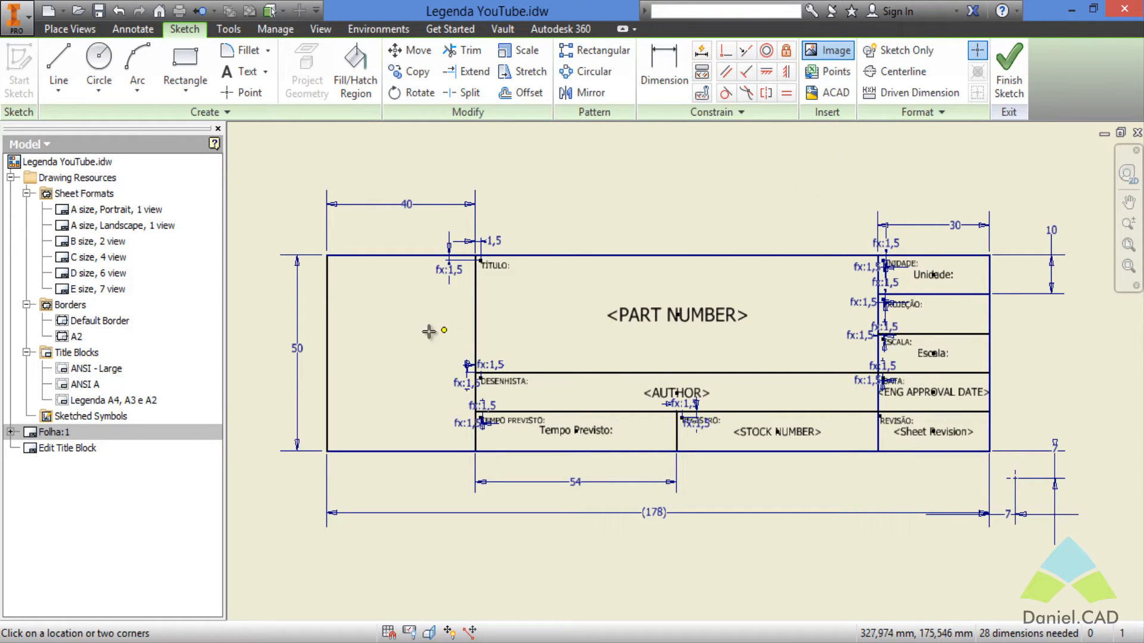
{"action": "left_click", "coordinate": [345, 297]}
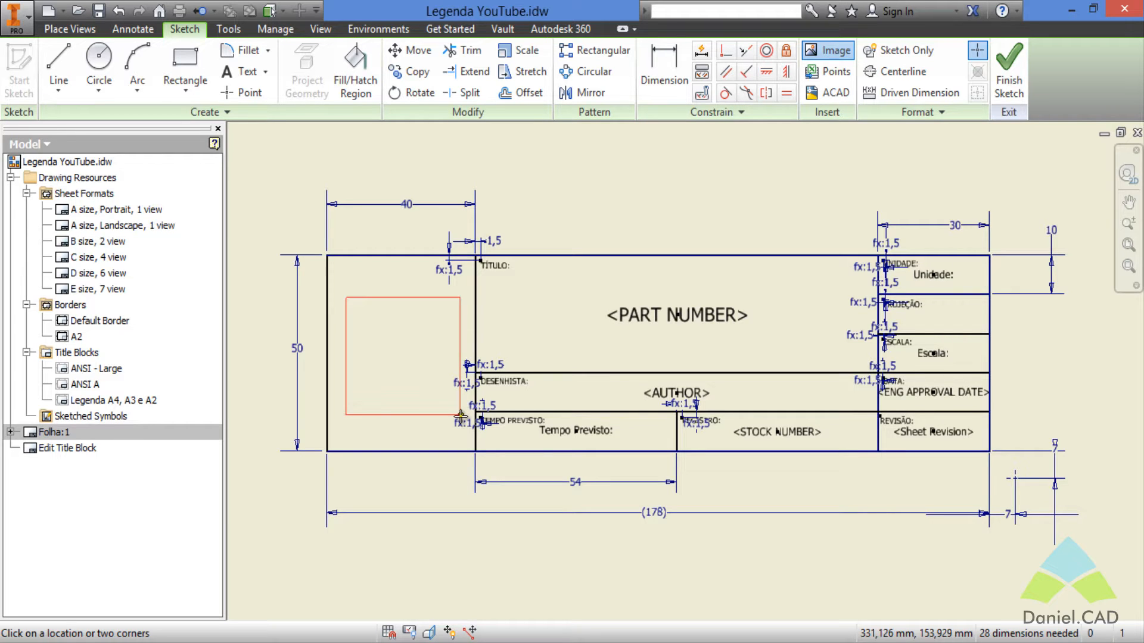
{"action": "left_click", "coordinate": [460, 415]}
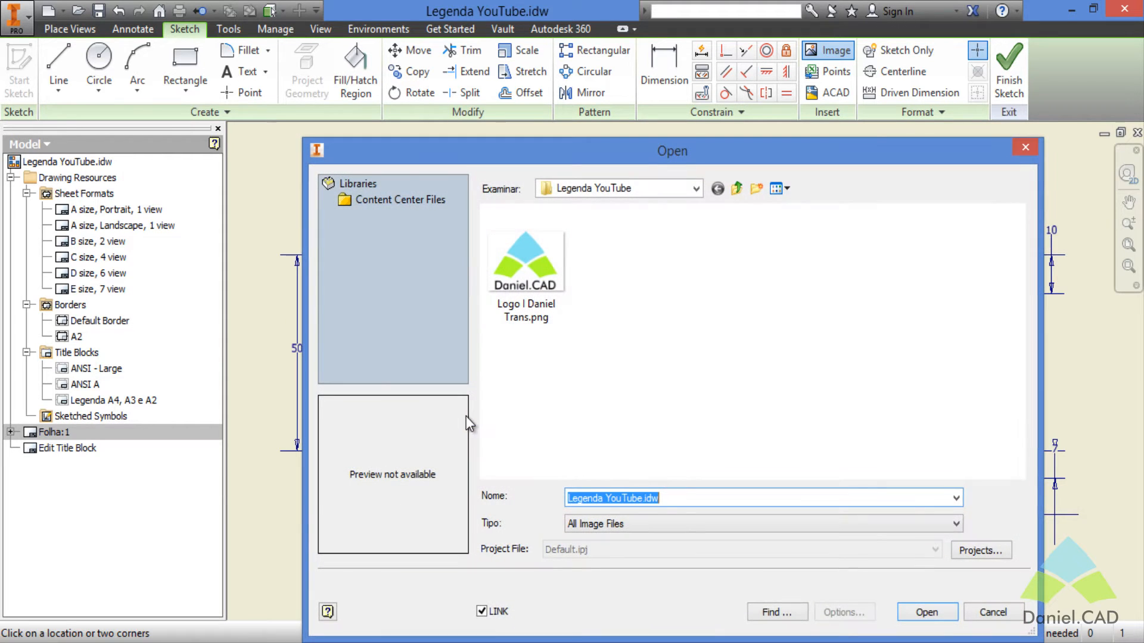
{"action": "left_click_drag", "start_coordinate": [677, 156], "coordinate": [653, 59]}
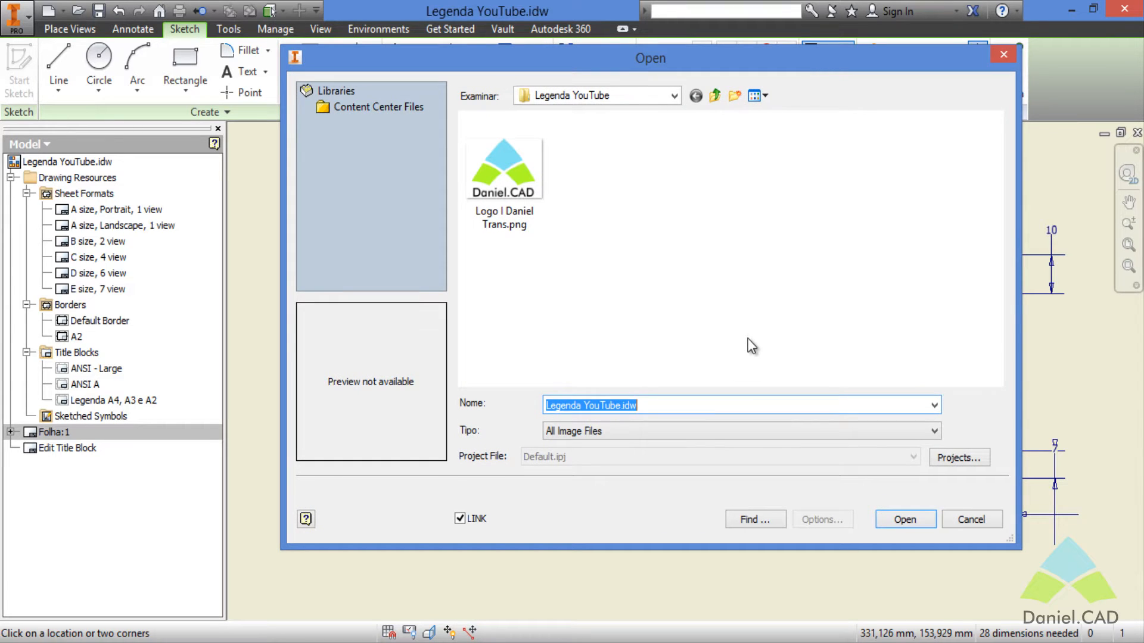
{"action": "left_click", "coordinate": [536, 202]}
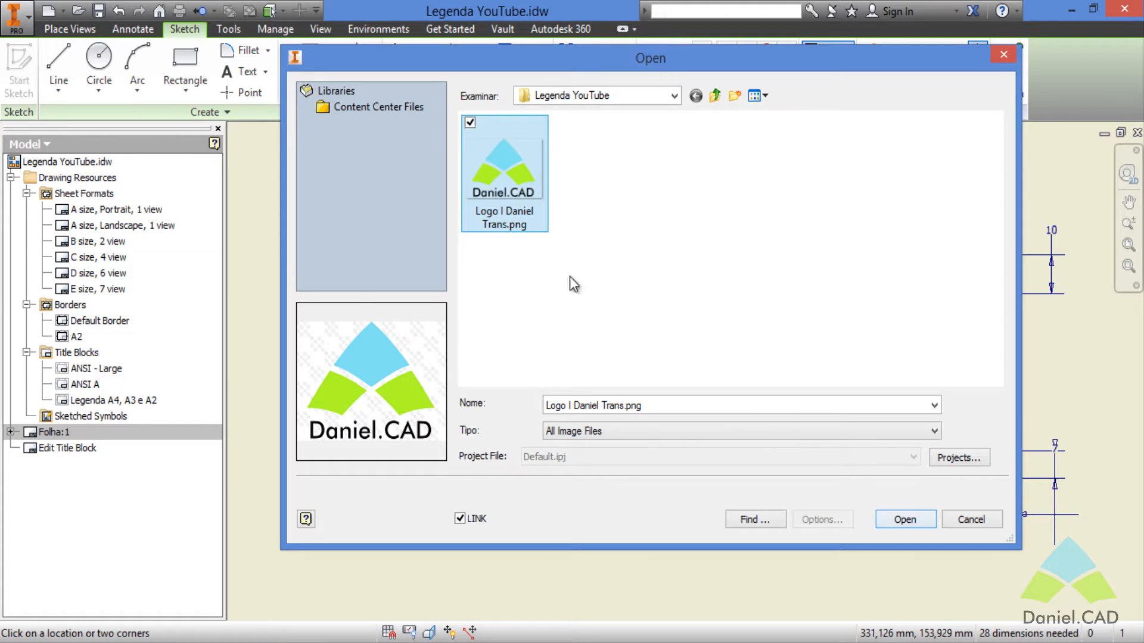
{"action": "left_click", "coordinate": [903, 520]}
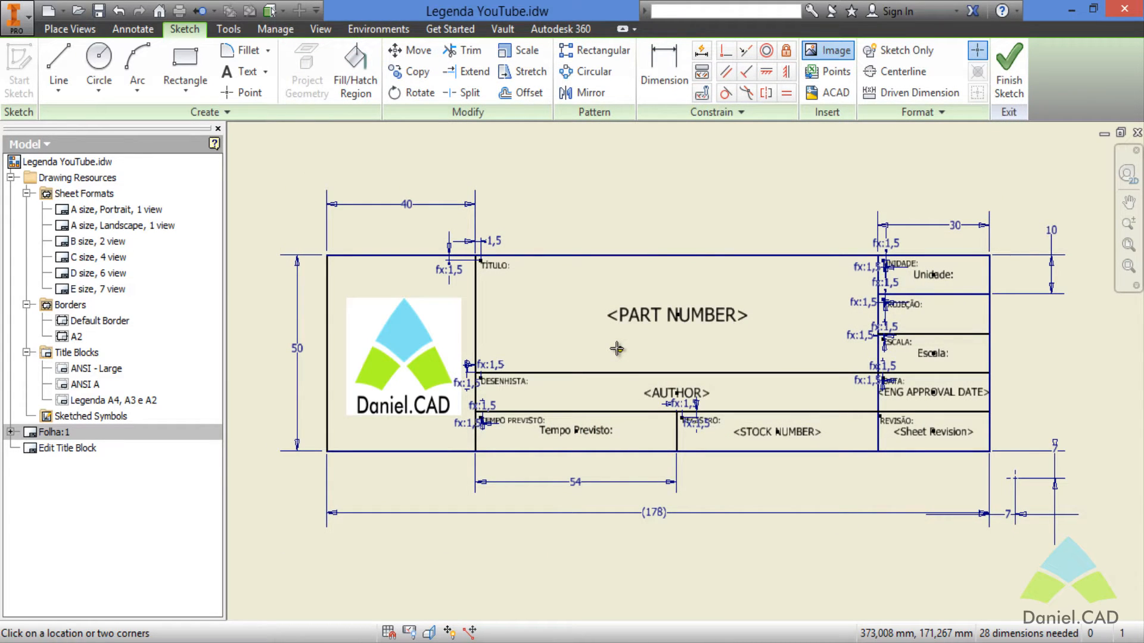
{"action": "key", "text": "Escape"}
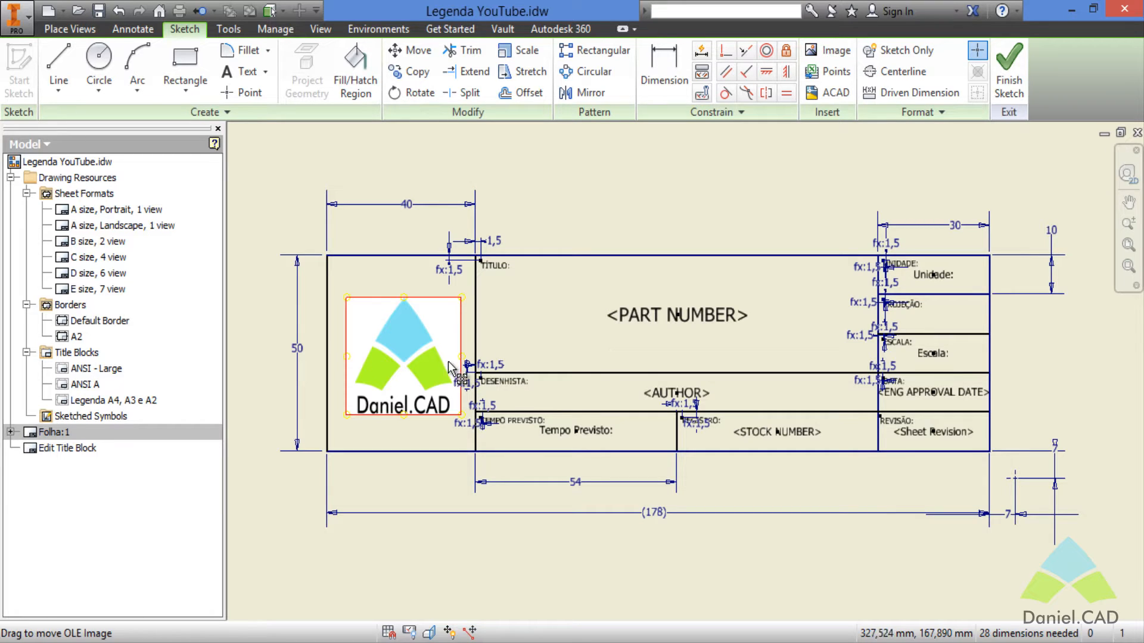
Reduce the logo image's height and reposition it near the middle of the title block's left cell.
{"action": "left_click", "coordinate": [447, 368]}
{"action": "scroll", "coordinate": [347, 442], "scroll_direction": "up", "scroll_amount": 5}
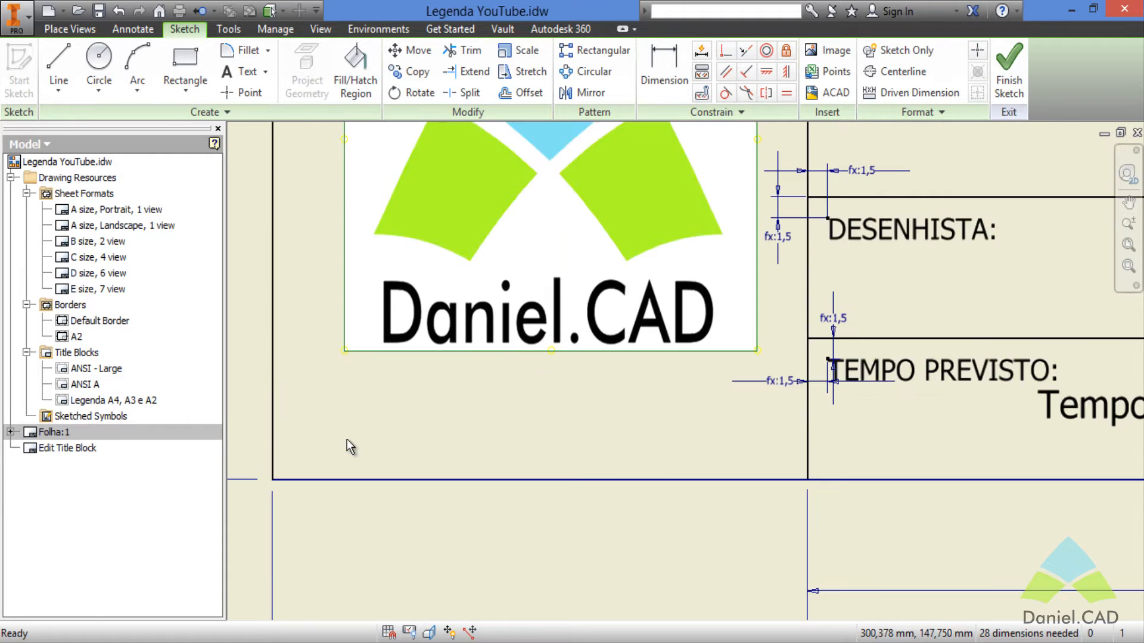
{"action": "scroll", "coordinate": [347, 442], "scroll_direction": "down", "scroll_amount": 2}
{"action": "middle_click_drag", "start_coordinate": [432, 370], "coordinate": [450, 447]}
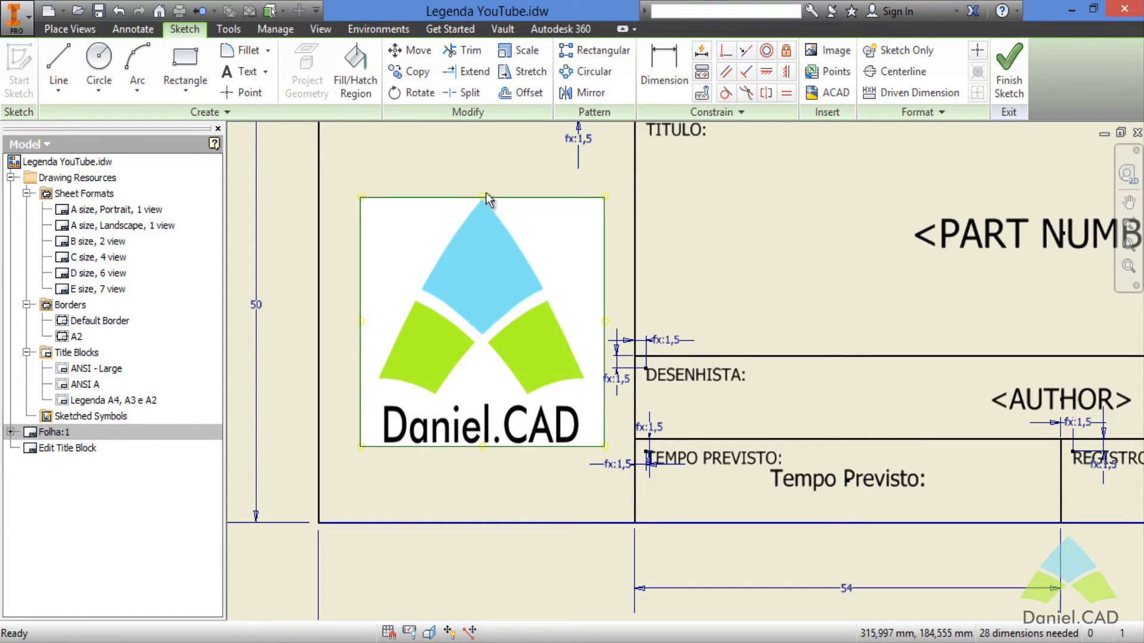
{"action": "left_click_drag", "start_coordinate": [483, 204], "coordinate": [492, 238]}
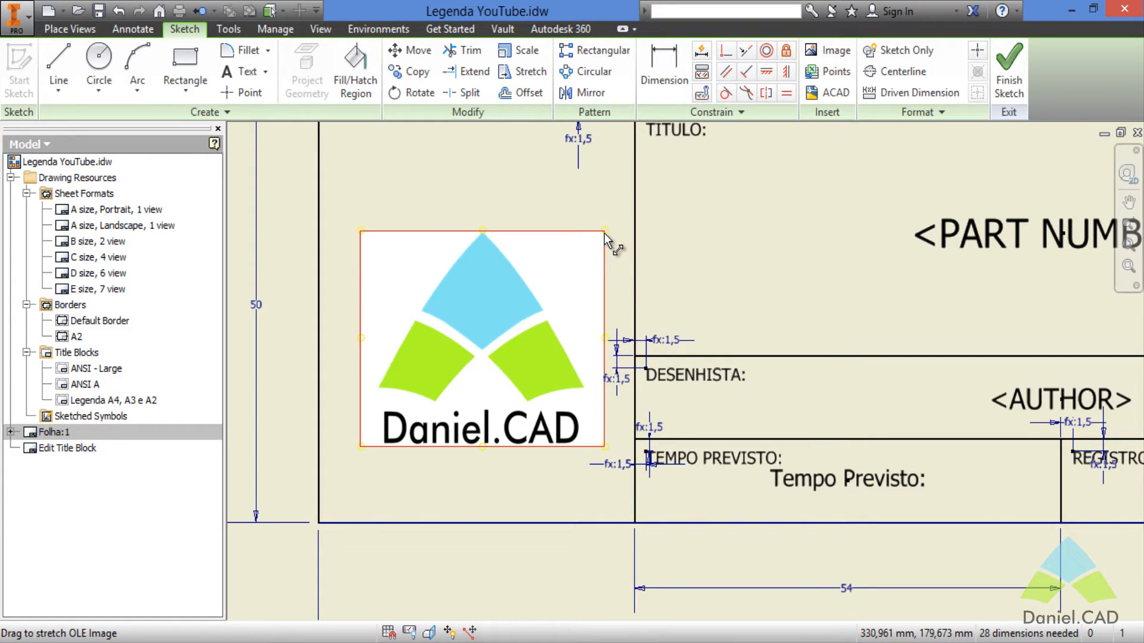
{"action": "left_click_drag", "start_coordinate": [605, 242], "coordinate": [575, 206]}
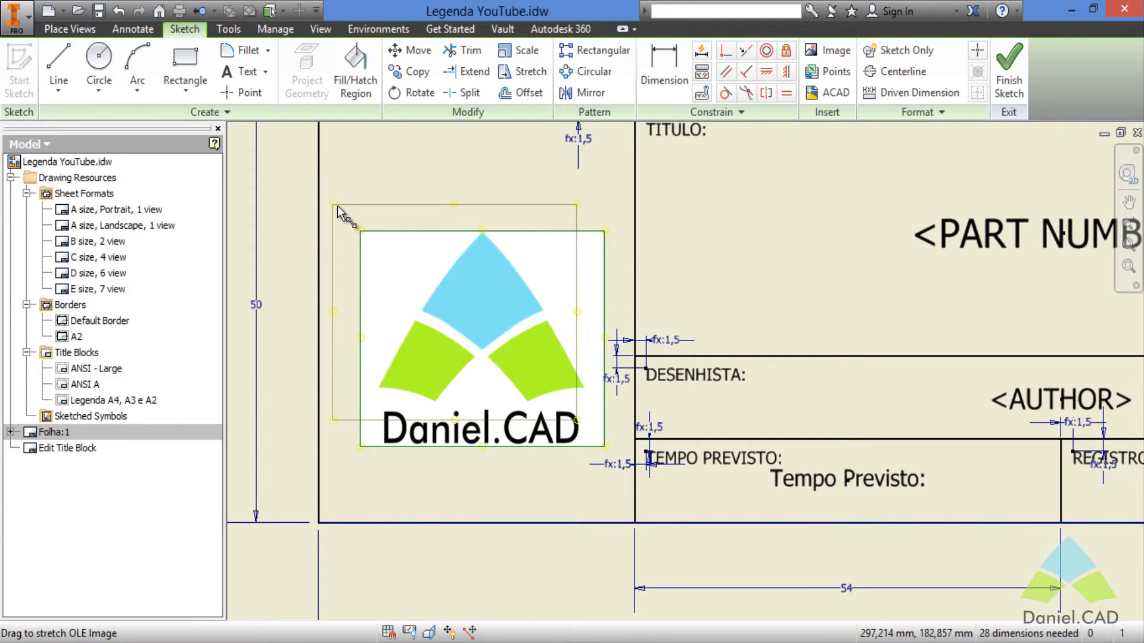
{"action": "left_click_drag", "start_coordinate": [335, 205], "coordinate": [386, 233]}
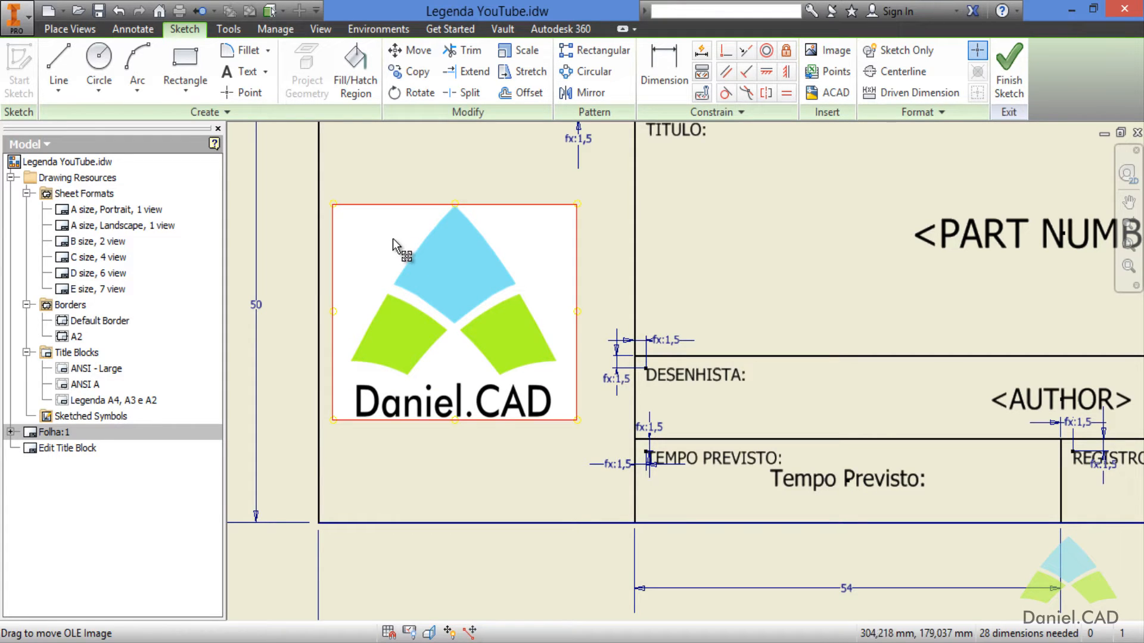
{"action": "left_click_drag", "start_coordinate": [558, 245], "coordinate": [588, 212]}
{"action": "left_click_drag", "start_coordinate": [575, 256], "coordinate": [566, 261]}
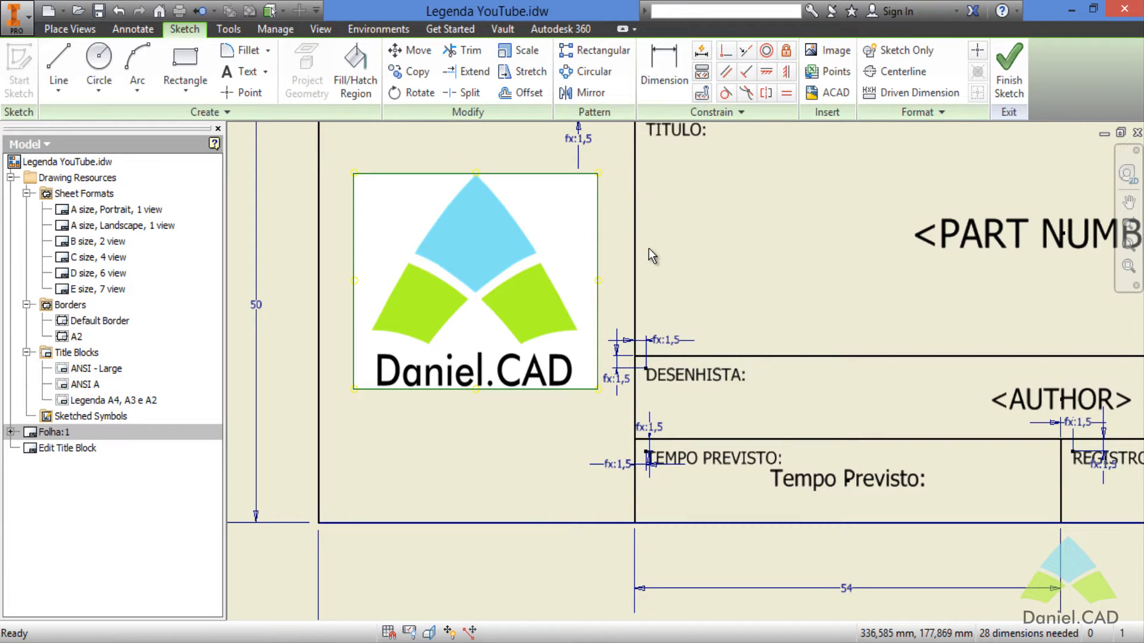
{"action": "left_click", "coordinate": [649, 248]}
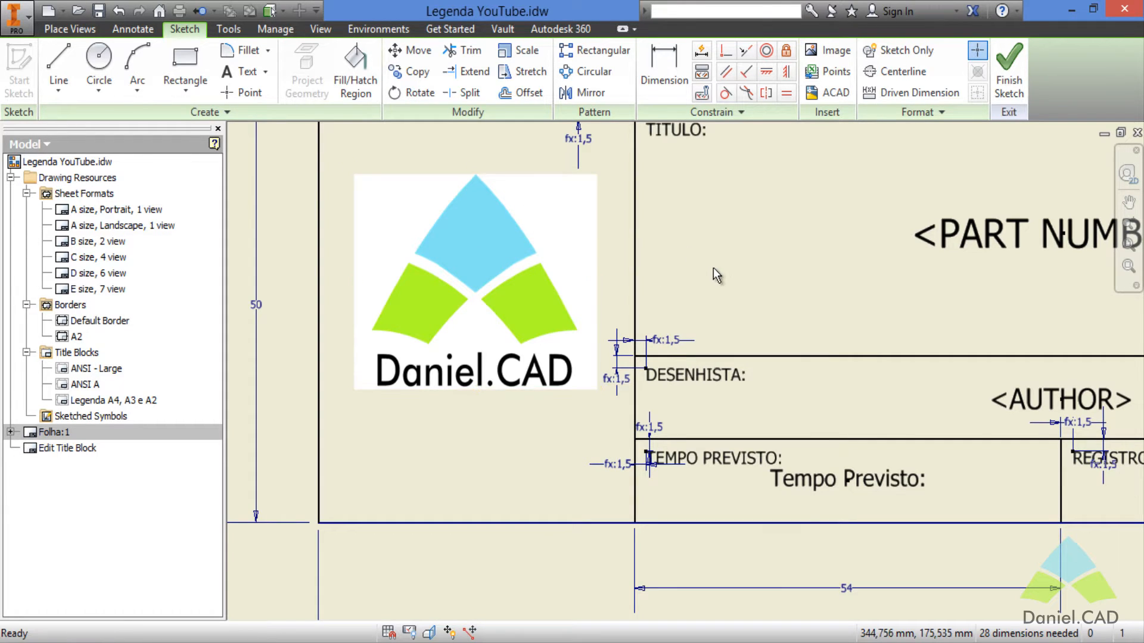
Finish the title block sketch, save the edits to Legenda A4, A3 e A2, and close the drawing.
{"action": "scroll", "coordinate": [713, 267], "scroll_direction": "up", "scroll_amount": 5}
{"action": "left_click", "coordinate": [1008, 68]}
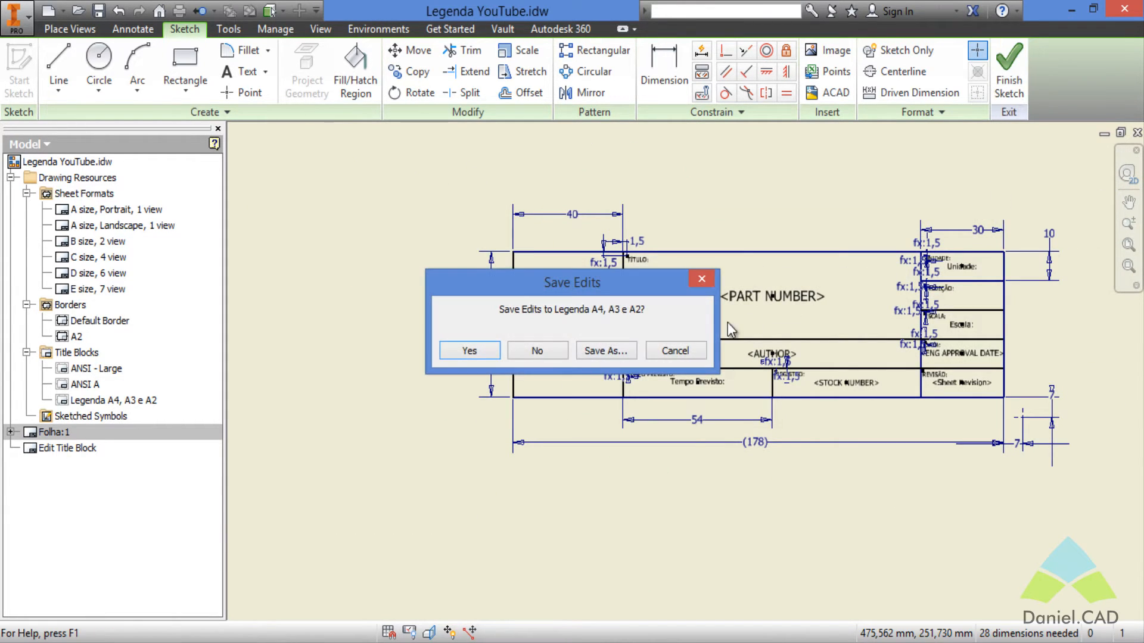
{"action": "left_click", "coordinate": [468, 351]}
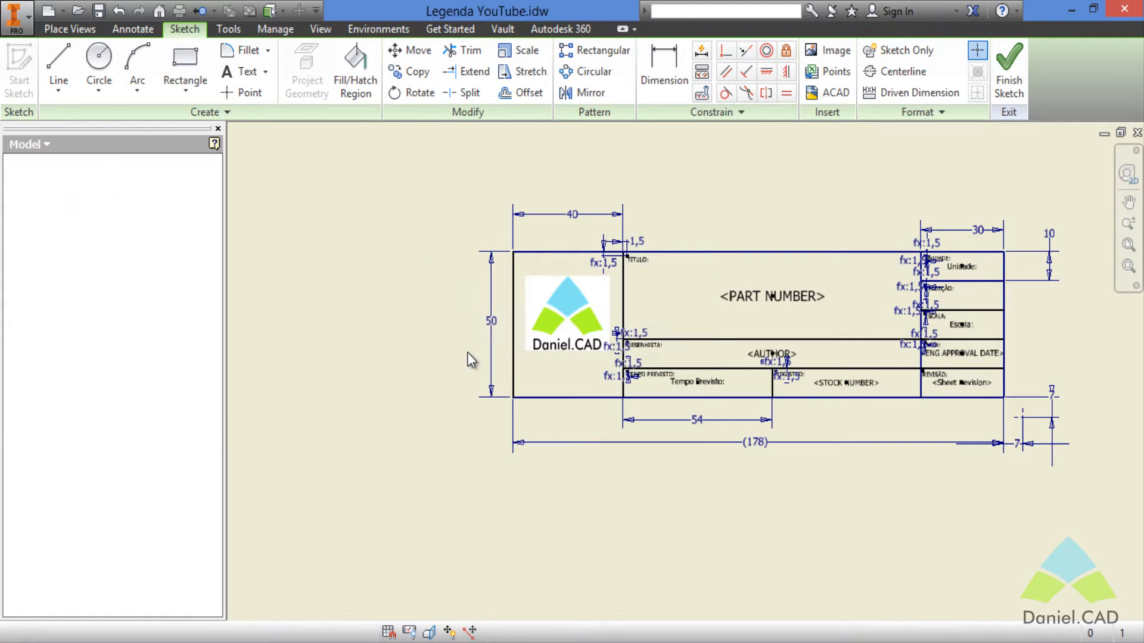
{"action": "scroll", "coordinate": [468, 352], "scroll_direction": "up", "scroll_amount": 6}
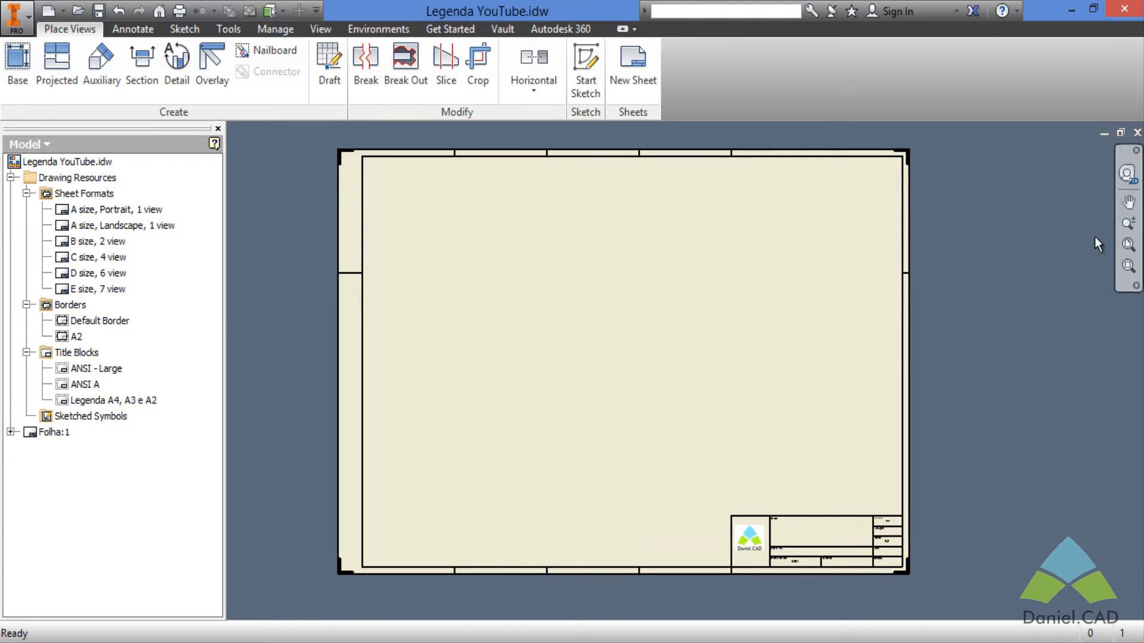
{"action": "left_click", "coordinate": [1128, 202]}
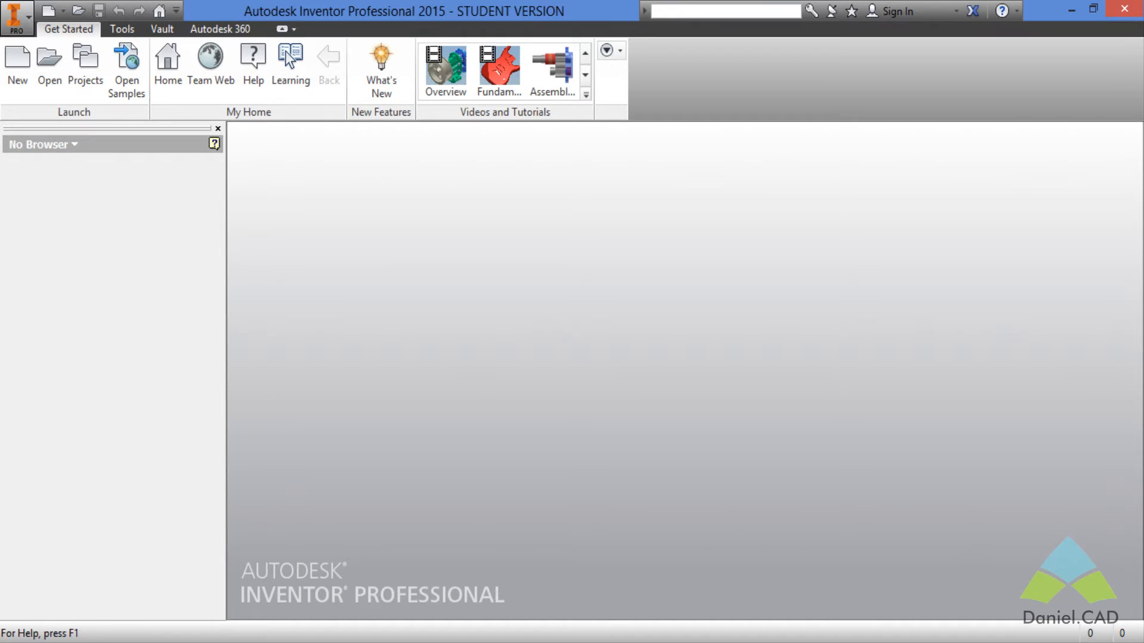
Switch to the Legenda YouTube folder in File Explorer and rename the logo PNG file as Logo.
{"action": "left_click", "coordinate": [107, 642]}
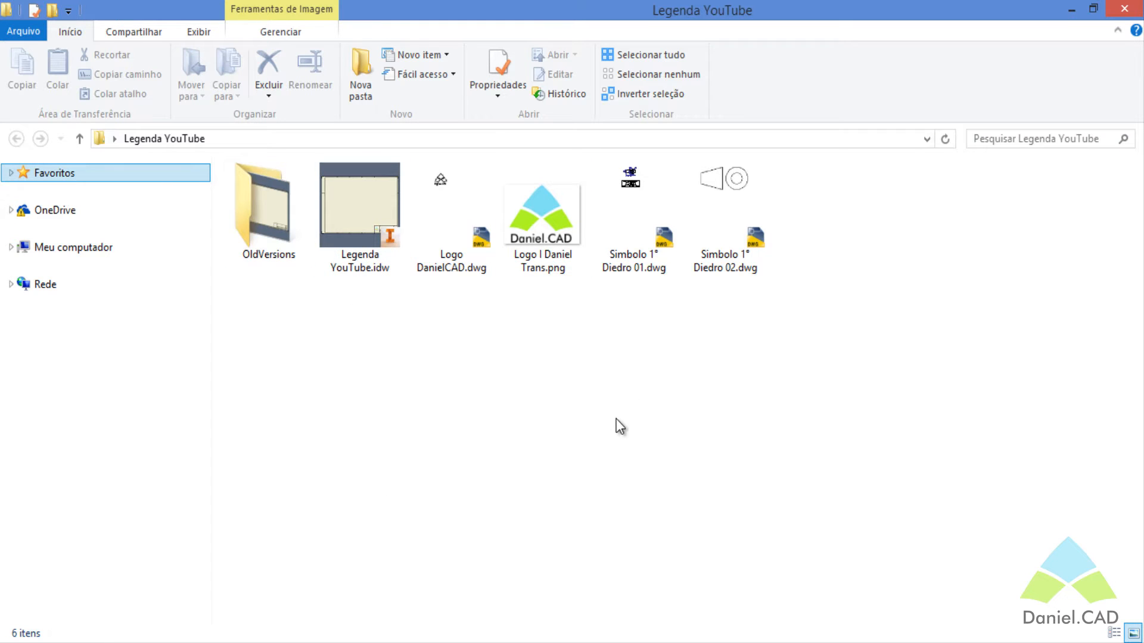
{"action": "left_click", "coordinate": [349, 233]}
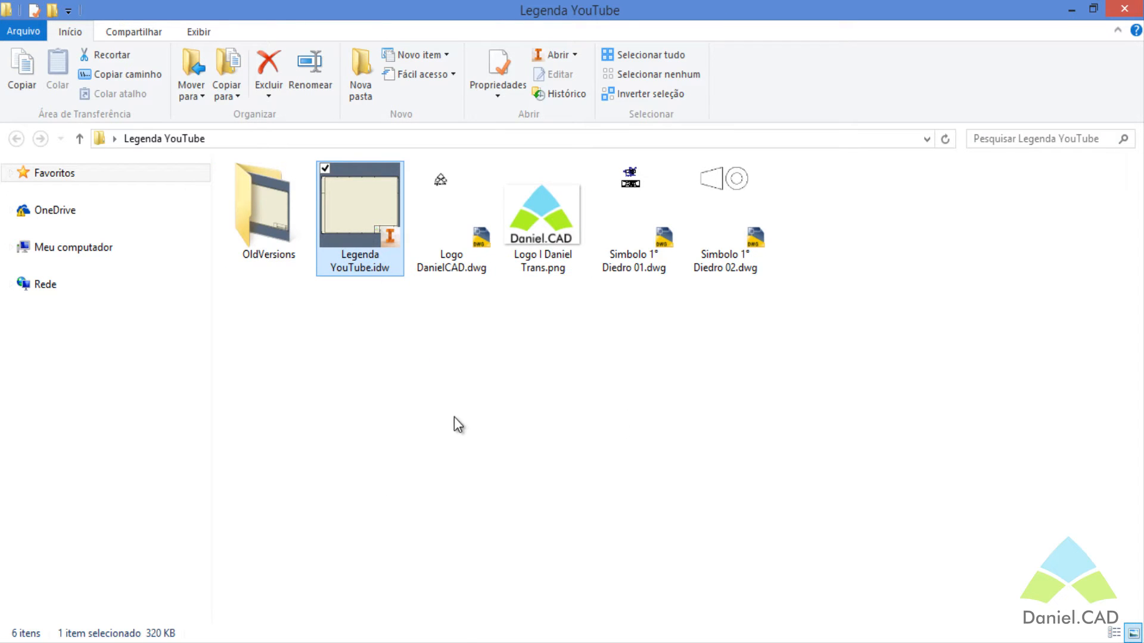
{"action": "left_click", "coordinate": [560, 245]}
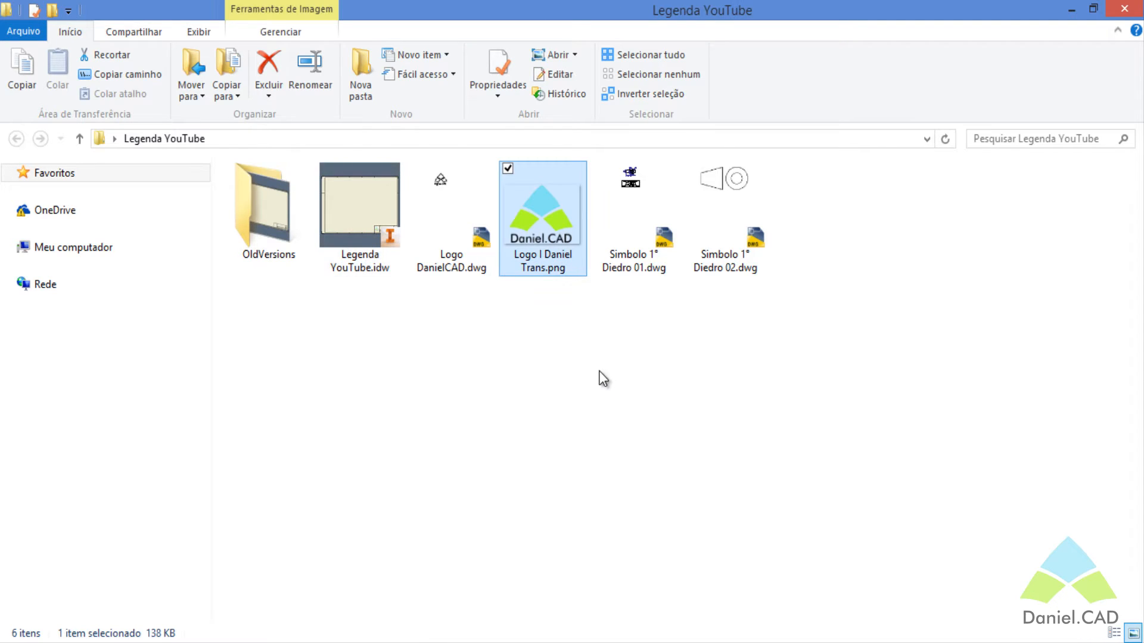
{"action": "key", "text": "F2"}
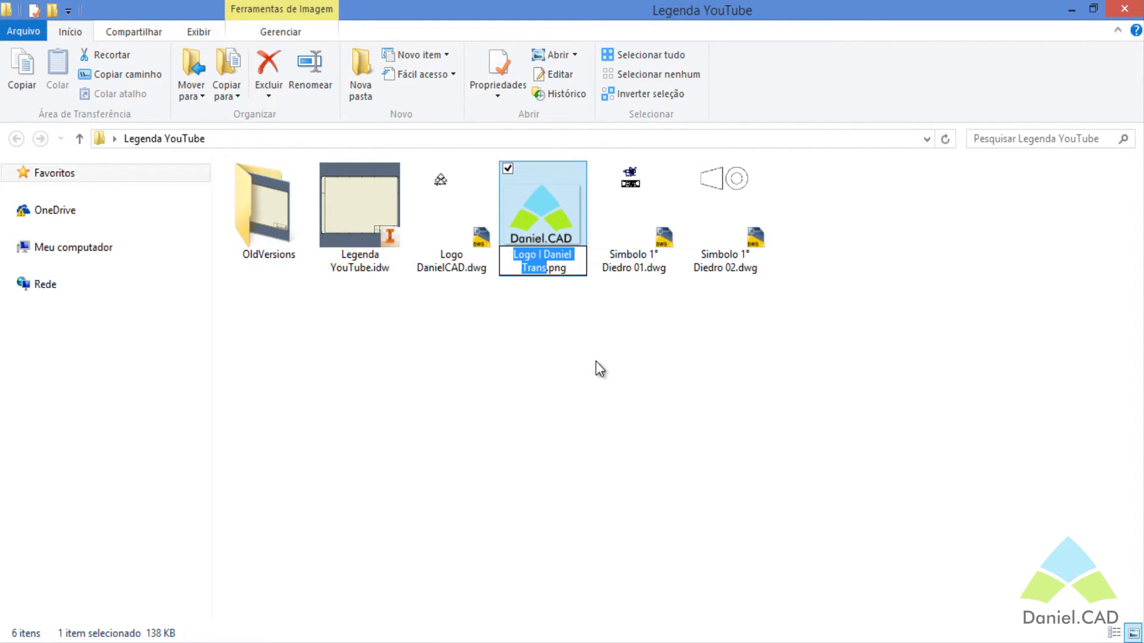
{"action": "type", "text": "Logo"}
{"action": "key", "text": "Return"}
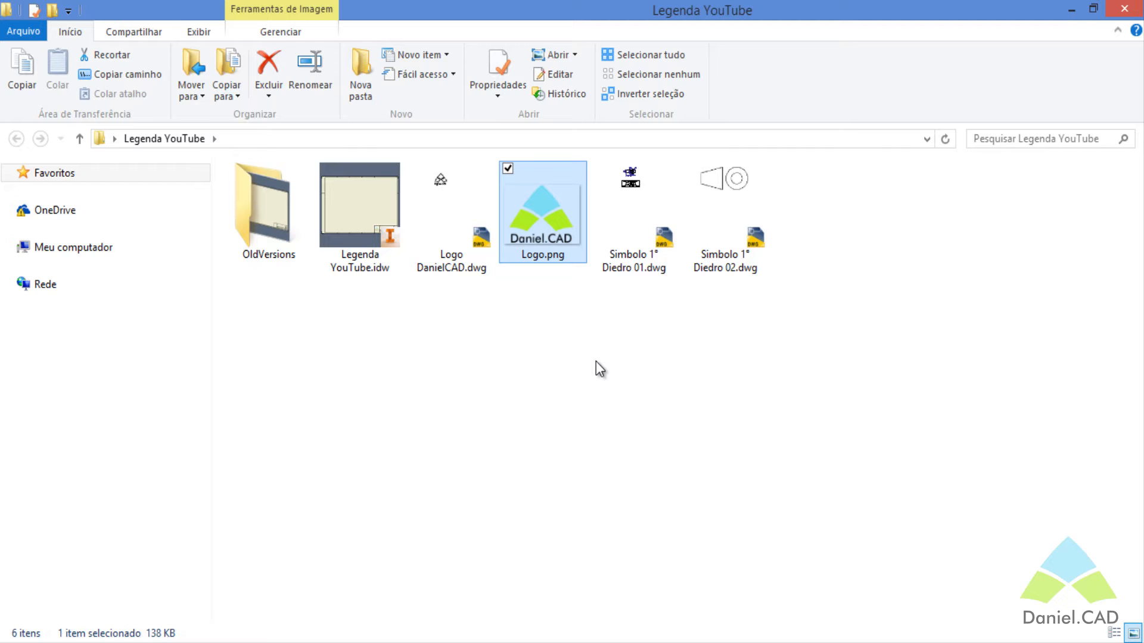
Reopen Legenda YouTube.idw, skipping the unresolved logo link, and examine the logo in the title block.
{"action": "left_click", "coordinate": [596, 362]}
{"action": "double_click", "coordinate": [371, 212]}
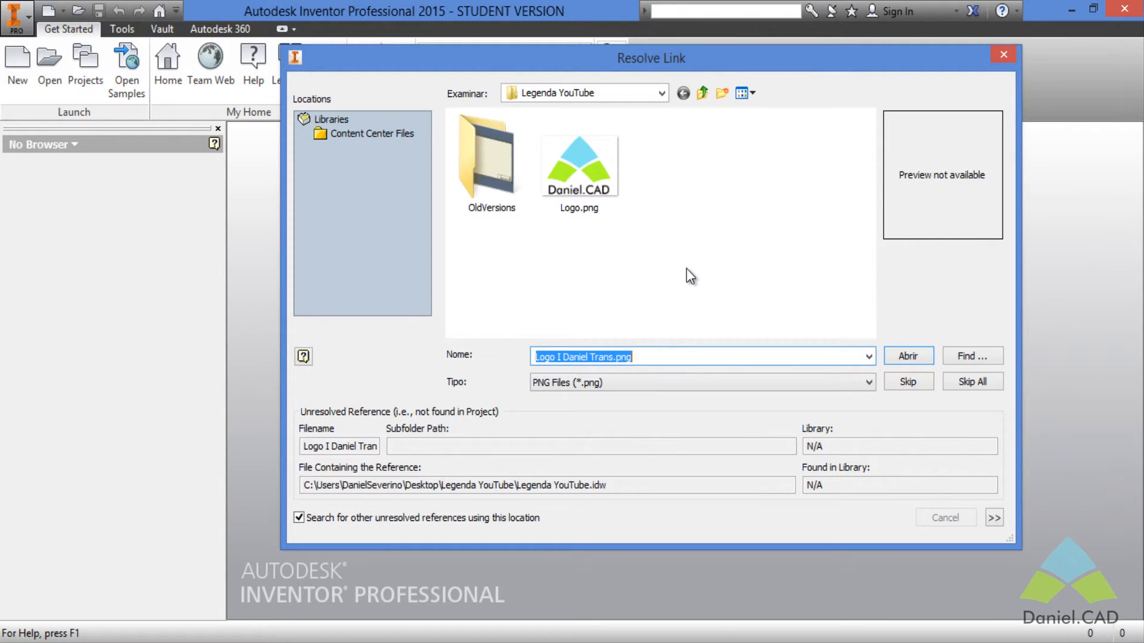
{"action": "left_click", "coordinate": [910, 390]}
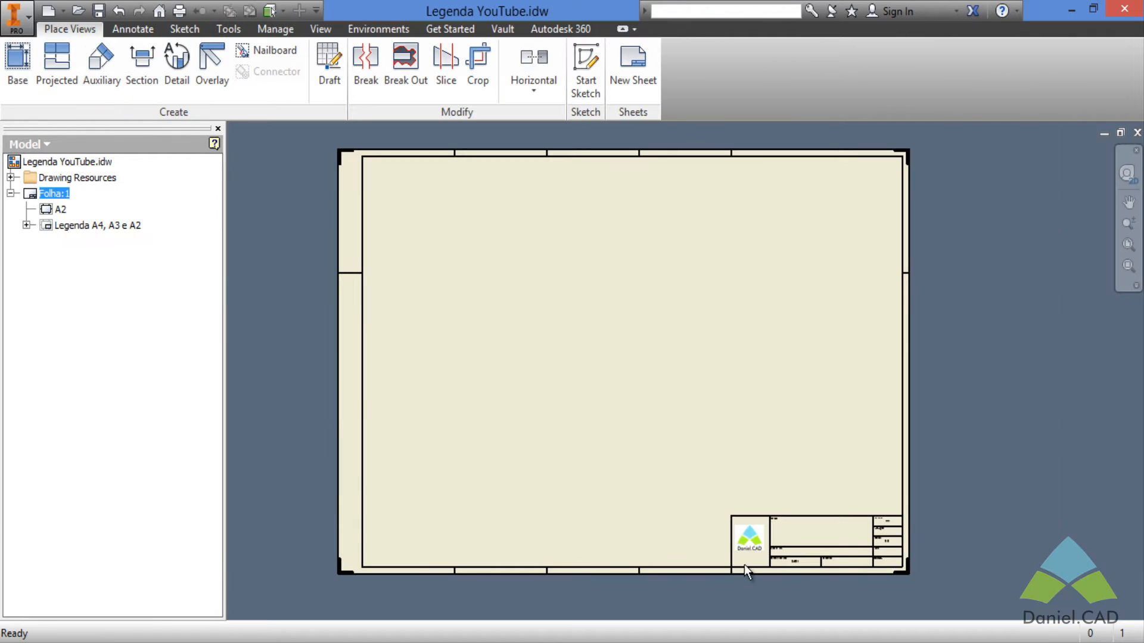
{"action": "scroll", "coordinate": [744, 564], "scroll_direction": "up", "scroll_amount": 5}
{"action": "scroll", "coordinate": [826, 471], "scroll_direction": "down", "scroll_amount": 2}
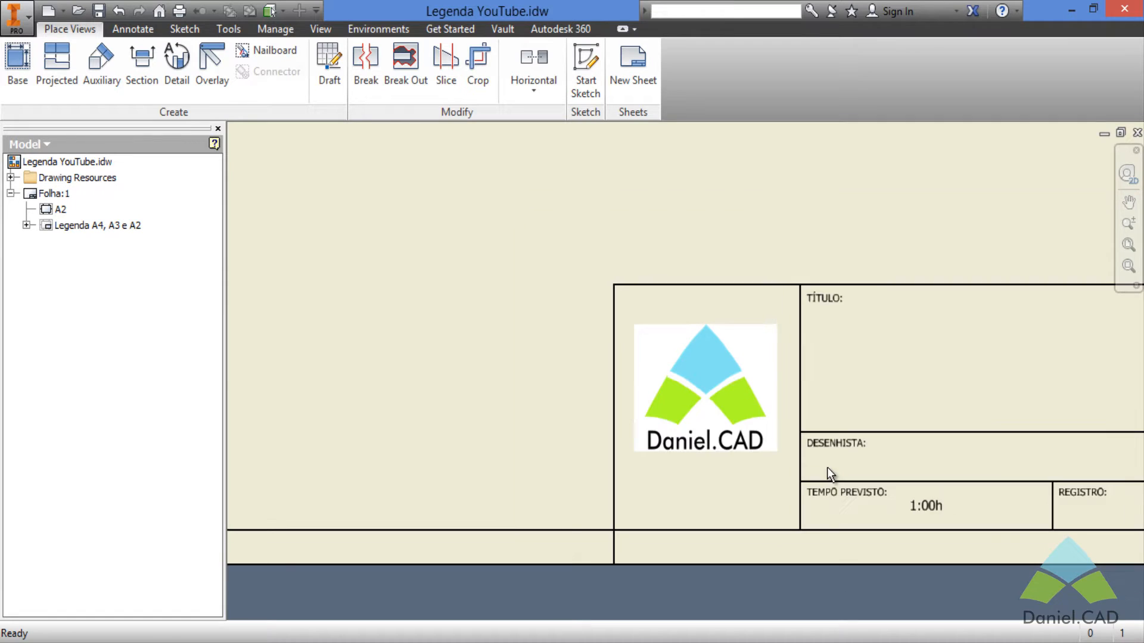
{"action": "key", "text": "Home"}
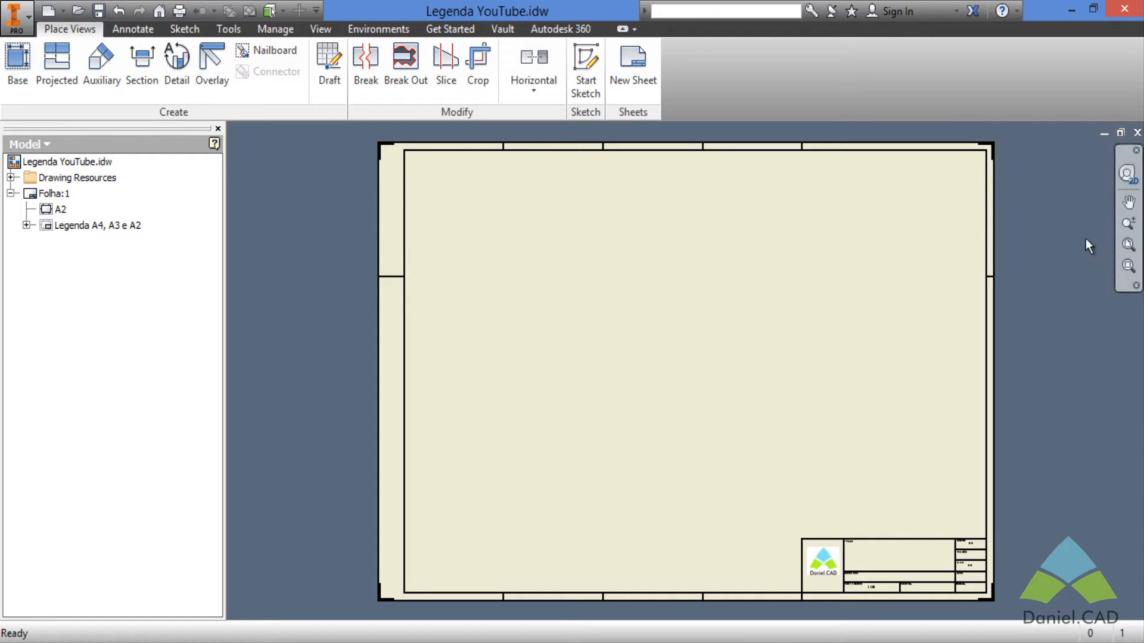
Close the drawing and delete Logo.png from the Legenda YouTube folder.
{"action": "left_click", "coordinate": [1137, 132]}
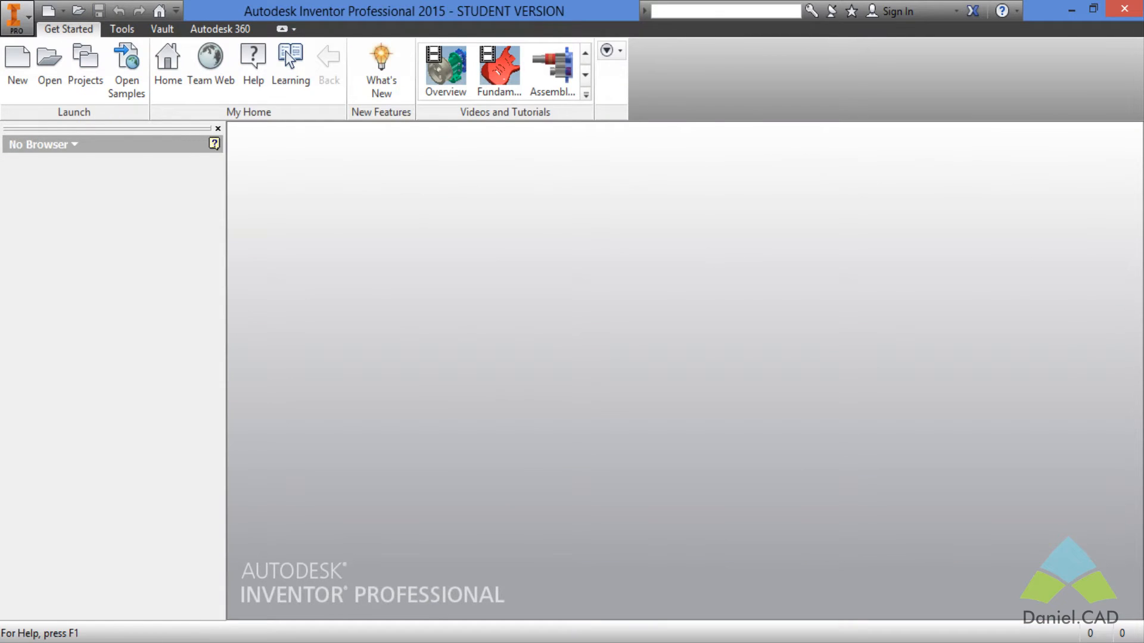
{"action": "key", "text": "alt+Tab"}
{"action": "left_click", "coordinate": [519, 232]}
{"action": "key", "text": "Delete"}
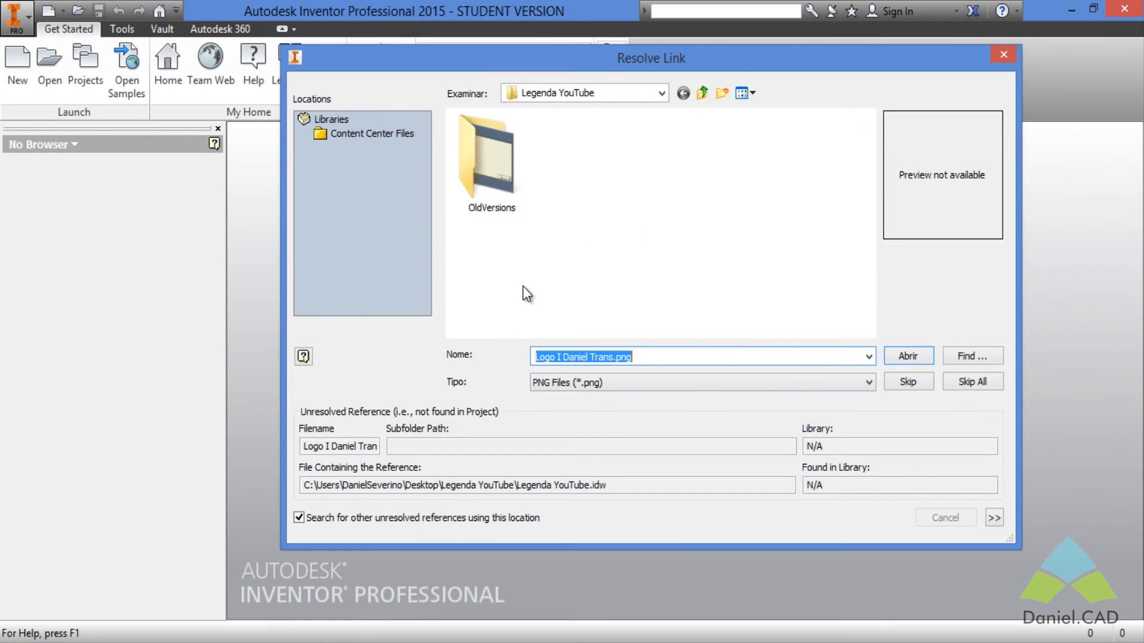
Open Legenda YouTube.idw again with the missing logo link skipped, and check the title block's logo.
{"action": "left_click", "coordinate": [917, 384]}
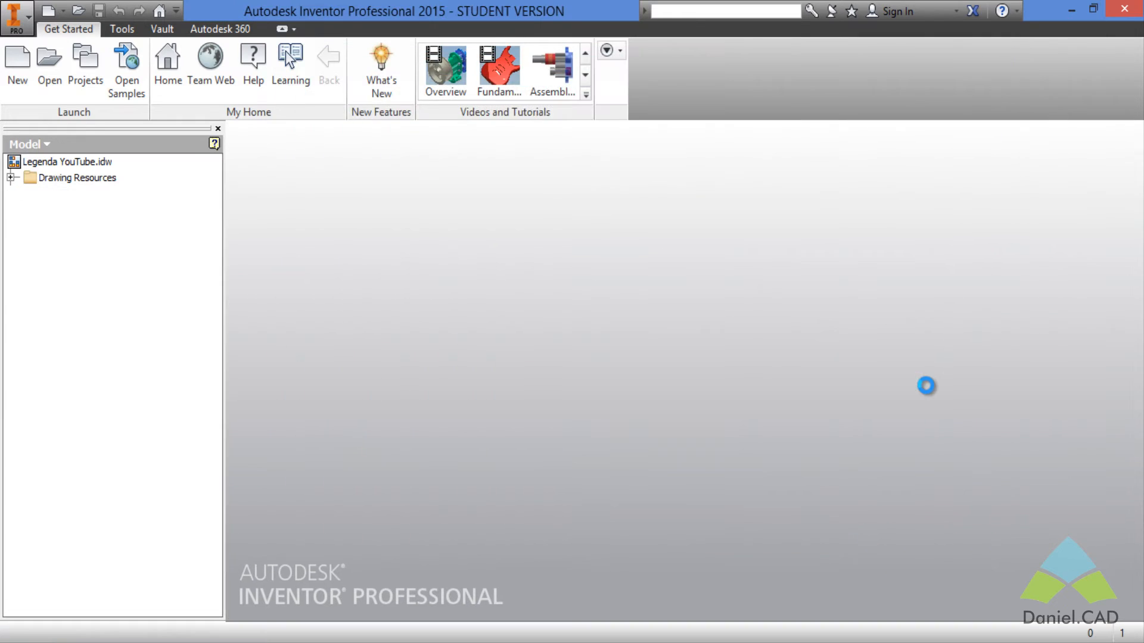
{"action": "scroll", "coordinate": [834, 573], "scroll_direction": "up", "scroll_amount": 5}
{"action": "middle_click_drag", "start_coordinate": [524, 455], "coordinate": [1012, 478]}
{"action": "middle_click_drag", "start_coordinate": [570, 361], "coordinate": [929, 430]}
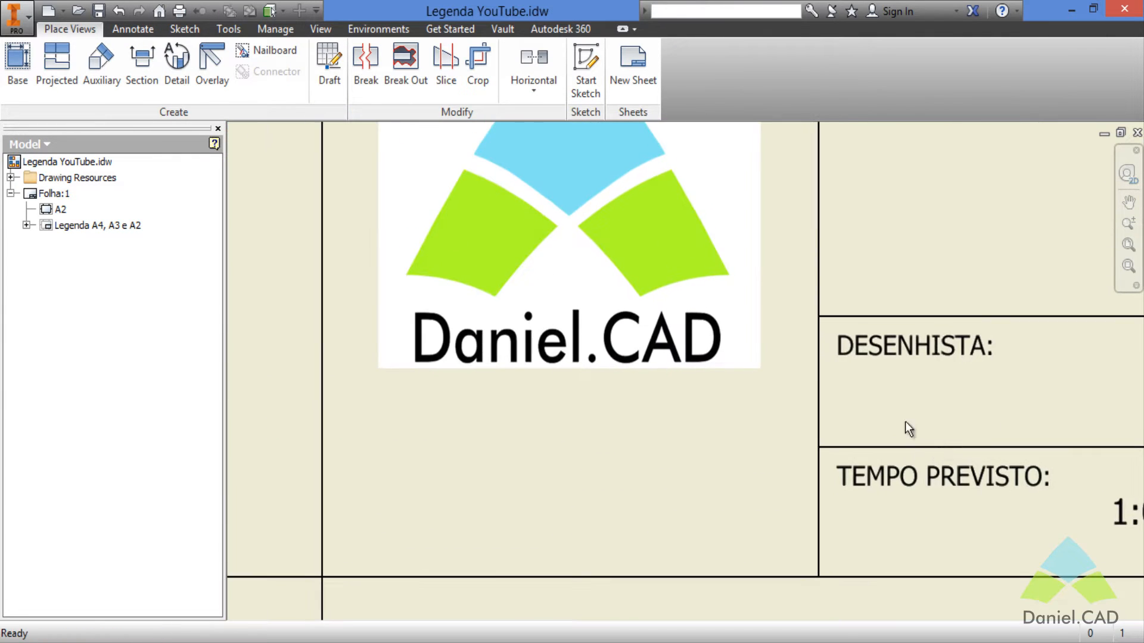
{"action": "scroll", "coordinate": [658, 238], "scroll_direction": "down", "scroll_amount": 1}
{"action": "middle_click_drag", "start_coordinate": [658, 238], "coordinate": [676, 328]}
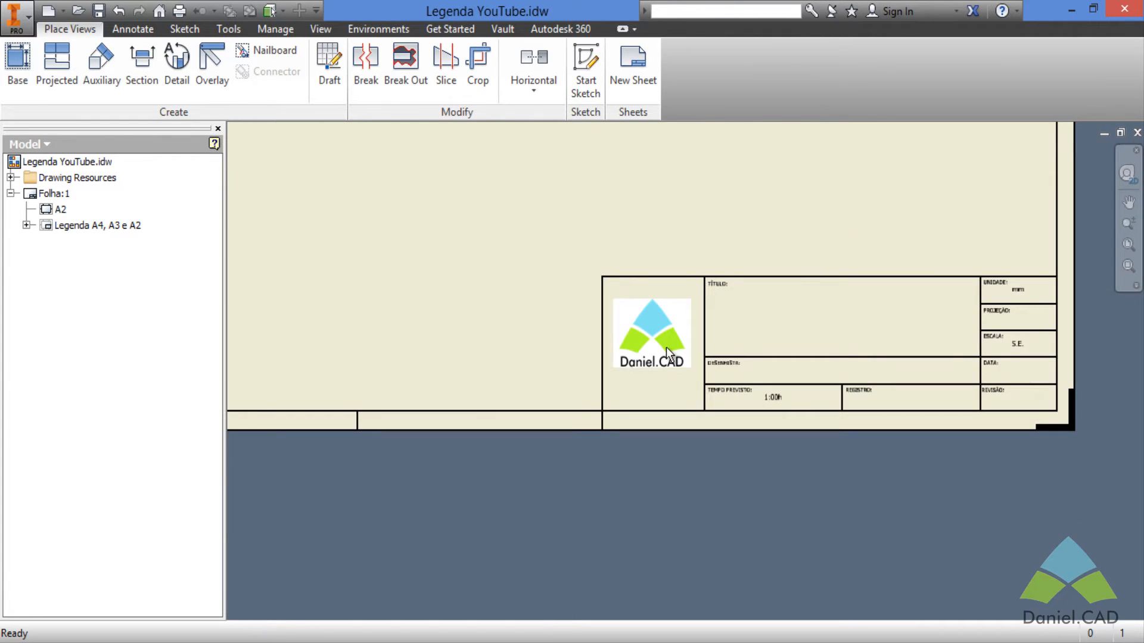
{"action": "key", "text": "Home"}
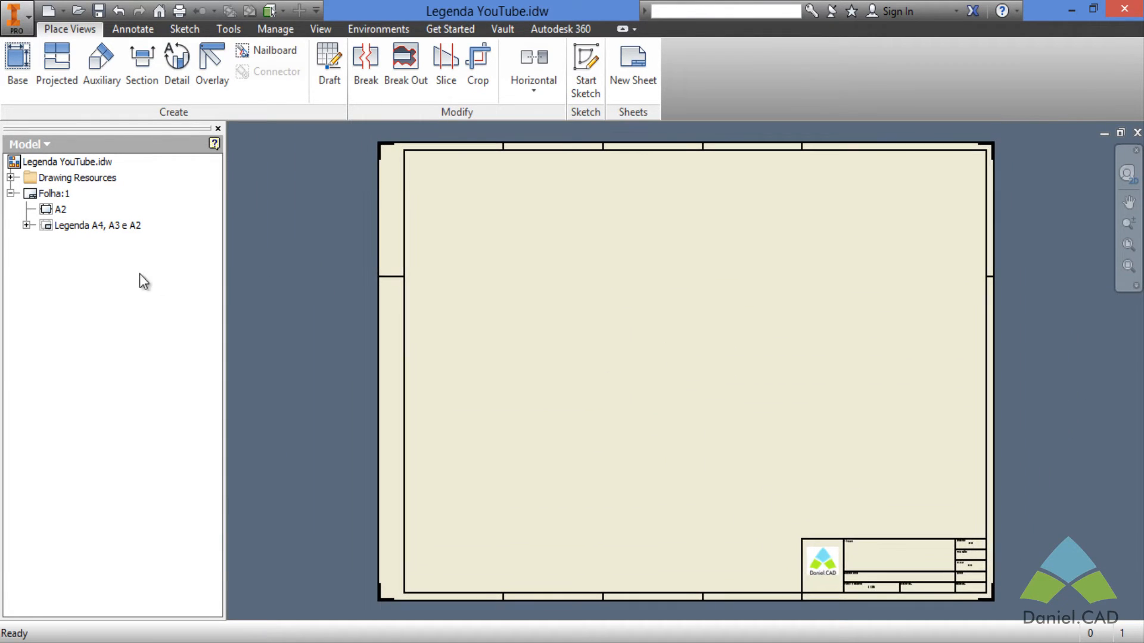
Try to edit the Legenda A4, A3 e A2 title block definition by browsing for its missing logo bitmap.
{"action": "left_click", "coordinate": [10, 178]}
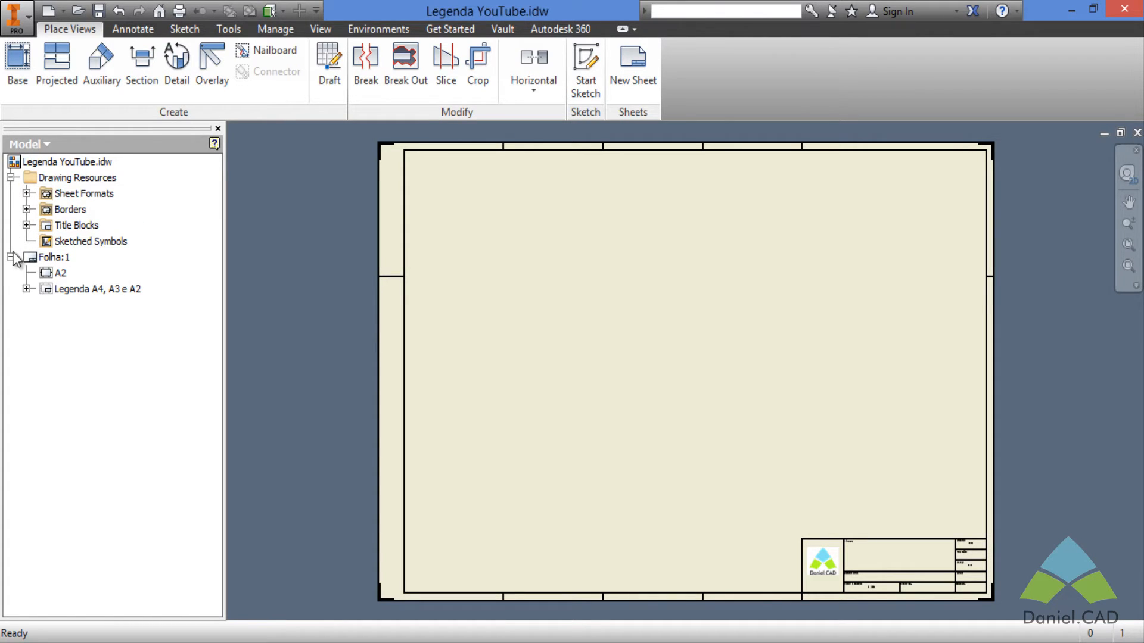
{"action": "left_click", "coordinate": [27, 193]}
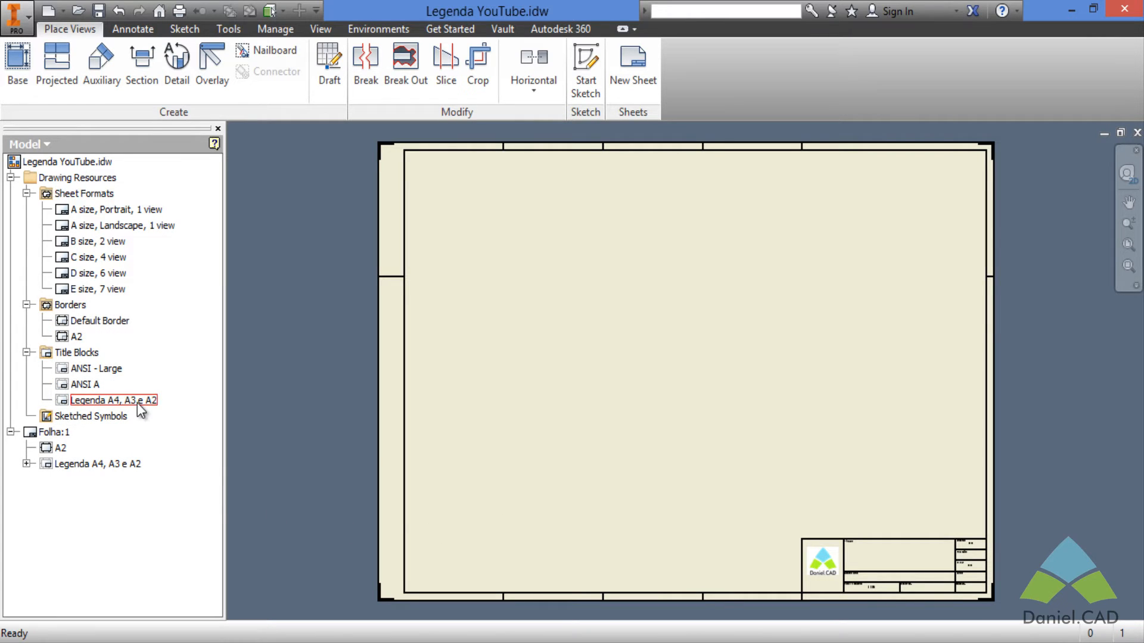
{"action": "right_click", "coordinate": [137, 403]}
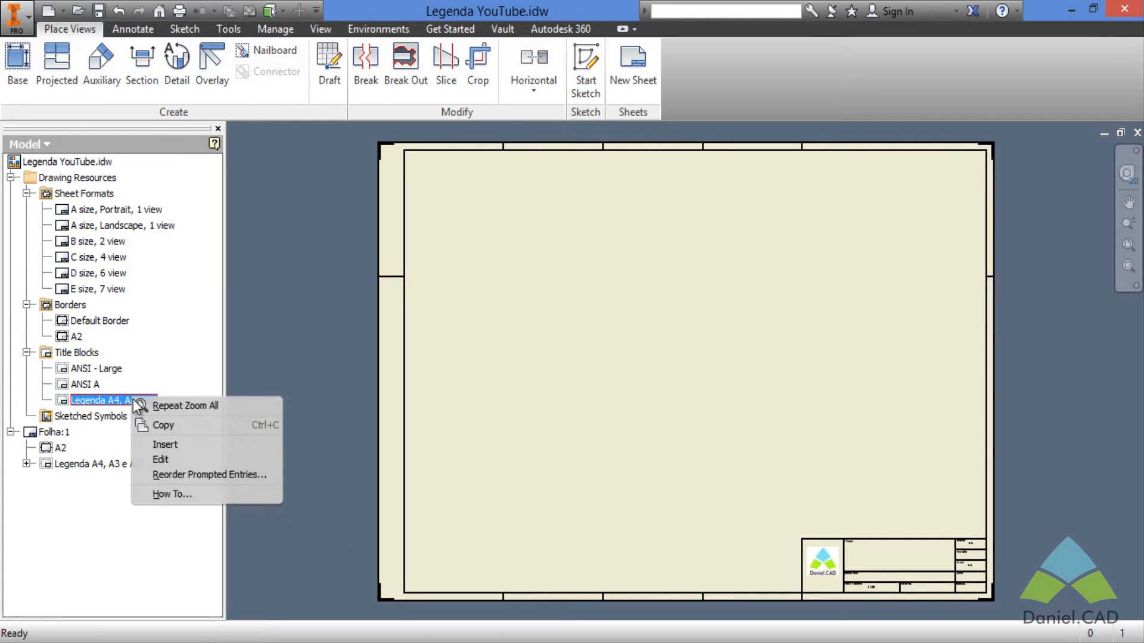
{"action": "left_click", "coordinate": [161, 459]}
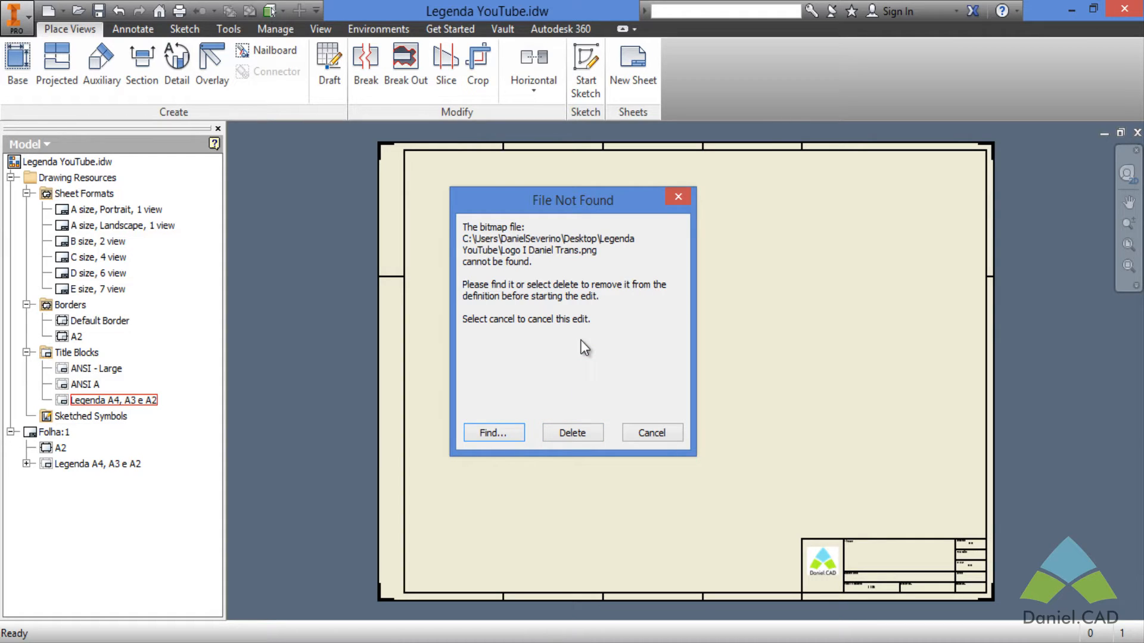
{"action": "left_click", "coordinate": [493, 433]}
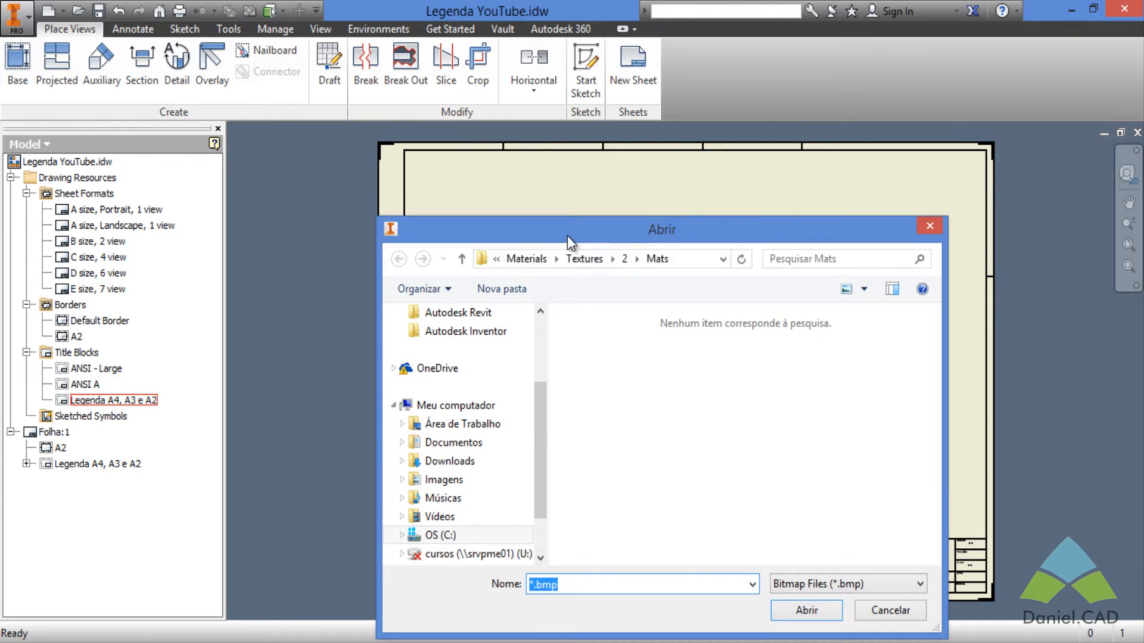
{"action": "left_click_drag", "start_coordinate": [567, 235], "coordinate": [563, 179]}
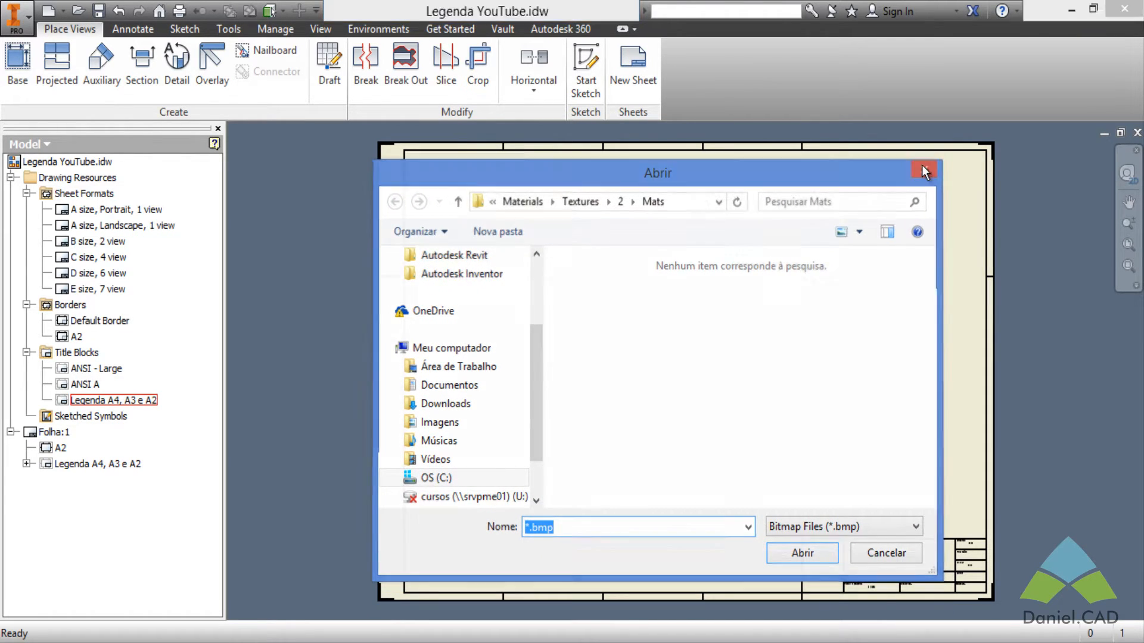
{"action": "left_click", "coordinate": [921, 165]}
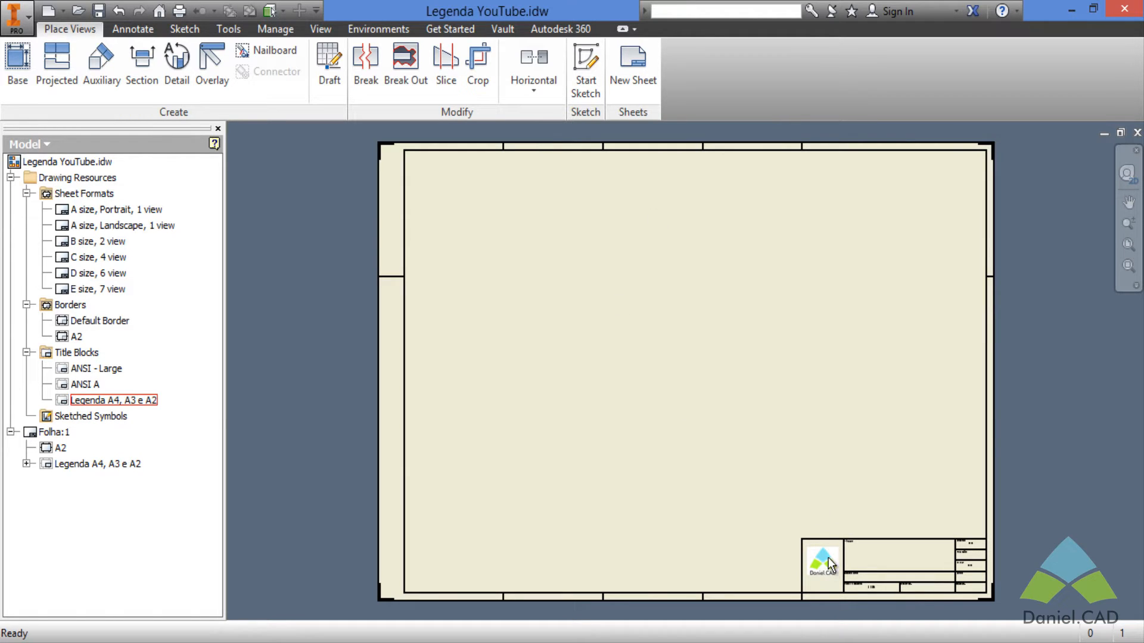
{"action": "right_click", "coordinate": [116, 403]}
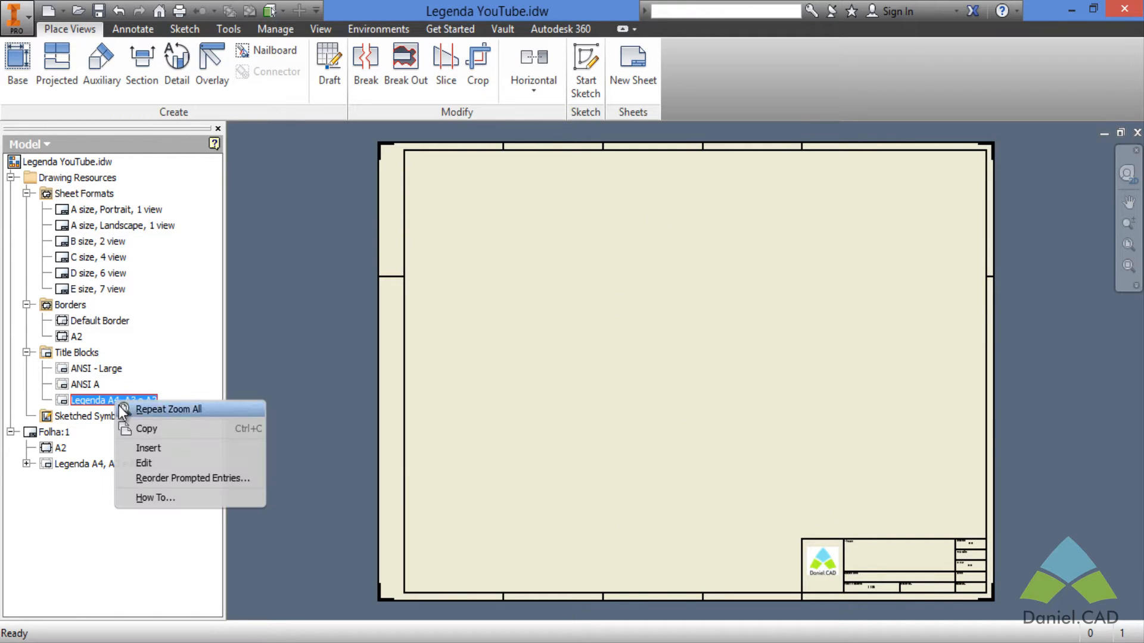
{"action": "left_click", "coordinate": [159, 462]}
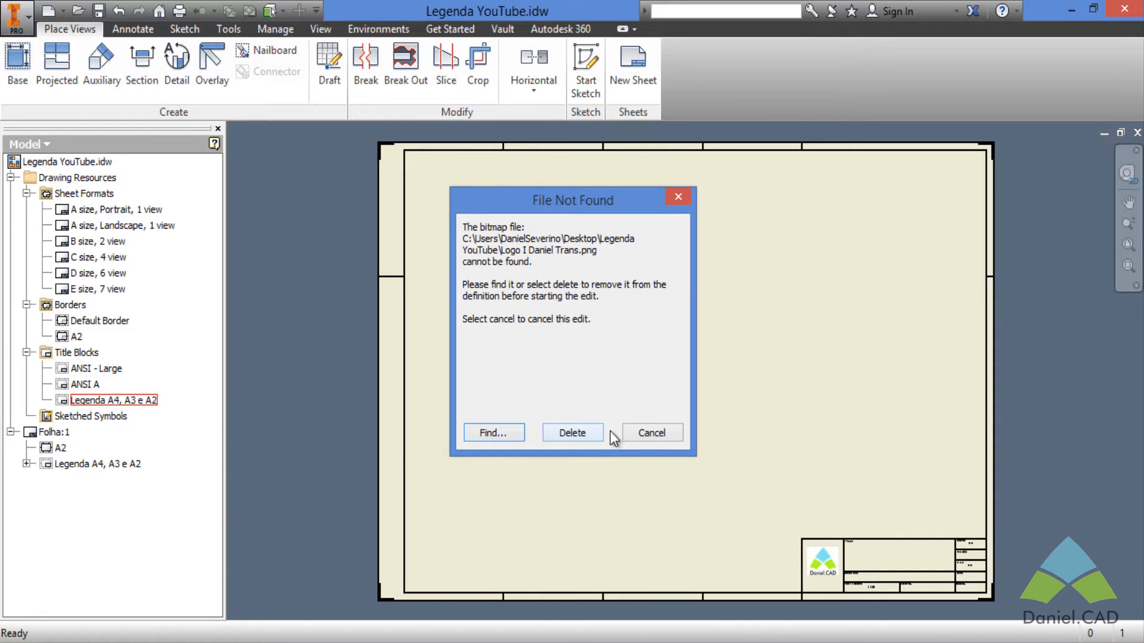
{"action": "left_click", "coordinate": [648, 433]}
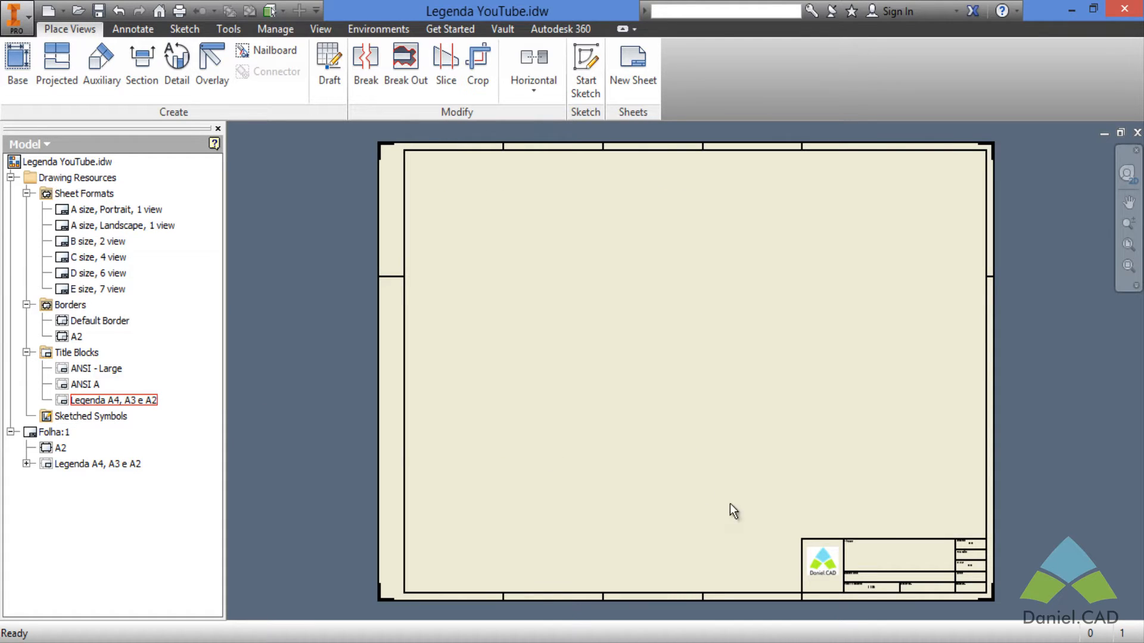
Edit the Legenda A4, A3 e A2 title block definition, deleting the missing logo bitmap from it.
{"action": "right_click", "coordinate": [121, 403]}
{"action": "left_click", "coordinate": [160, 463]}
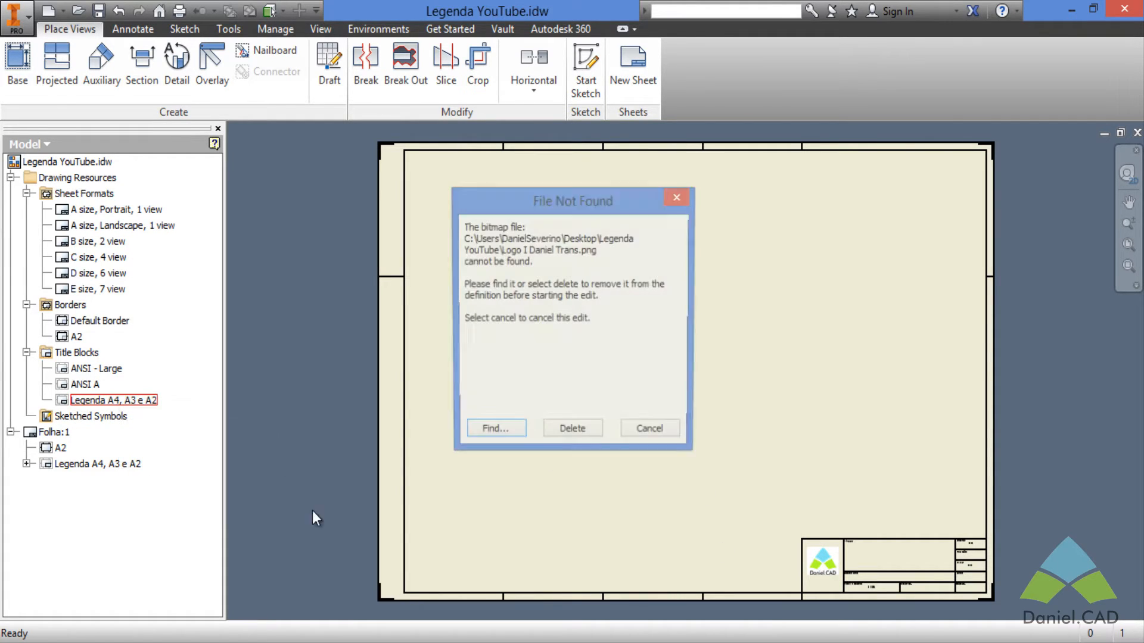
{"action": "left_click", "coordinate": [572, 433]}
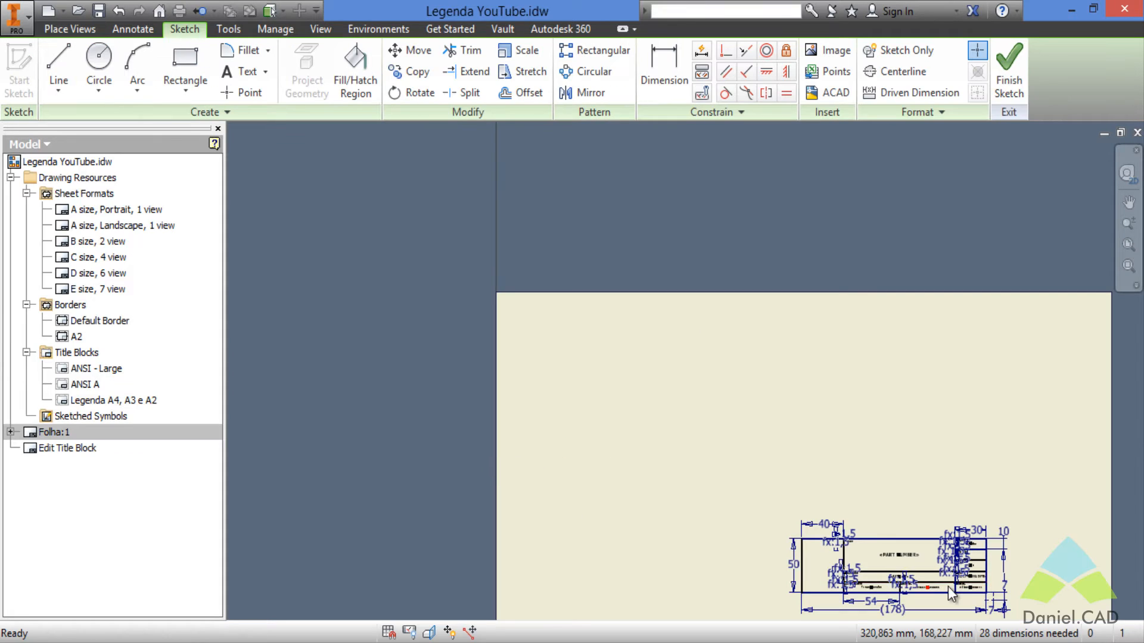
{"action": "scroll", "coordinate": [631, 432], "scroll_direction": "up", "scroll_amount": 5}
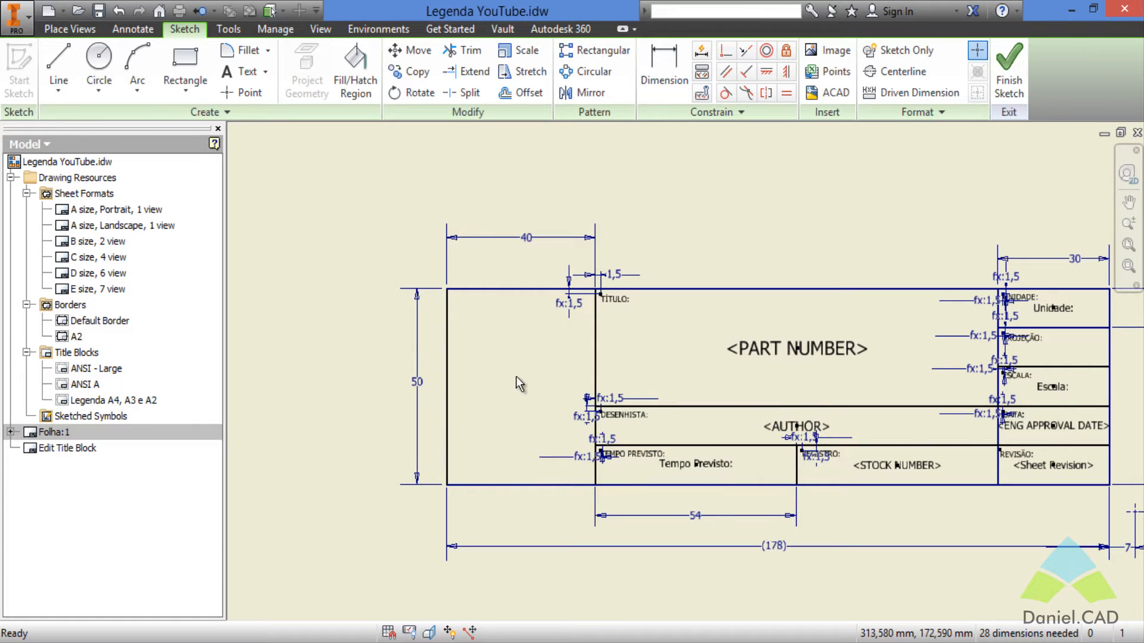
Switch to AutoCAD and add linear dimensions for the height and width of the rectangular frame around the logo.
{"action": "mouse_move", "coordinate": [343, 636]}
{"action": "left_click", "coordinate": [335, 587]}
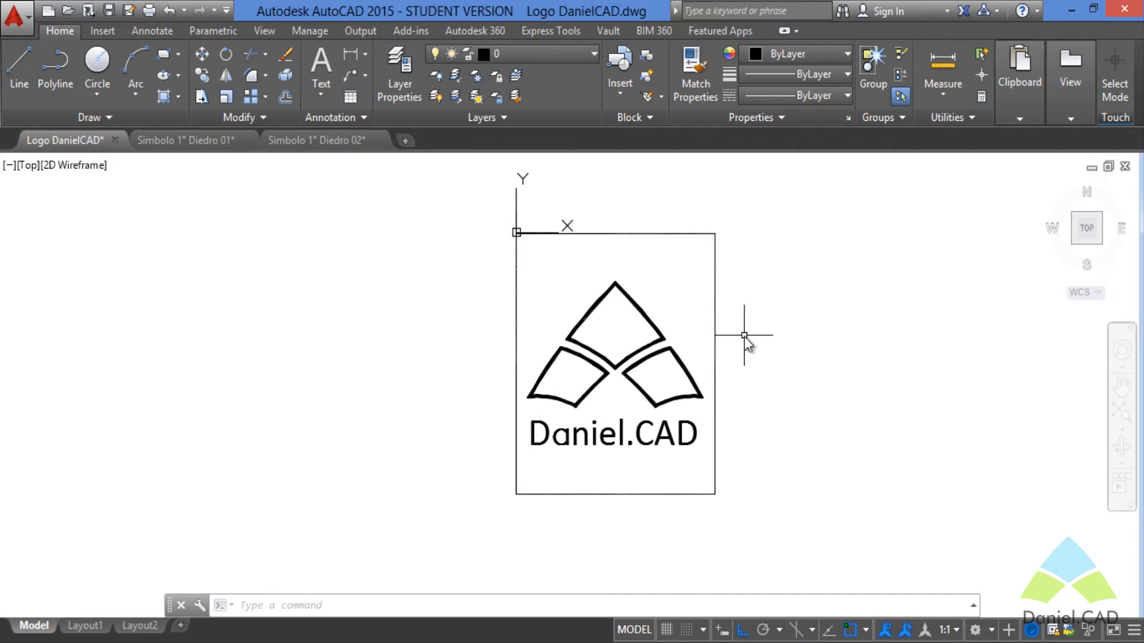
{"action": "type", "text": "DLI"}
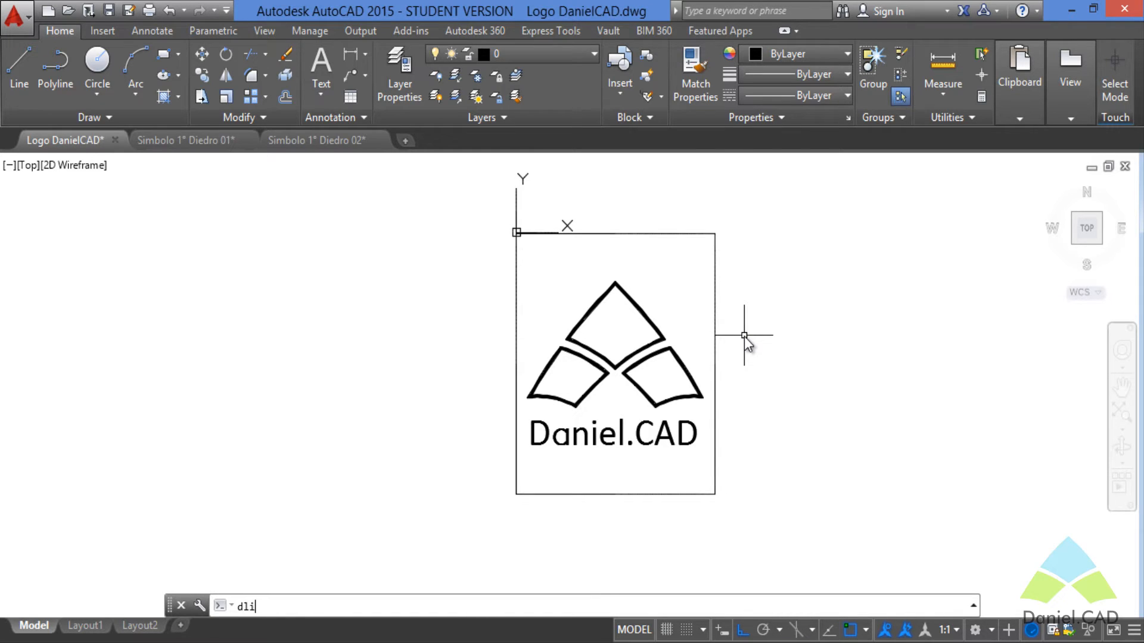
{"action": "key", "text": "Return"}
{"action": "key", "text": "Return"}
{"action": "key", "text": "Return"}
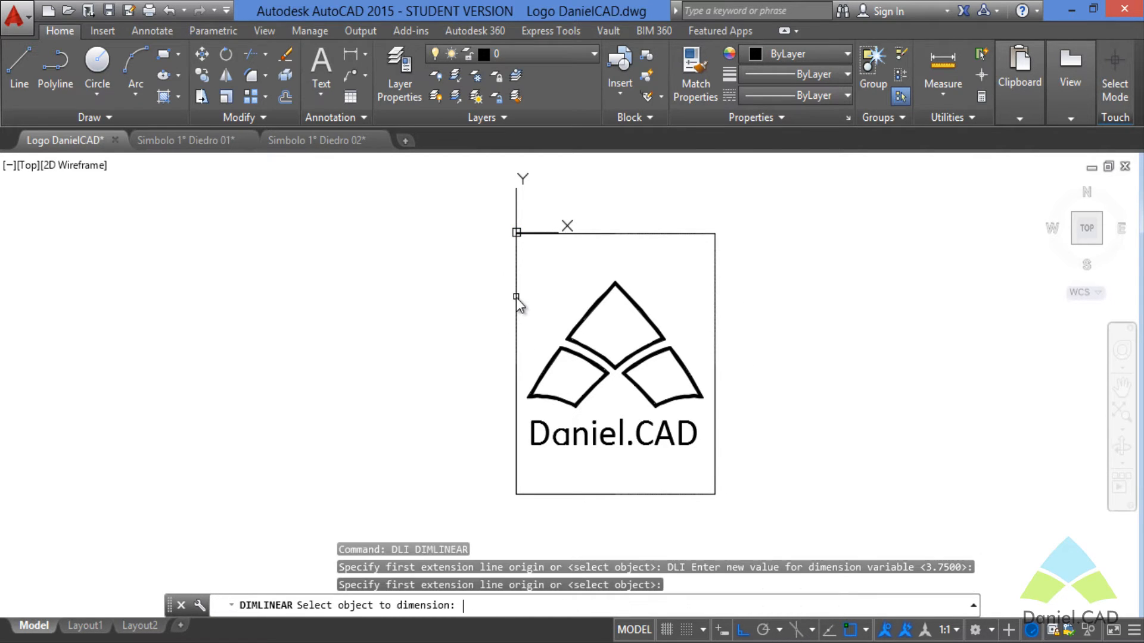
{"action": "left_click", "coordinate": [515, 301]}
{"action": "left_click", "coordinate": [496, 301]}
{"action": "key", "text": "Return"}
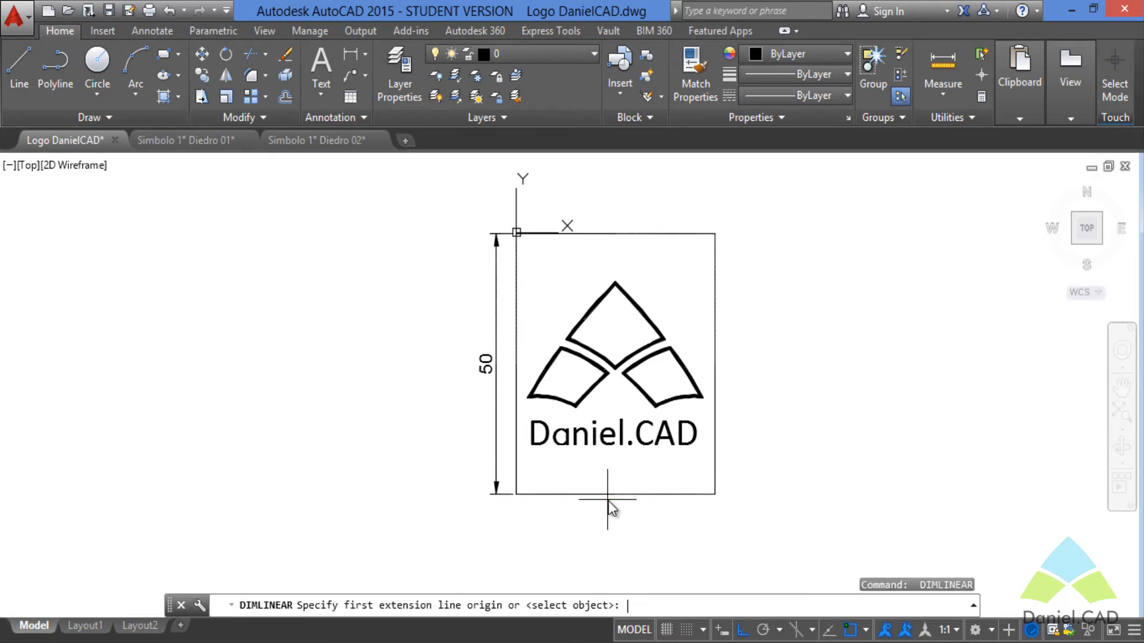
{"action": "key", "text": "Return"}
{"action": "left_click", "coordinate": [613, 494]}
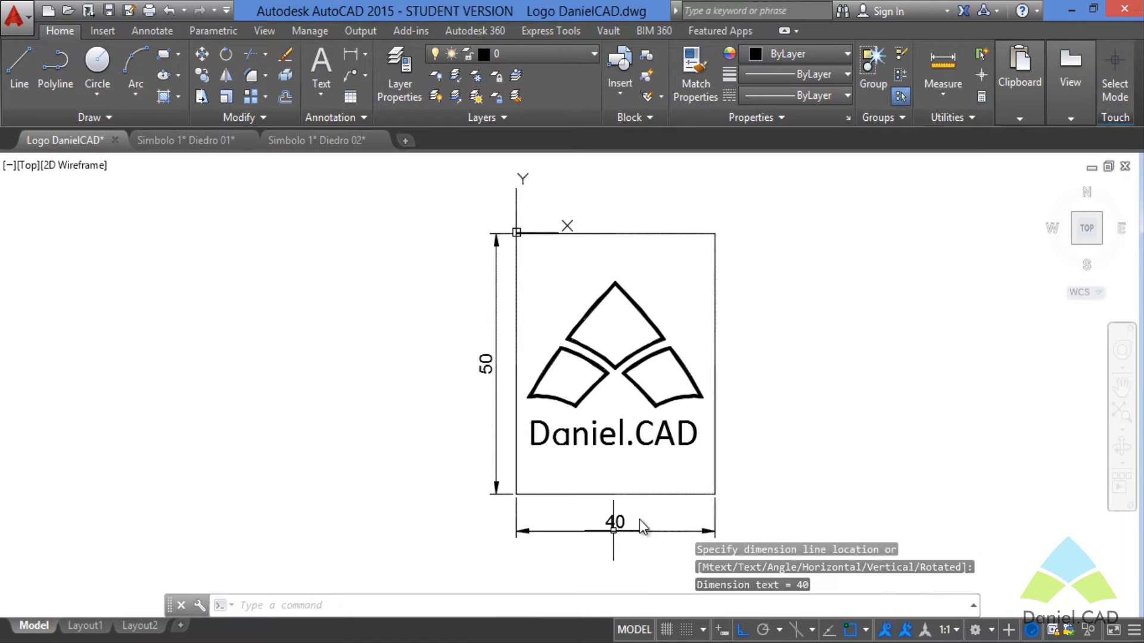
{"action": "left_click", "coordinate": [613, 530]}
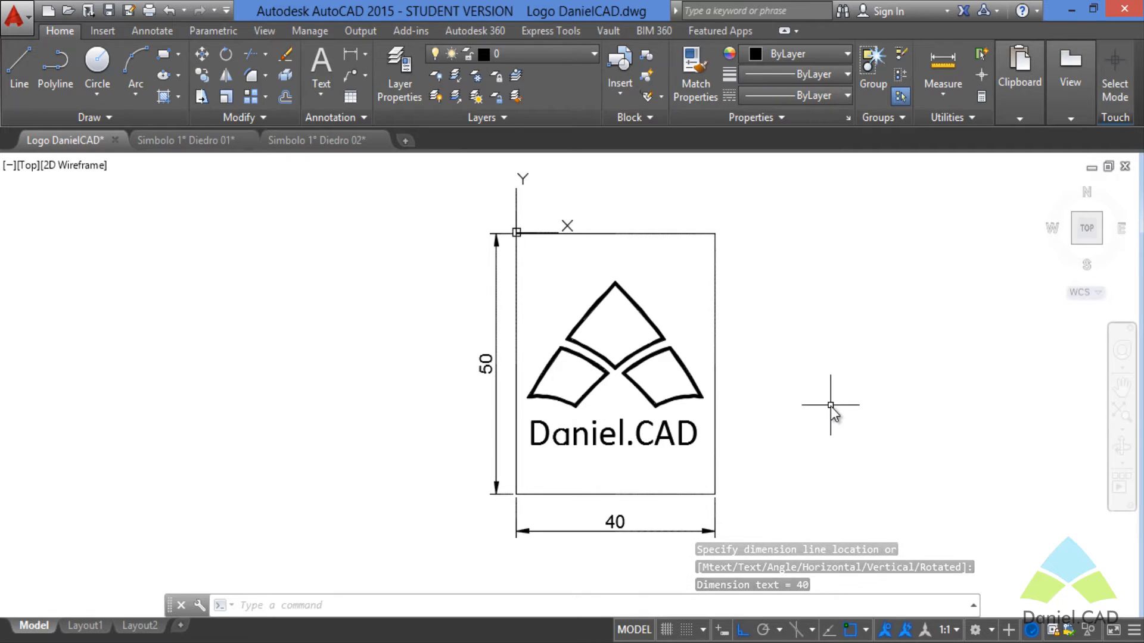
Examine the logo's outlines and lettering up close, then switch to Inventor and inspect the origin corner of the sheet.
{"action": "middle_click_drag", "start_coordinate": [820, 402], "coordinate": [780, 398]}
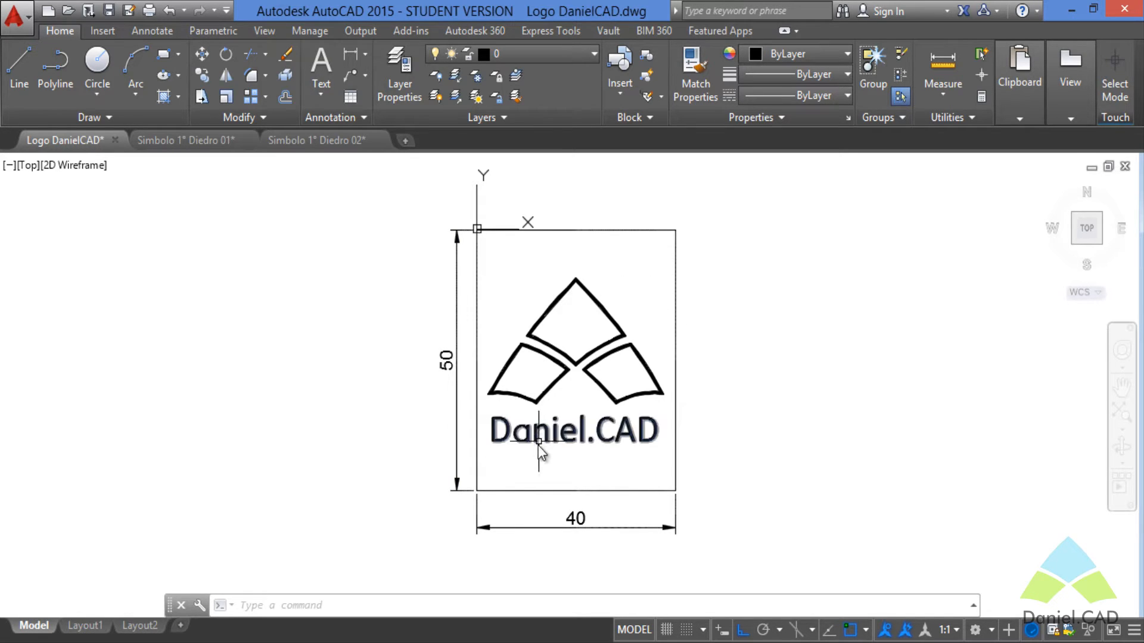
{"action": "scroll", "coordinate": [538, 447], "scroll_direction": "up", "scroll_amount": 5}
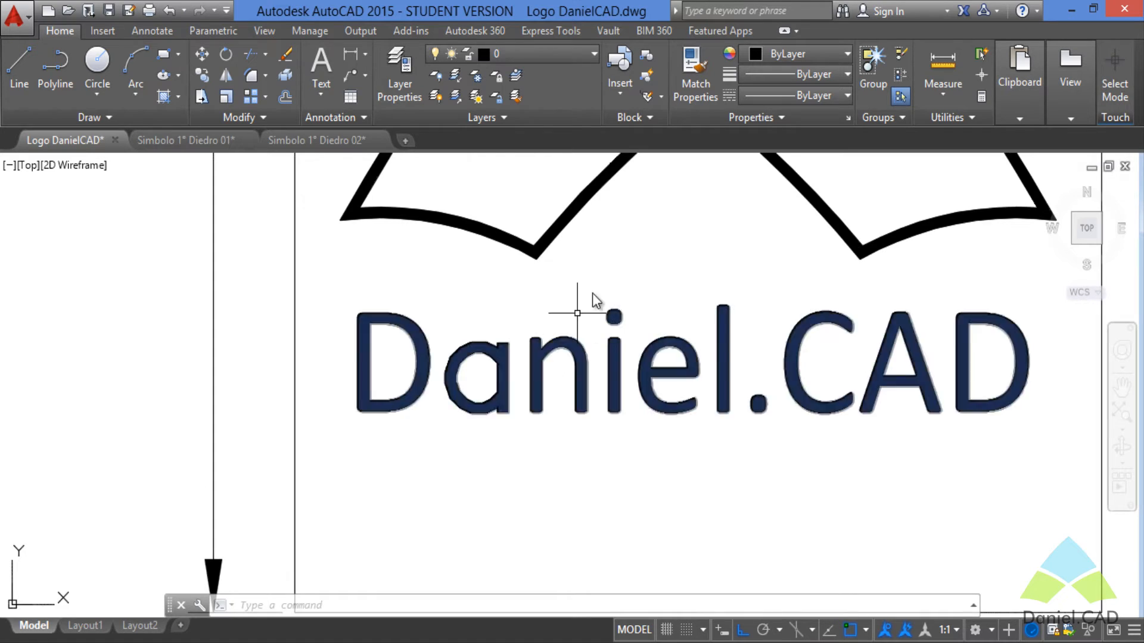
{"action": "middle_click_drag", "start_coordinate": [591, 256], "coordinate": [557, 386]}
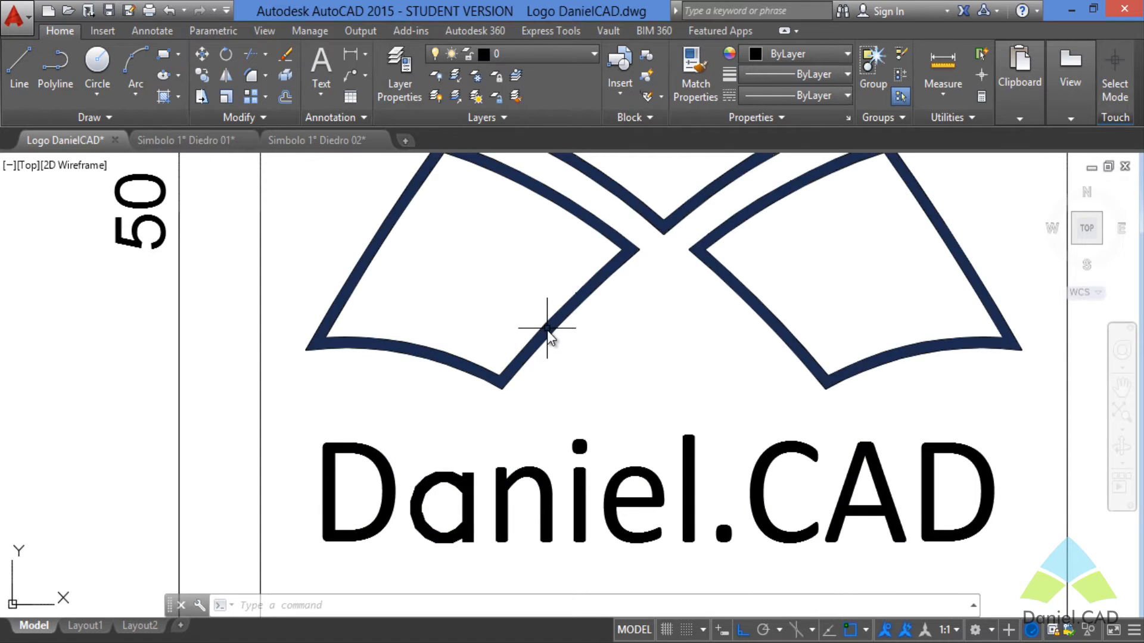
{"action": "scroll", "coordinate": [591, 396], "scroll_direction": "down", "scroll_amount": 6}
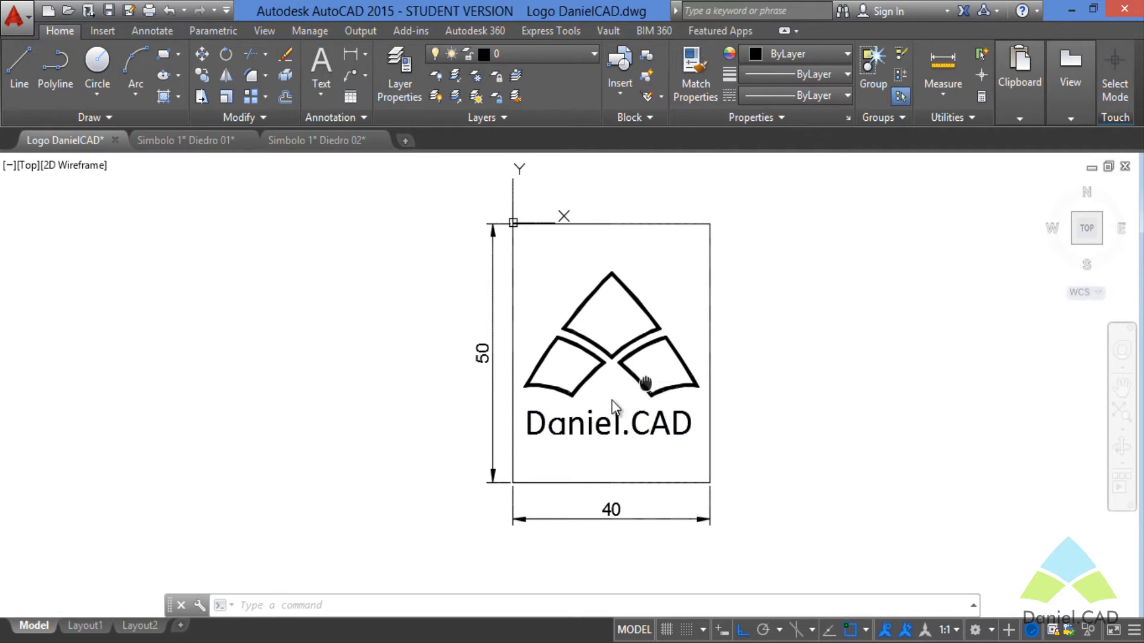
{"action": "middle_click_drag", "start_coordinate": [630, 417], "coordinate": [582, 444]}
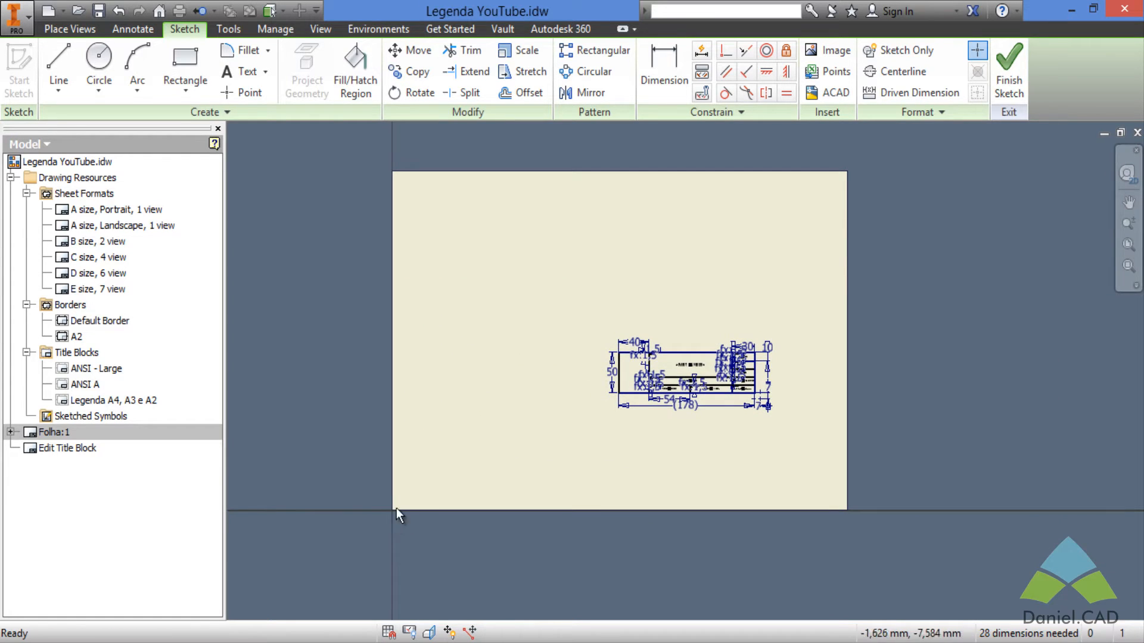
{"action": "scroll", "coordinate": [397, 507], "scroll_direction": "up", "scroll_amount": 5}
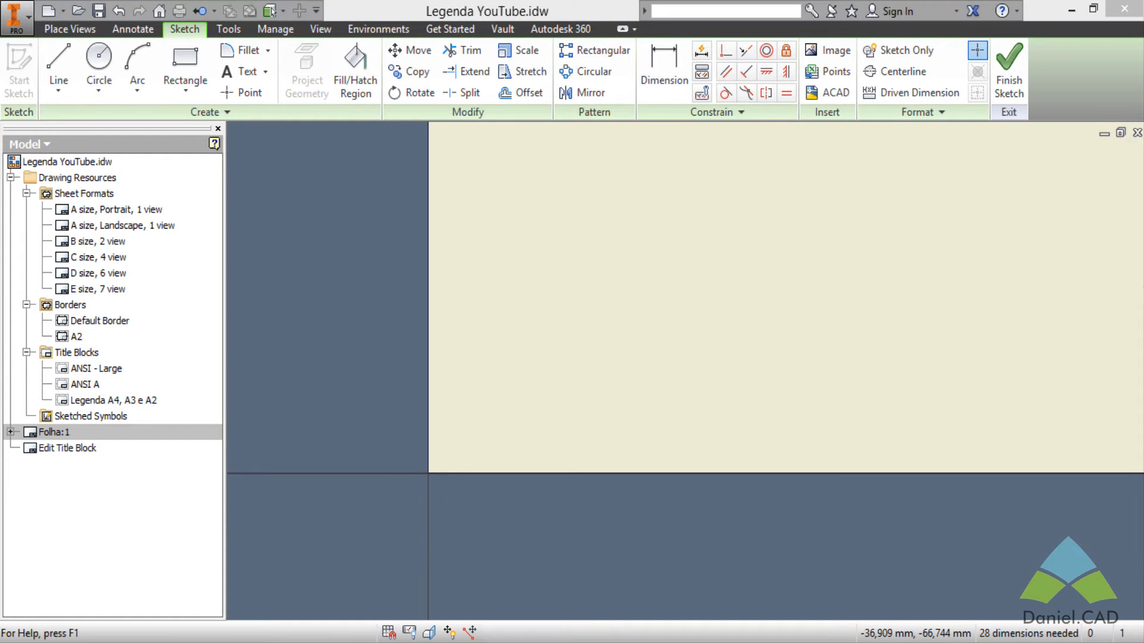
Switch back to AutoCAD and move the dimensioned logo with its frame horizontally away from the drawing origin.
{"action": "mouse_move", "coordinate": [356, 633]}
{"action": "left_click", "coordinate": [337, 594]}
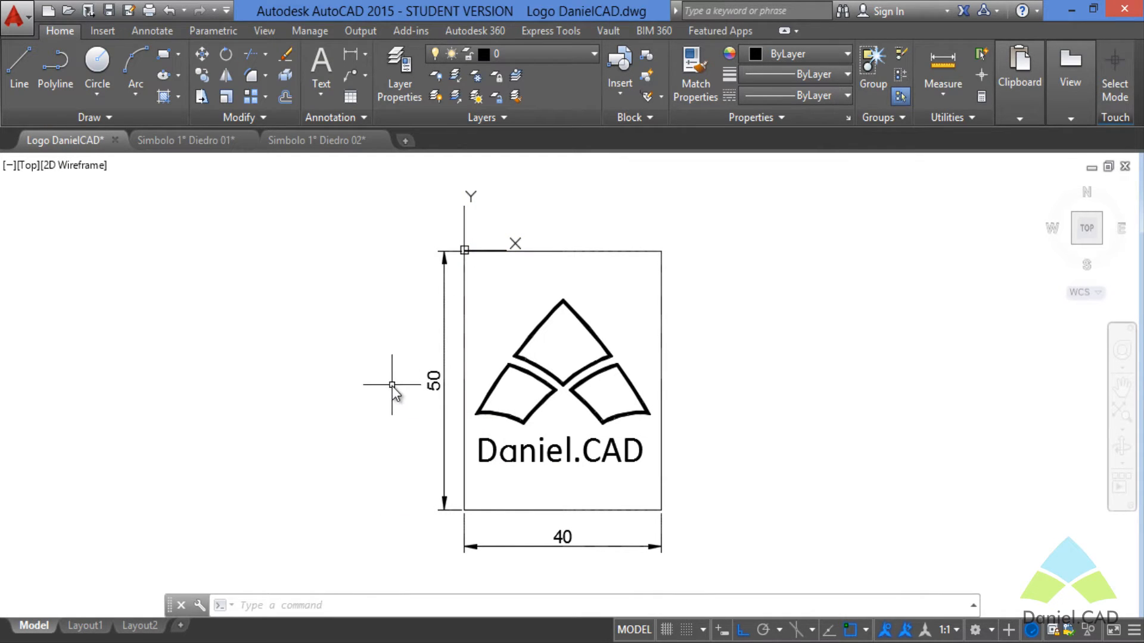
{"action": "type", "text": "m"}
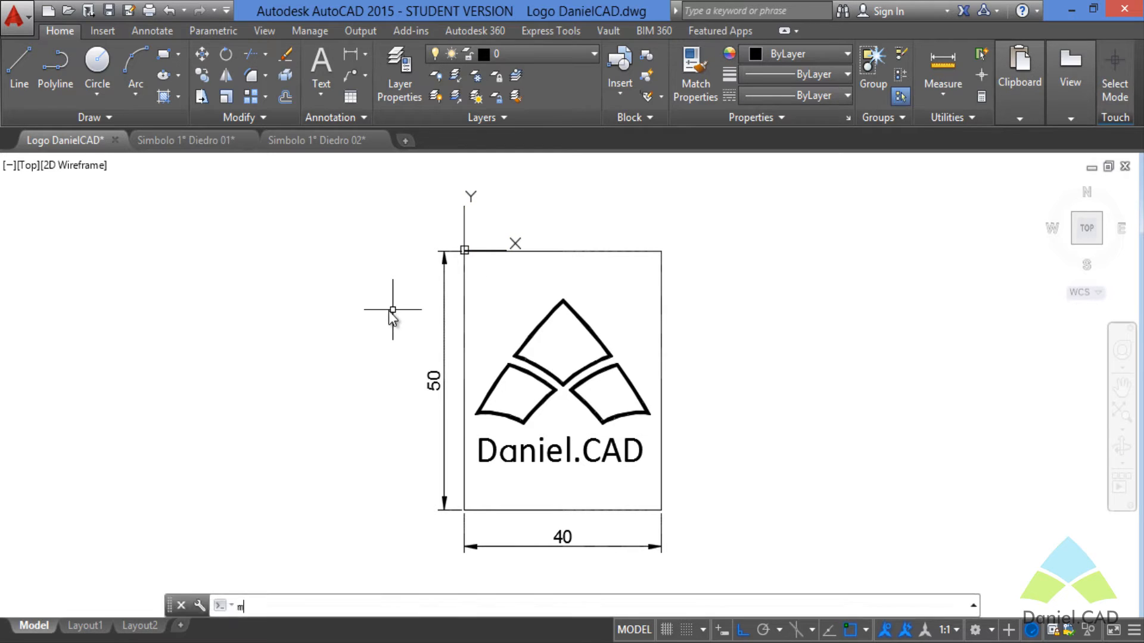
{"action": "key", "text": "Return"}
{"action": "left_click", "coordinate": [356, 229]}
{"action": "left_click", "coordinate": [727, 540]}
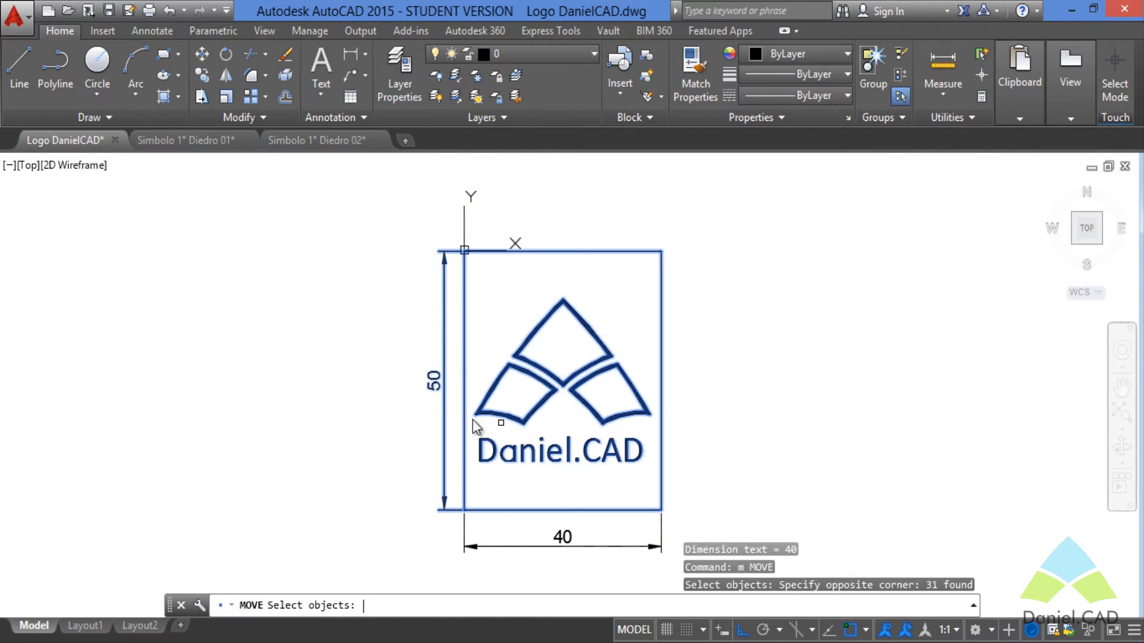
{"action": "key", "text": "Return"}
{"action": "left_click", "coordinate": [434, 408]}
{"action": "left_click", "coordinate": [730, 408]}
{"action": "key", "text": "Escape"}
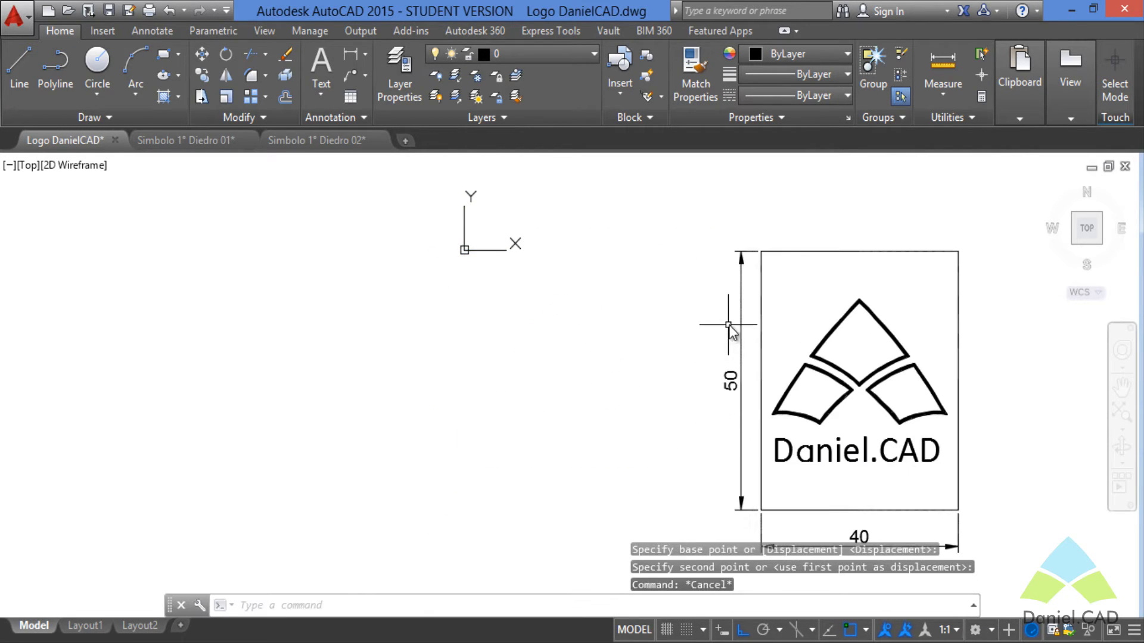
Delete the height and width dimensions from the logo's frame.
{"action": "left_click", "coordinate": [741, 334]}
{"action": "left_click", "coordinate": [762, 532]}
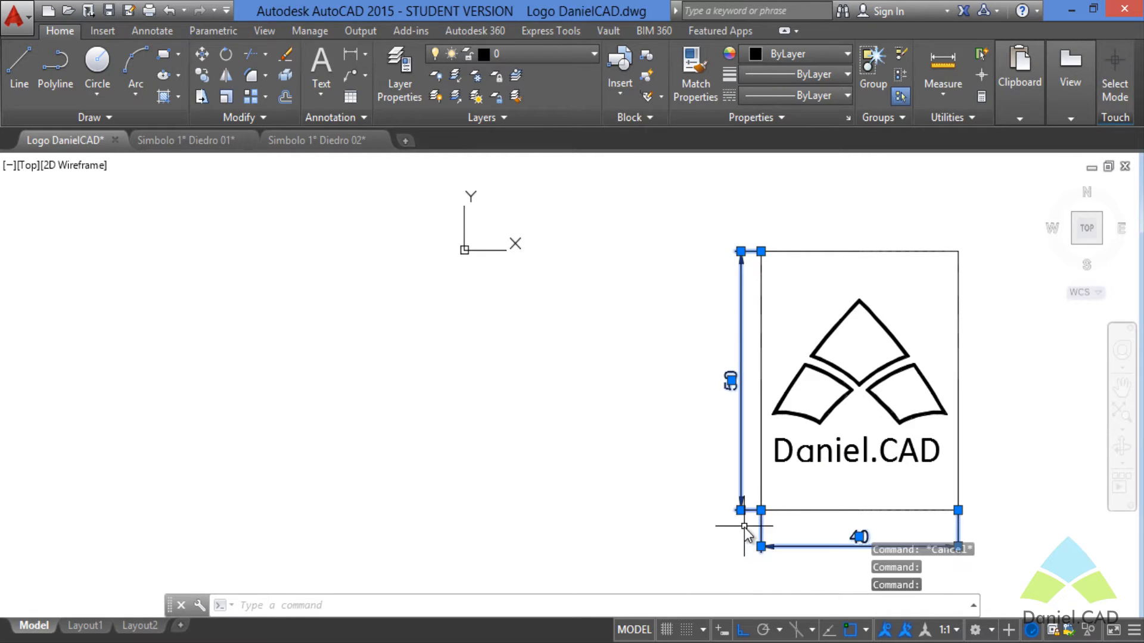
{"action": "key", "text": "Delete"}
Move the logo with its frame so that the frame's top-left corner lies at the drawing origin 0,0.
{"action": "mouse_move", "coordinate": [658, 464]}
{"action": "middle_mouse_down"}
{"action": "mouse_move", "coordinate": [585, 426]}
{"action": "mouse_move", "coordinate": [547, 459]}
{"action": "middle_mouse_up"}
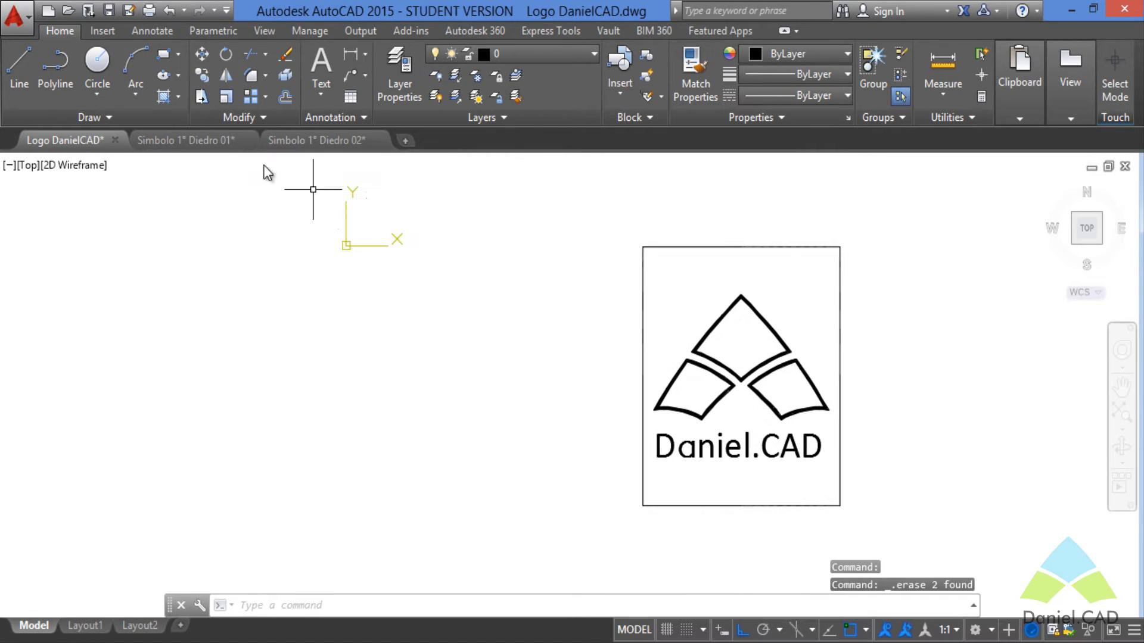
{"action": "left_click", "coordinate": [203, 61]}
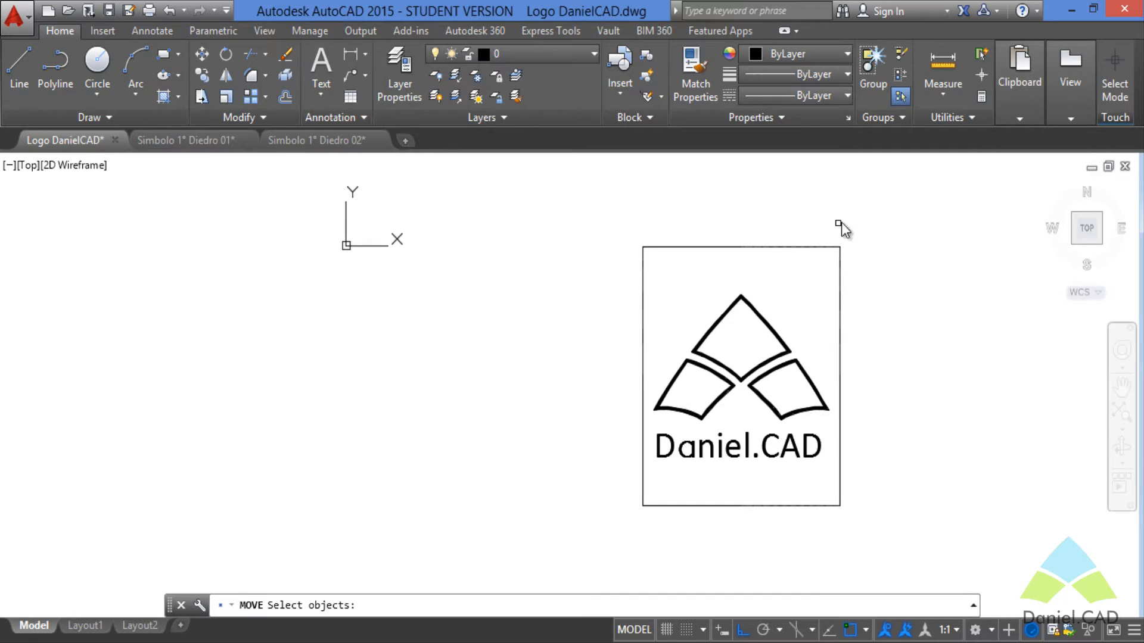
{"action": "left_click", "coordinate": [862, 219]}
{"action": "left_click", "coordinate": [608, 516]}
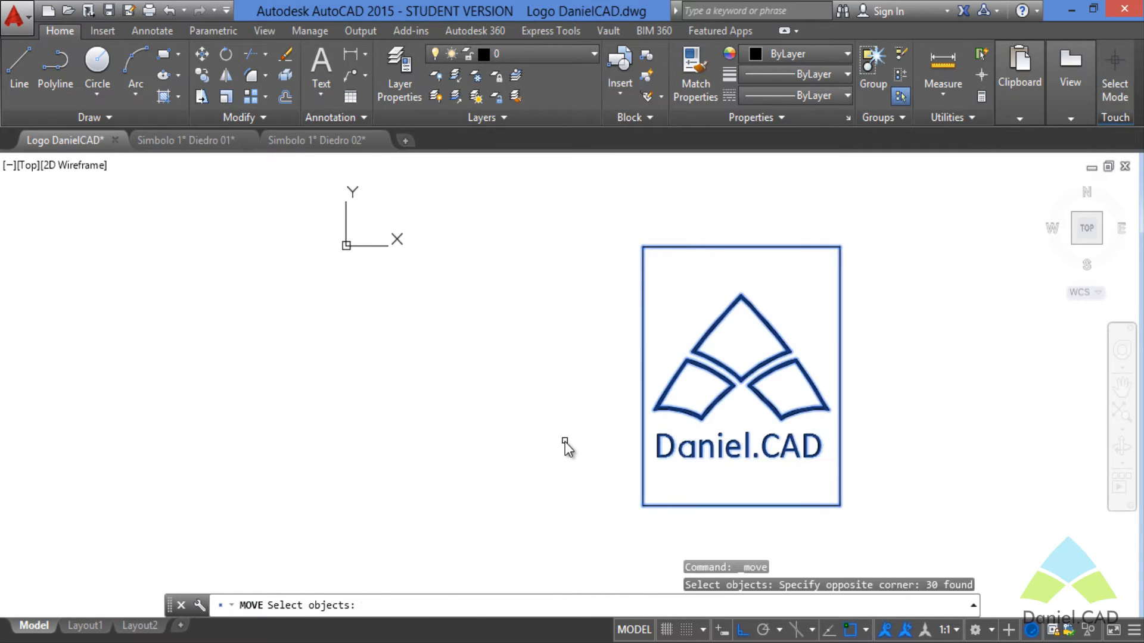
{"action": "key", "text": "Return"}
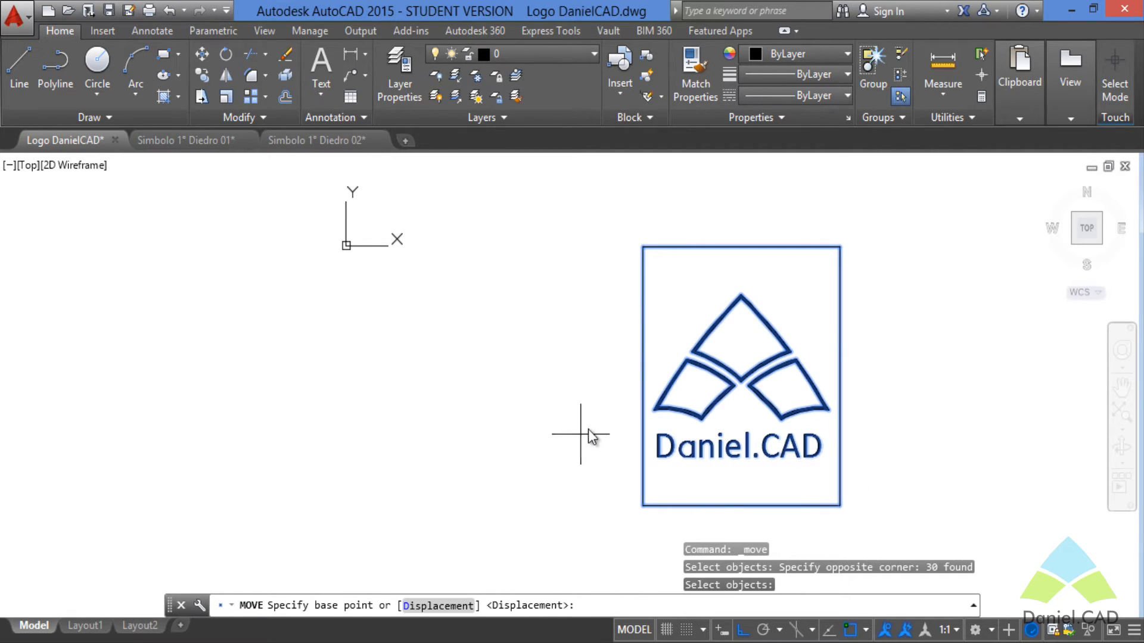
{"action": "left_click", "coordinate": [639, 246]}
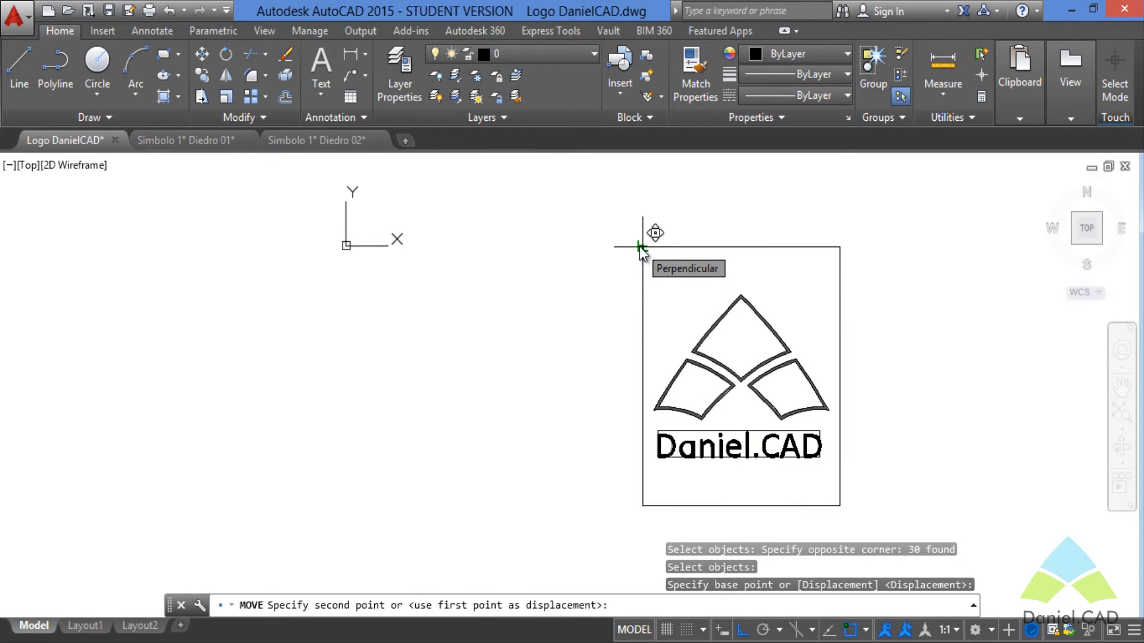
{"action": "type", "text": "0,0"}
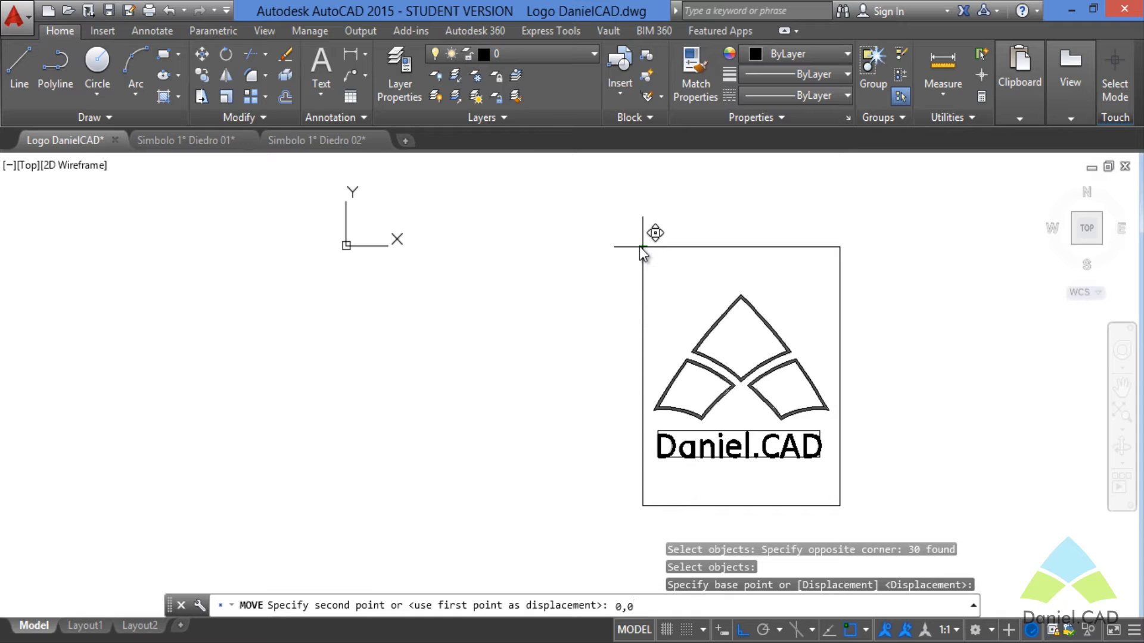
{"action": "key", "text": "Return"}
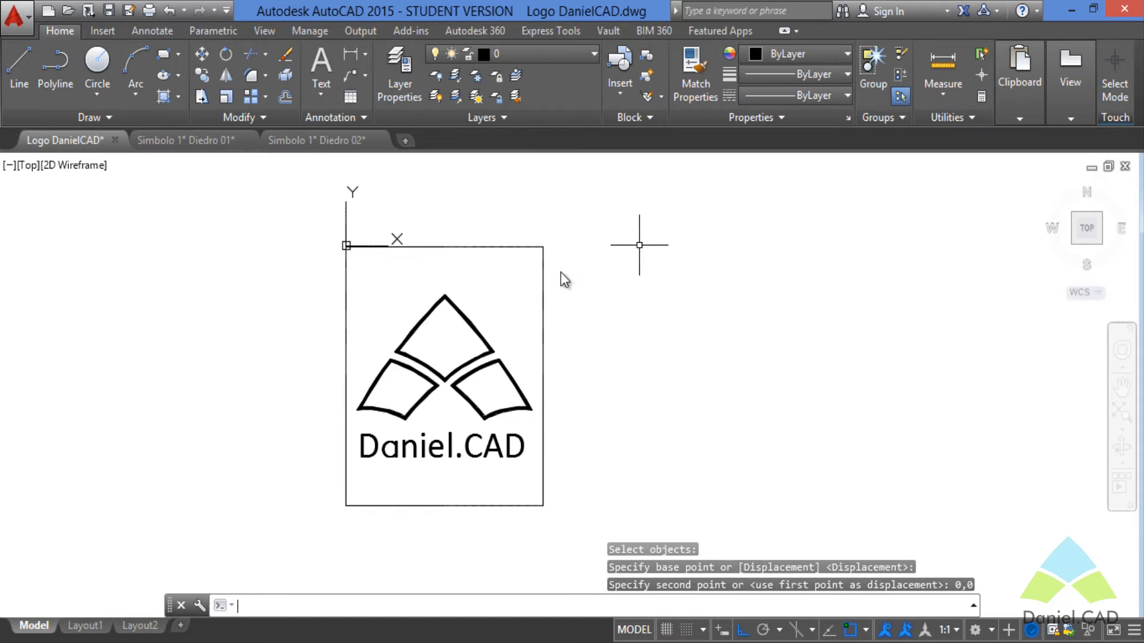
Delete the four lines of the rectangular frame around the logo and save the drawing.
{"action": "middle_click_drag", "start_coordinate": [562, 276], "coordinate": [666, 251]}
{"action": "left_click", "coordinate": [668, 200]}
{"action": "left_click", "coordinate": [629, 232]}
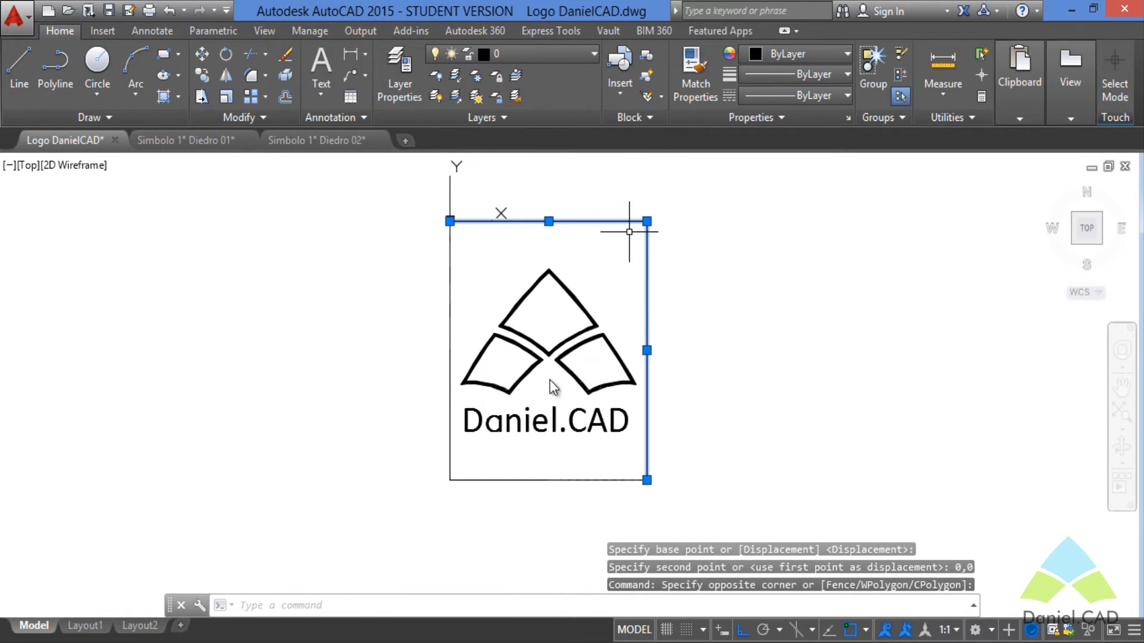
{"action": "left_click", "coordinate": [477, 475]}
{"action": "left_click", "coordinate": [431, 513]}
{"action": "key", "text": "Delete"}
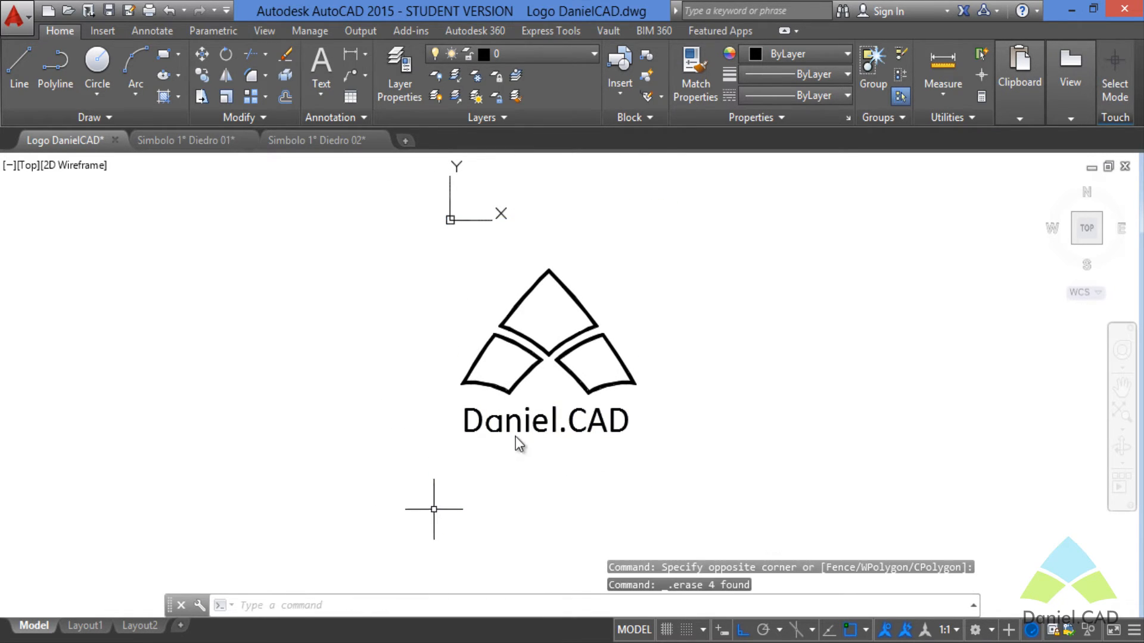
{"action": "middle_click_drag", "start_coordinate": [434, 511], "coordinate": [447, 526]}
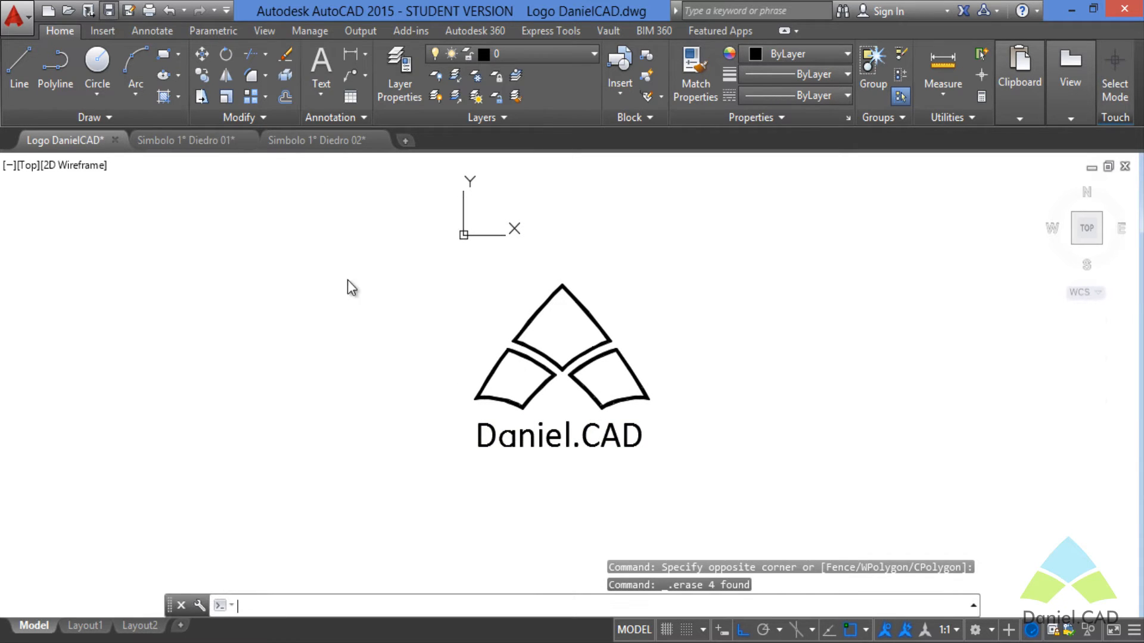
{"action": "key", "text": "ctrl+s"}
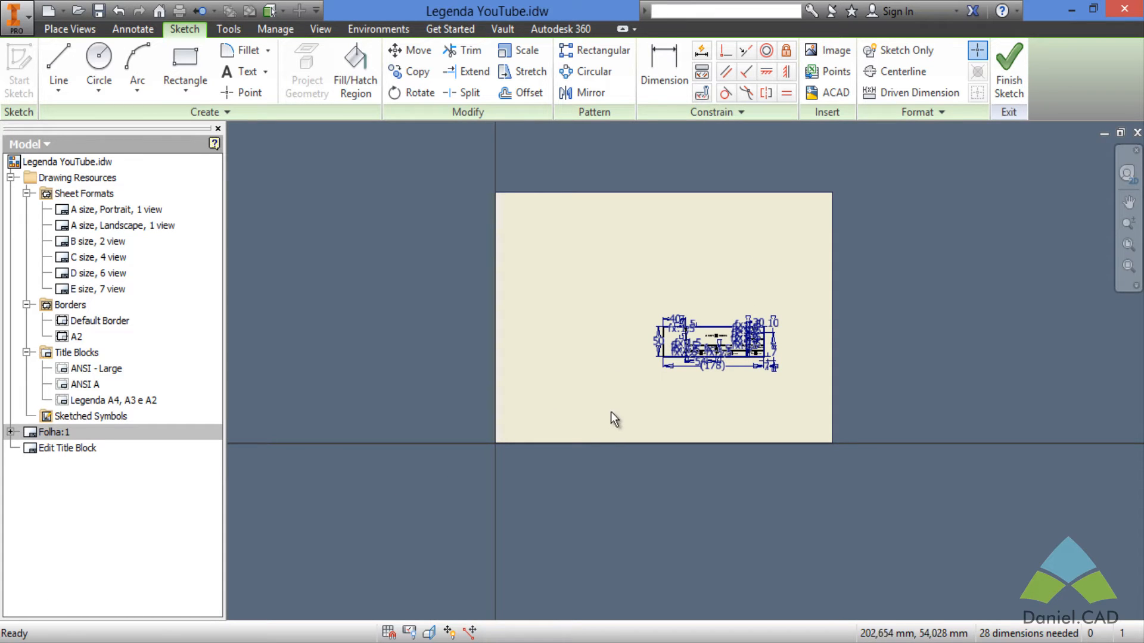
Switch to Inventor and open Logo DanielCAD.dwg for import as AutoCAD geometry into the title block sketch.
{"action": "left_click", "coordinate": [827, 92]}
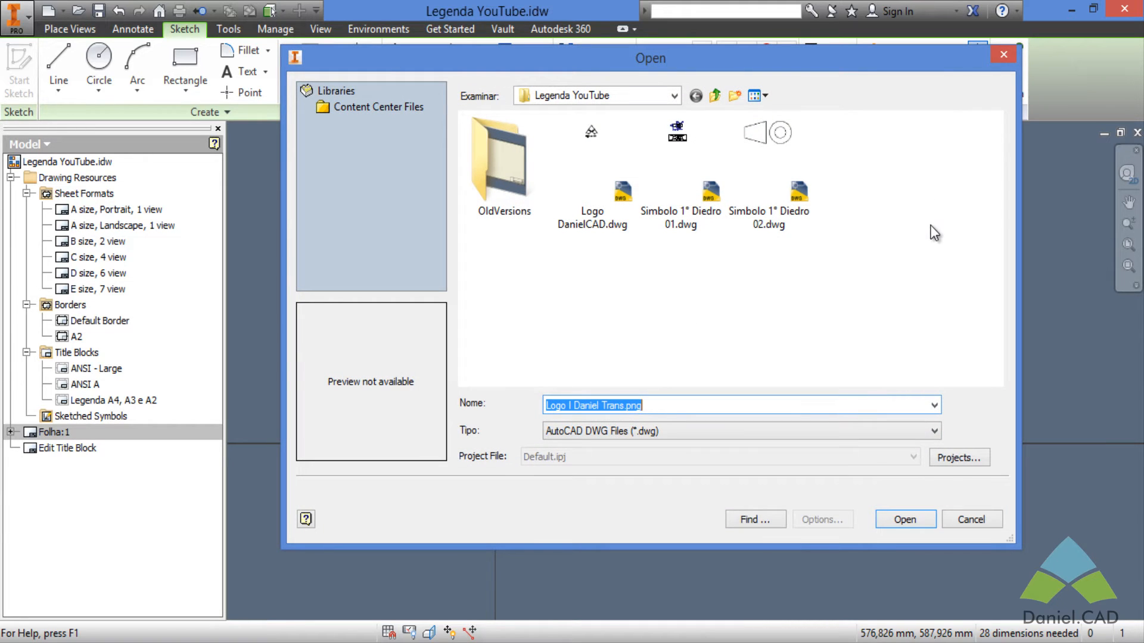
{"action": "left_click", "coordinate": [601, 199]}
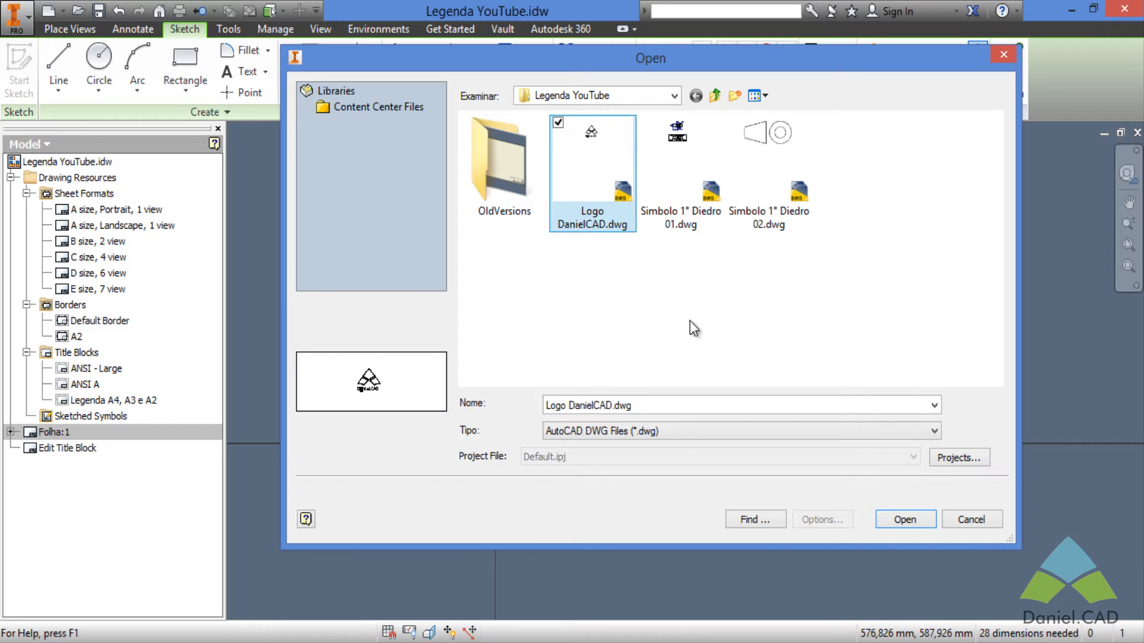
{"action": "left_click", "coordinate": [905, 520]}
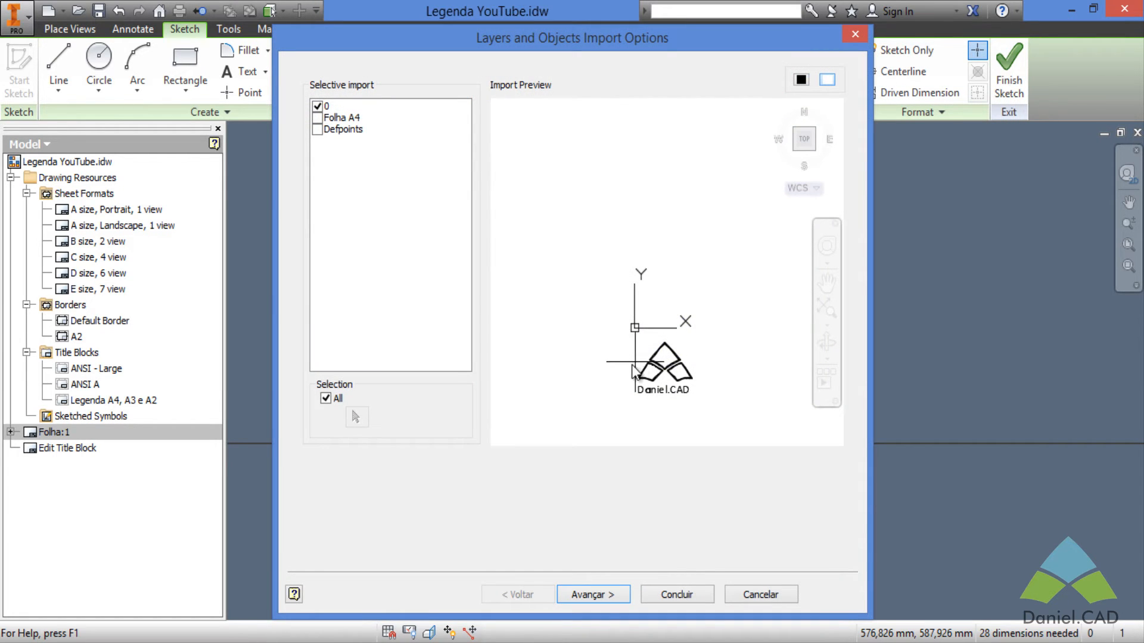
{"action": "left_click_drag", "start_coordinate": [637, 45], "coordinate": [655, 32]}
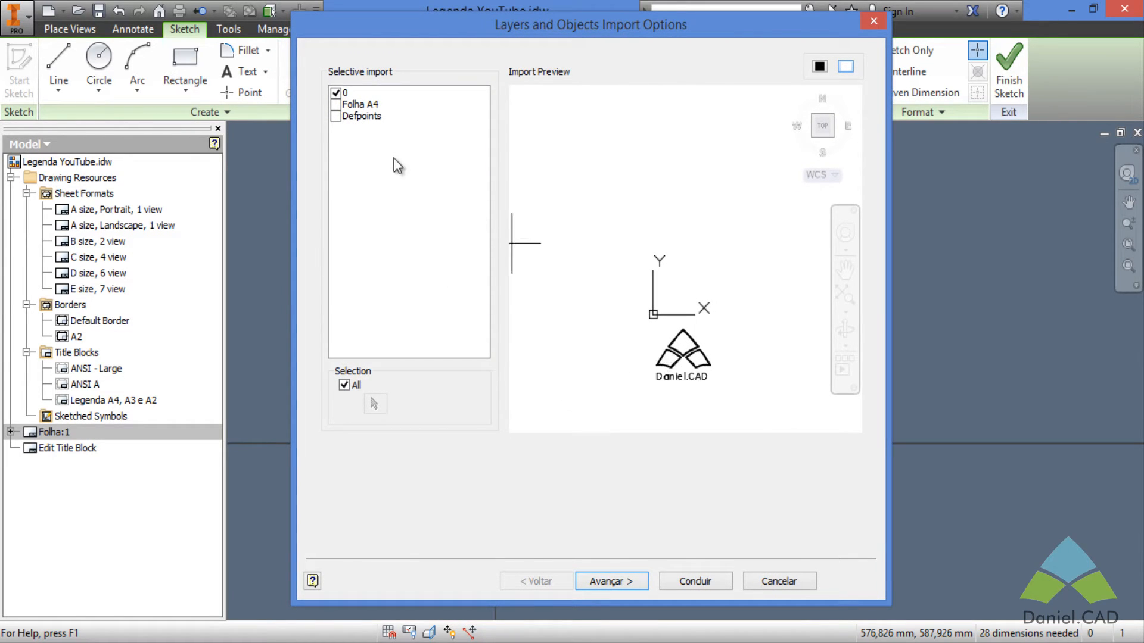
Try including the Folha A4 and Defpoints layers in the import and restore the selection to layer 0 only.
{"action": "left_click", "coordinate": [341, 105]}
{"action": "left_click", "coordinate": [336, 115]}
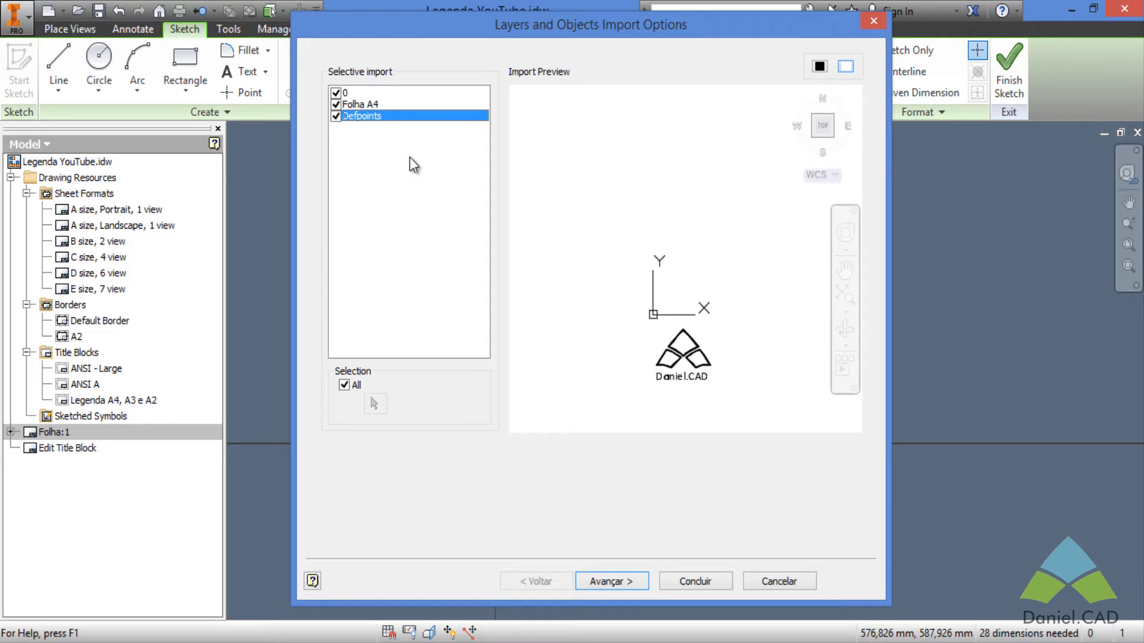
{"action": "left_click", "coordinate": [335, 115]}
{"action": "left_click", "coordinate": [335, 104]}
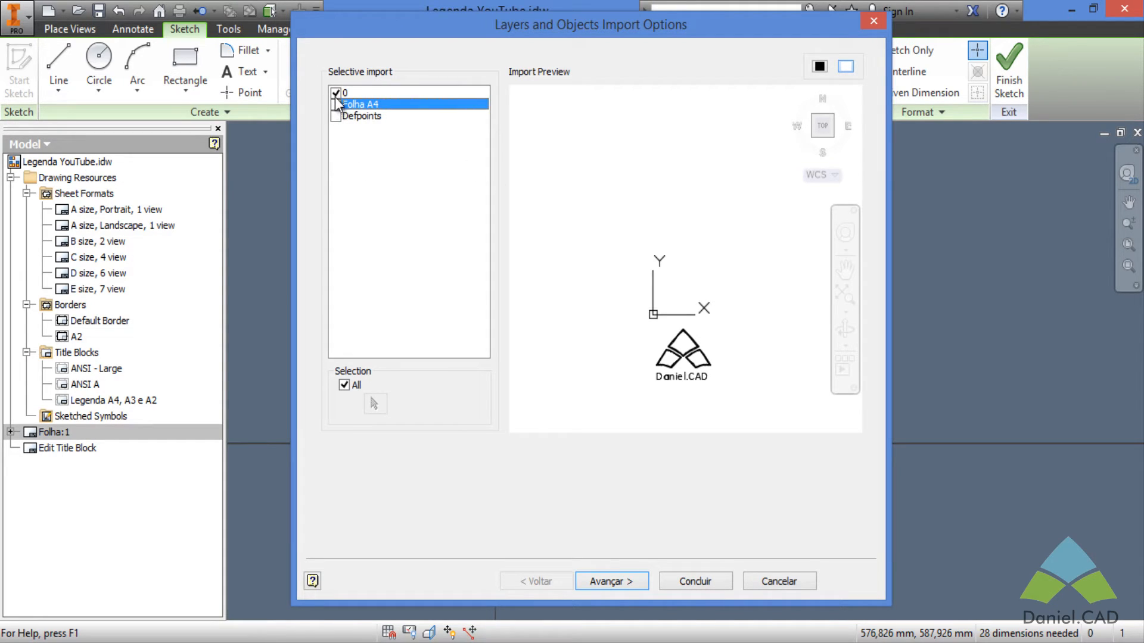
{"action": "left_click", "coordinate": [335, 93]}
{"action": "left_click", "coordinate": [336, 93]}
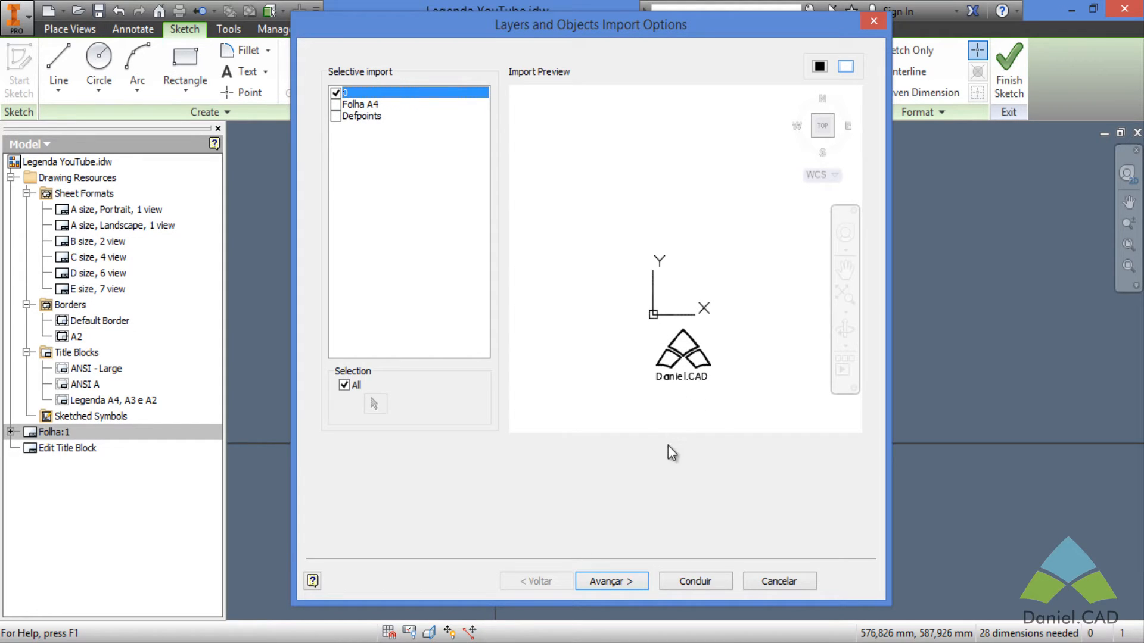
Continue to the import destination options, keep the detected units in mm, and finish importing the logo.
{"action": "left_click", "coordinate": [612, 580]}
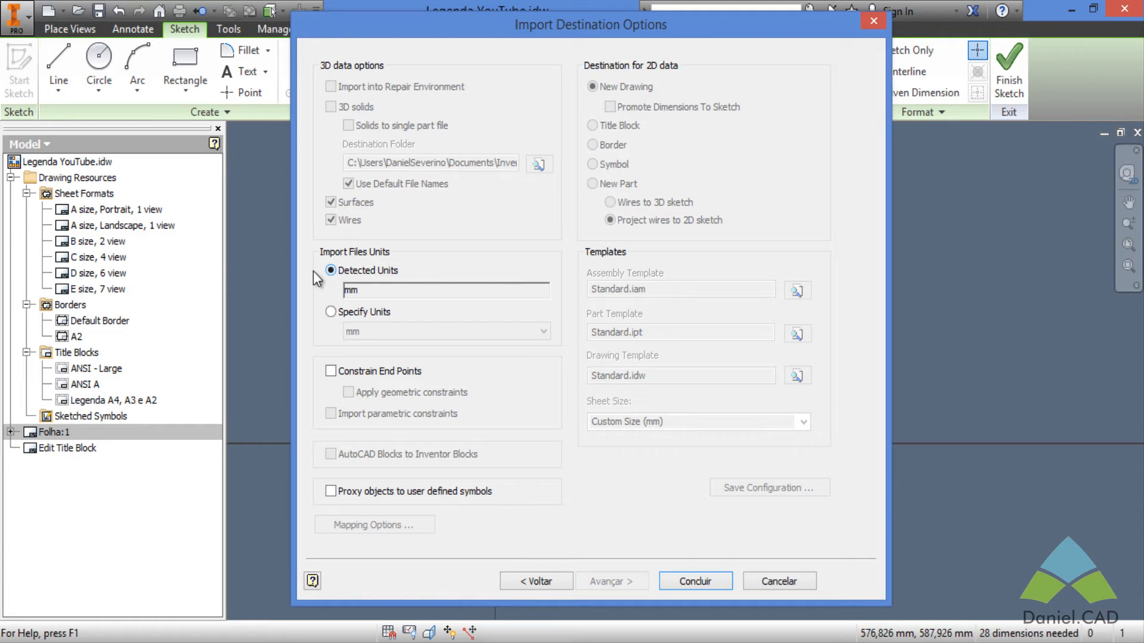
{"action": "left_click", "coordinate": [363, 313]}
{"action": "left_click", "coordinate": [364, 330]}
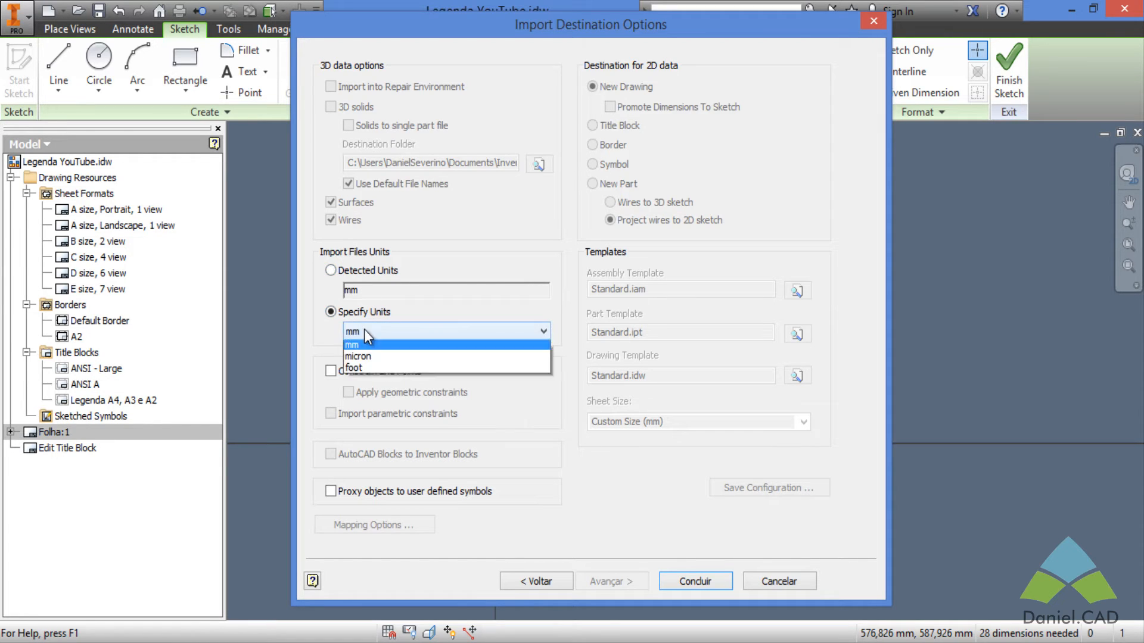
{"action": "left_click", "coordinate": [362, 330]}
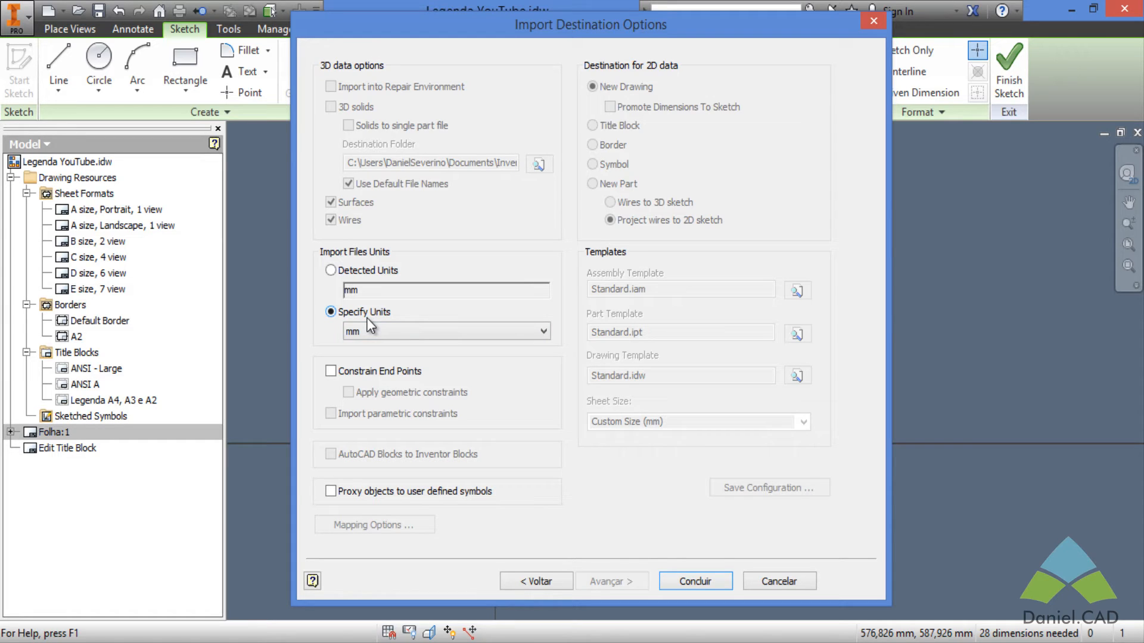
{"action": "left_click", "coordinate": [382, 271]}
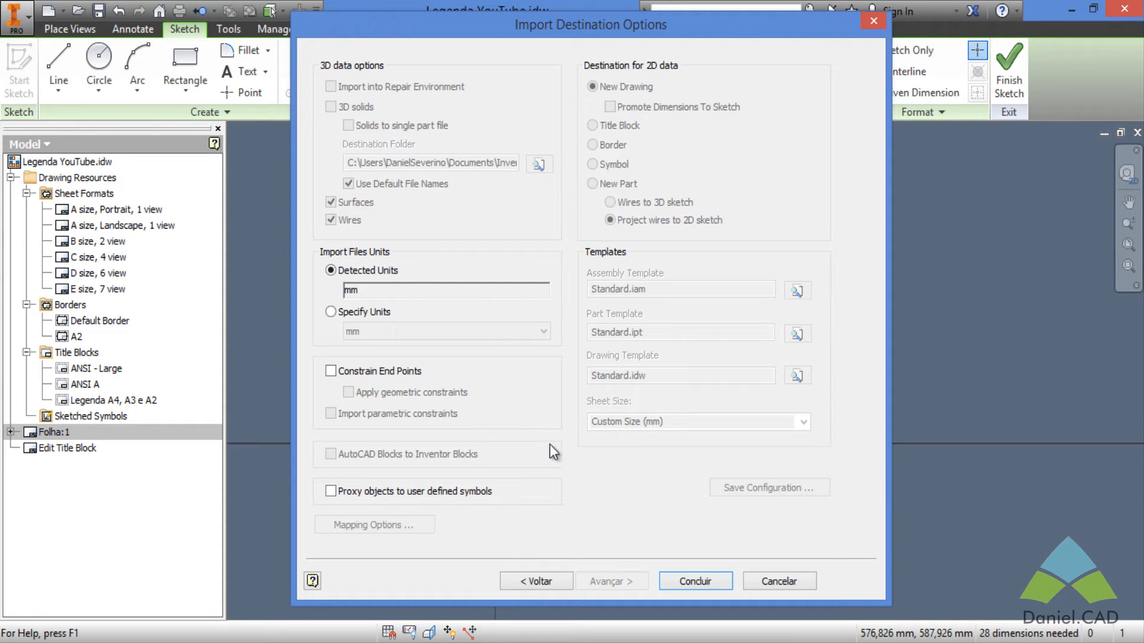
{"action": "left_click", "coordinate": [703, 587]}
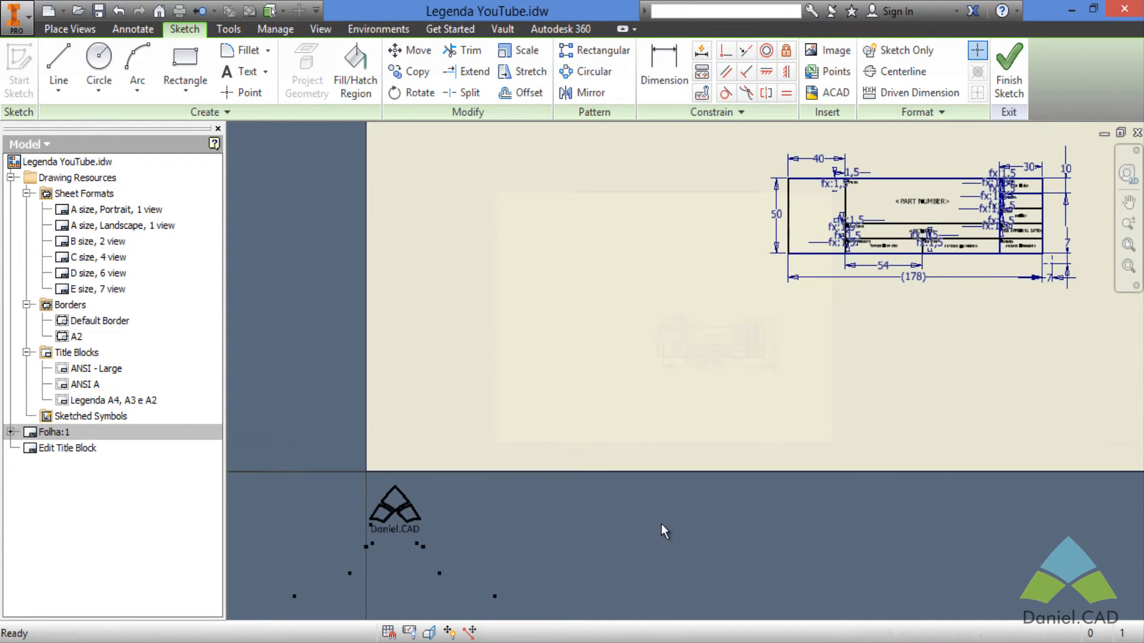
Try a circle centred on the lower-right stray point below the logo to compare it with the logo's outline.
{"action": "middle_click_drag", "start_coordinate": [640, 513], "coordinate": [672, 432]}
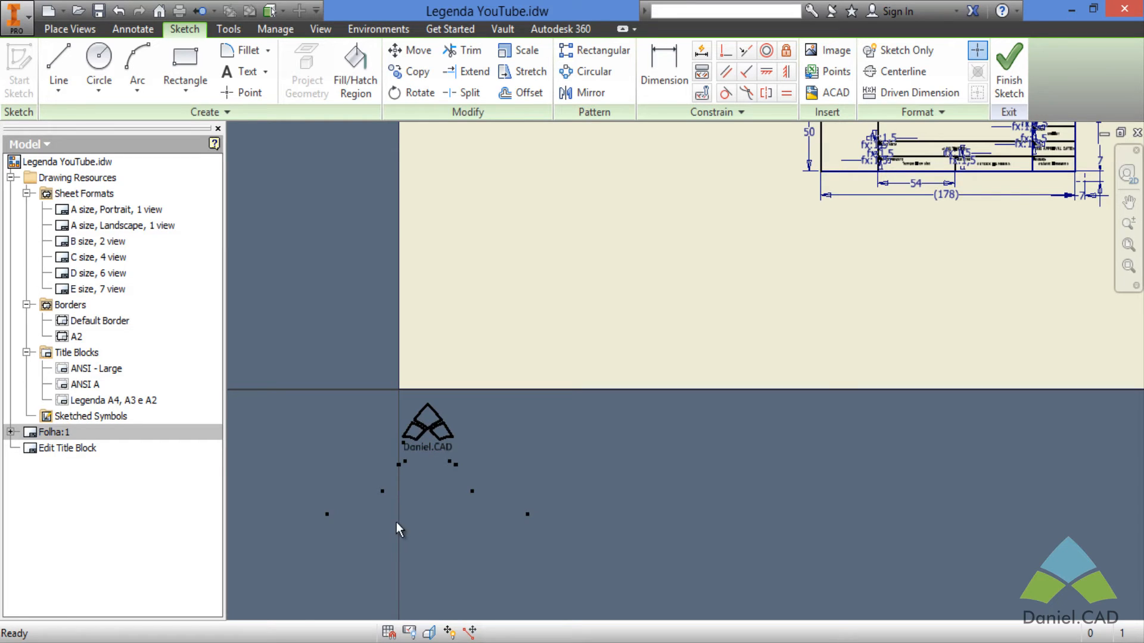
{"action": "scroll", "coordinate": [411, 508], "scroll_direction": "down", "scroll_amount": 2}
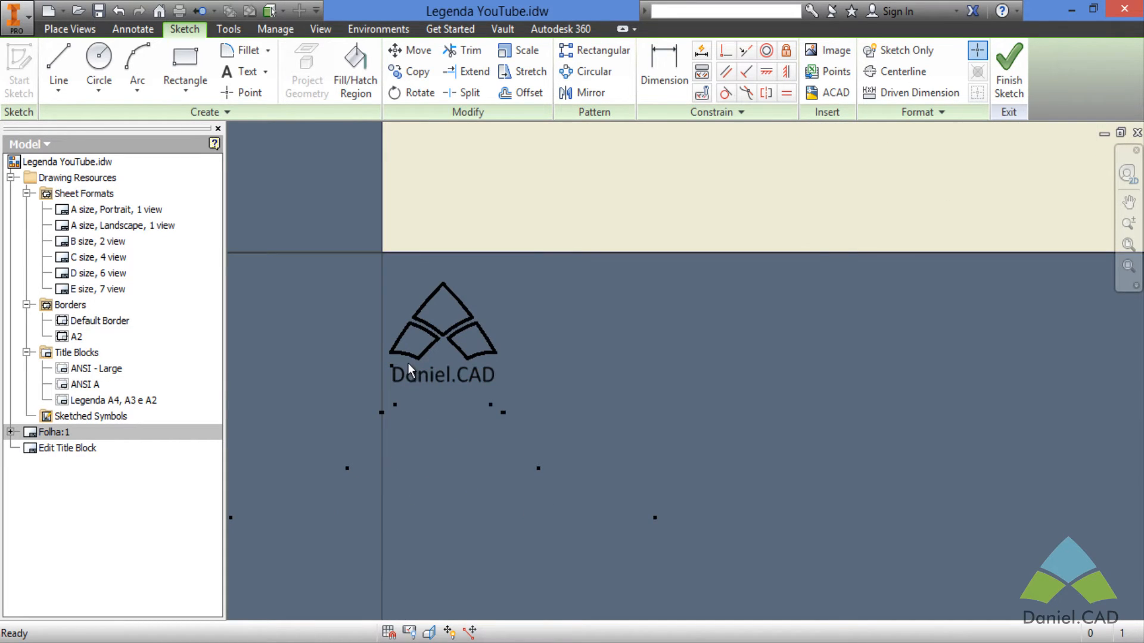
{"action": "middle_click_drag", "start_coordinate": [577, 437], "coordinate": [741, 475]}
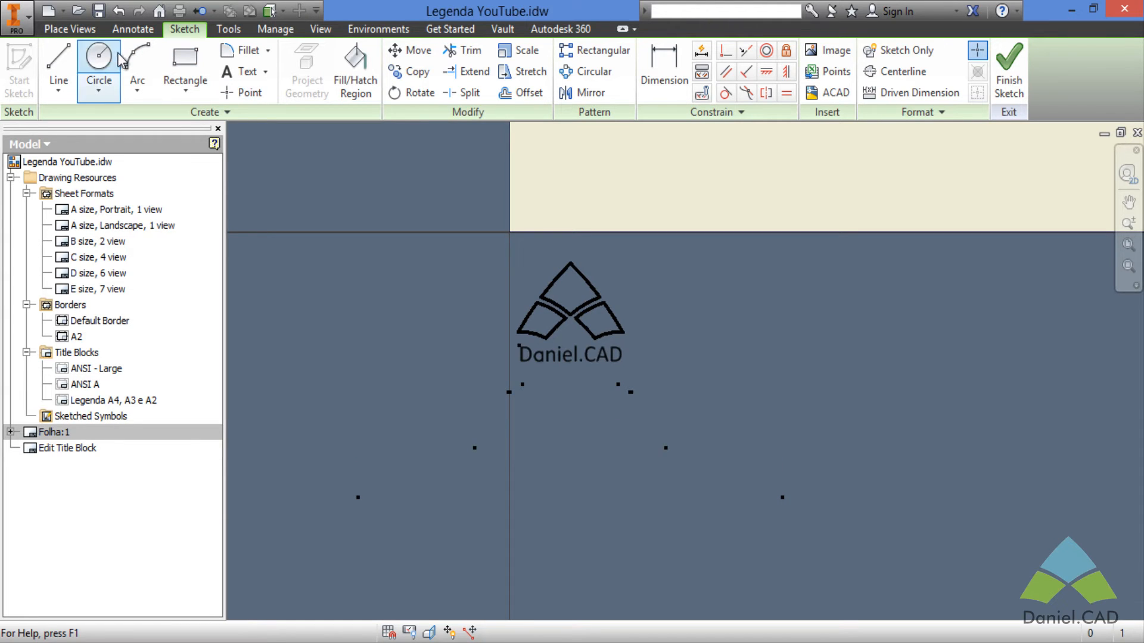
{"action": "left_click", "coordinate": [99, 60]}
{"action": "left_click", "coordinate": [782, 497]}
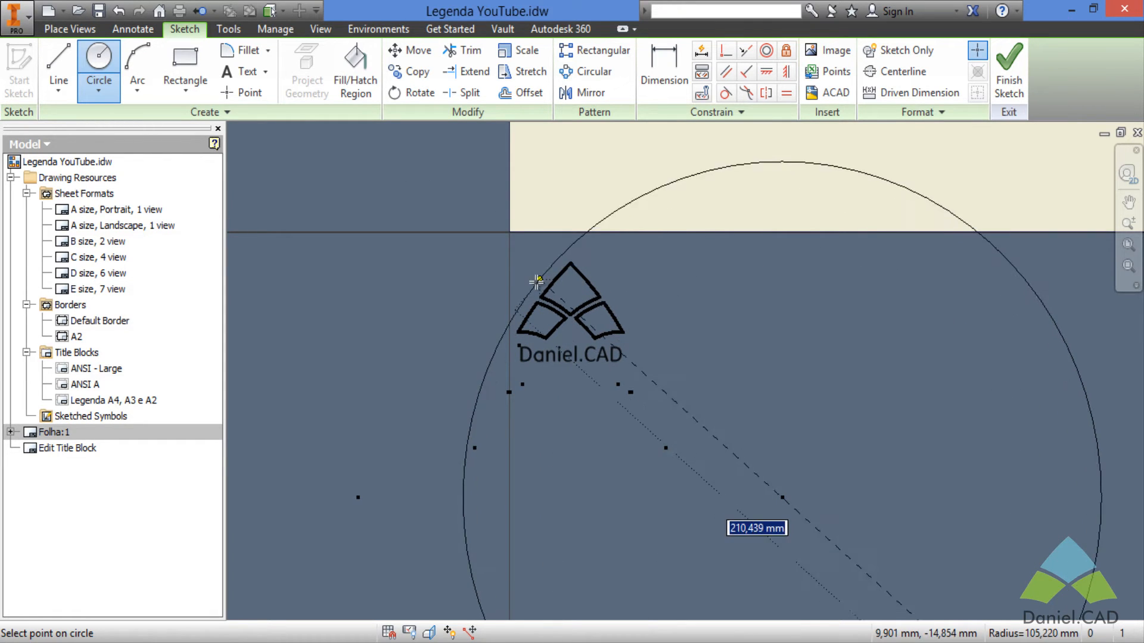
{"action": "key", "text": "Escape"}
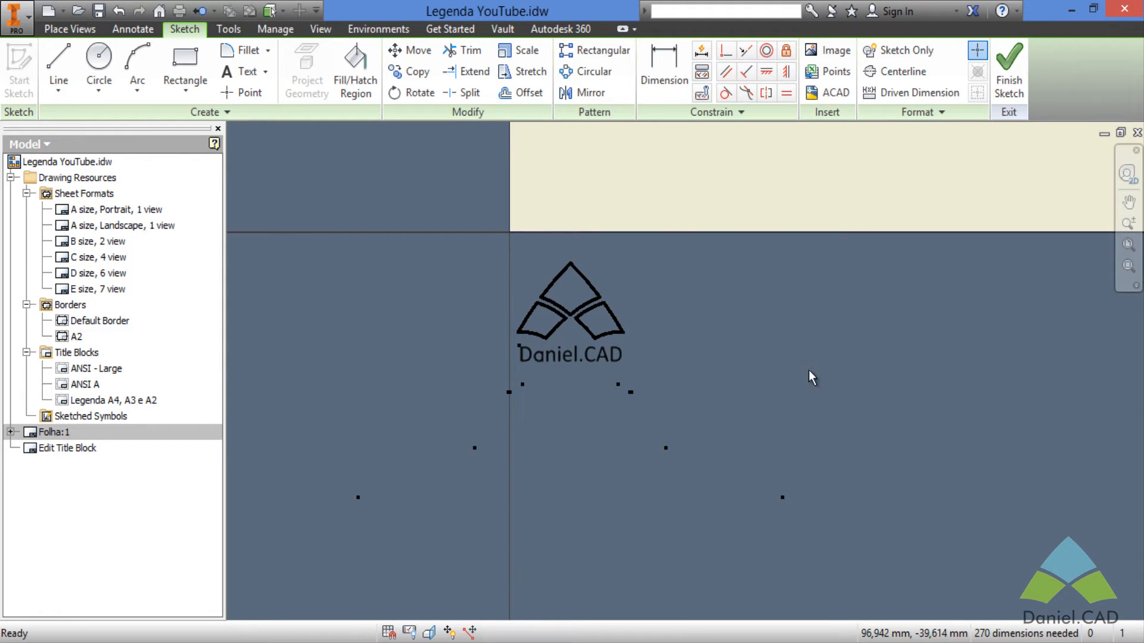
Place a sketch point on the sheet's lower-left corner at the sketch origin.
{"action": "left_click", "coordinate": [240, 94]}
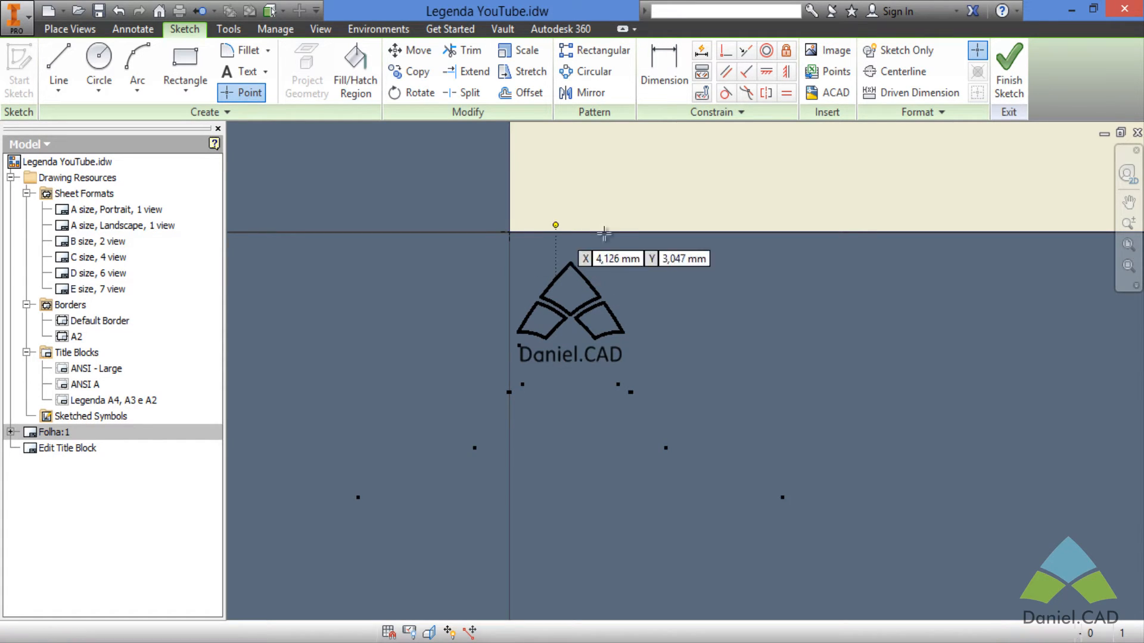
{"action": "key", "text": "Escape"}
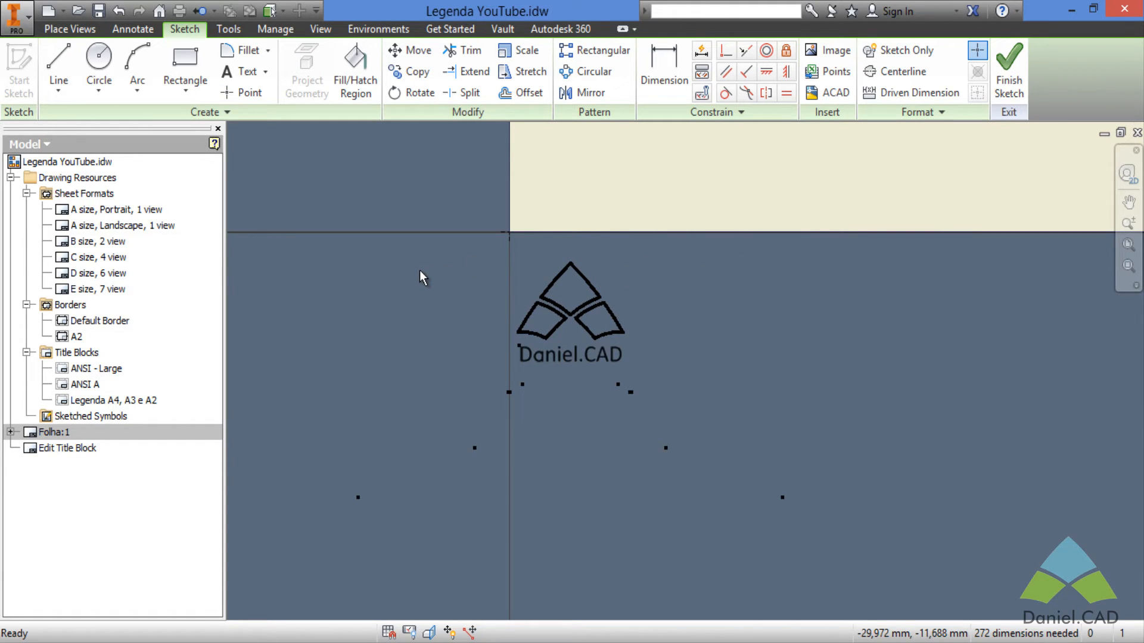
Move the imported logo from the base point at the sheet's lower-left corner to the upper-left corner of the title block's logo cell.
{"action": "mouse_move", "coordinate": [362, 171]}
{"action": "left_mouse_down"}
{"action": "mouse_move", "coordinate": [631, 377]}
{"action": "mouse_move", "coordinate": [830, 438]}
{"action": "left_mouse_up"}
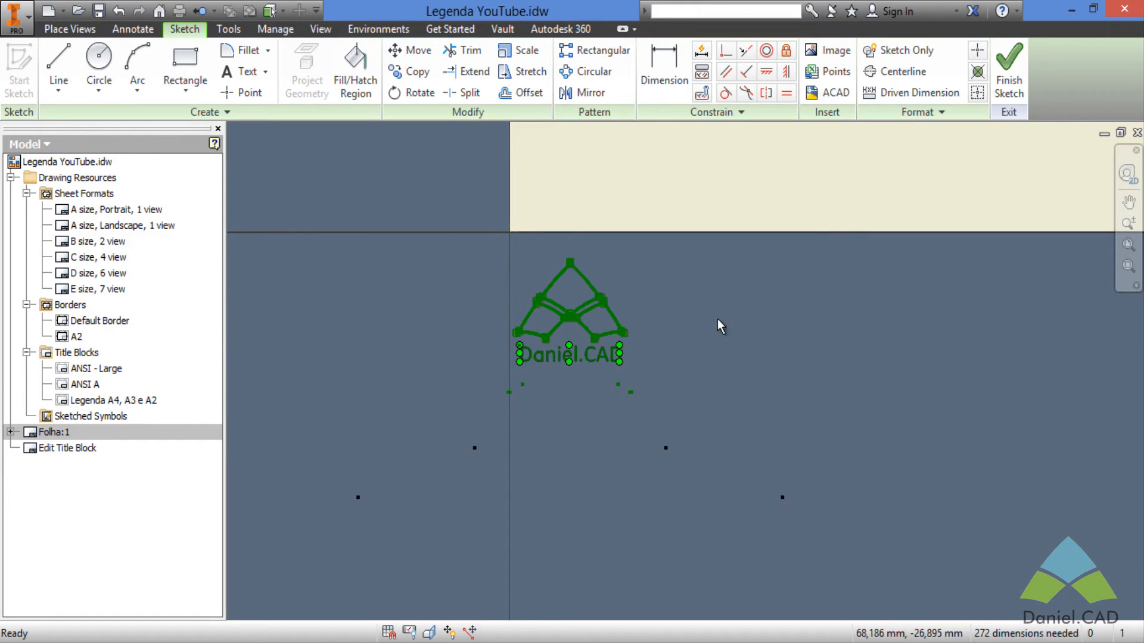
{"action": "left_click", "coordinate": [407, 50]}
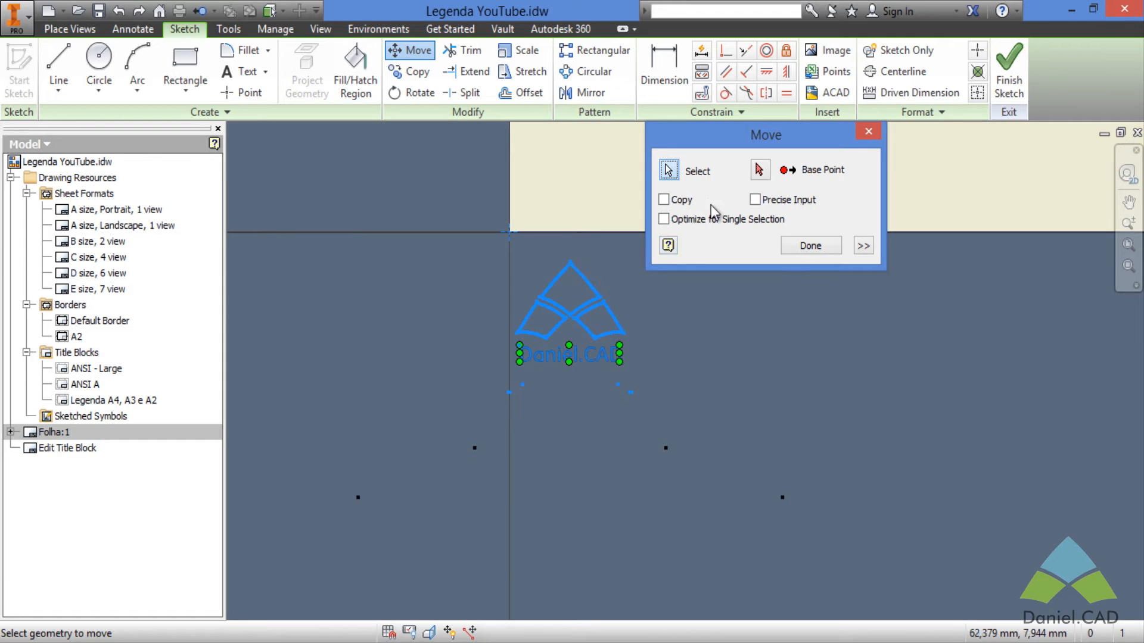
{"action": "left_click", "coordinate": [760, 172]}
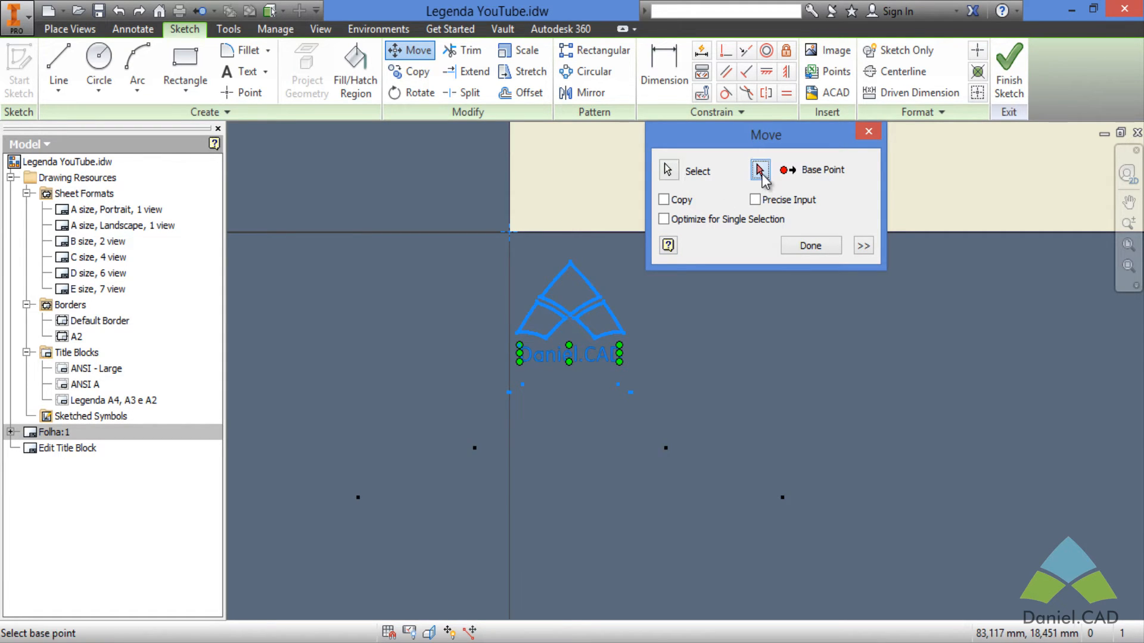
{"action": "left_click", "coordinate": [507, 232]}
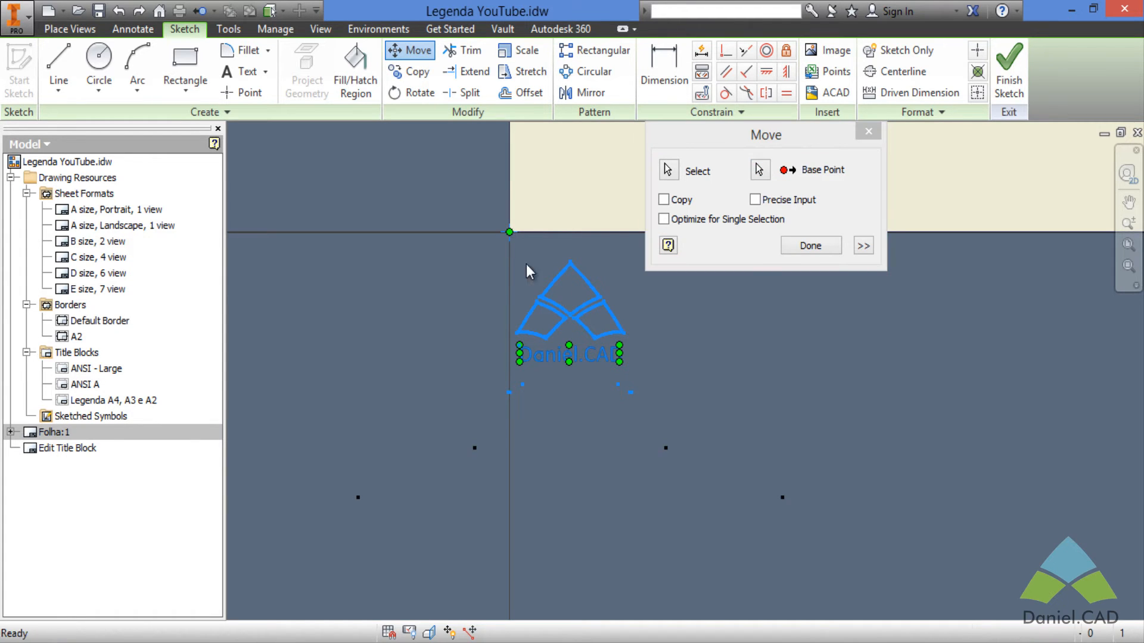
{"action": "middle_click_drag", "start_coordinate": [939, 240], "coordinate": [885, 301]}
{"action": "middle_click_drag", "start_coordinate": [721, 401], "coordinate": [416, 513]}
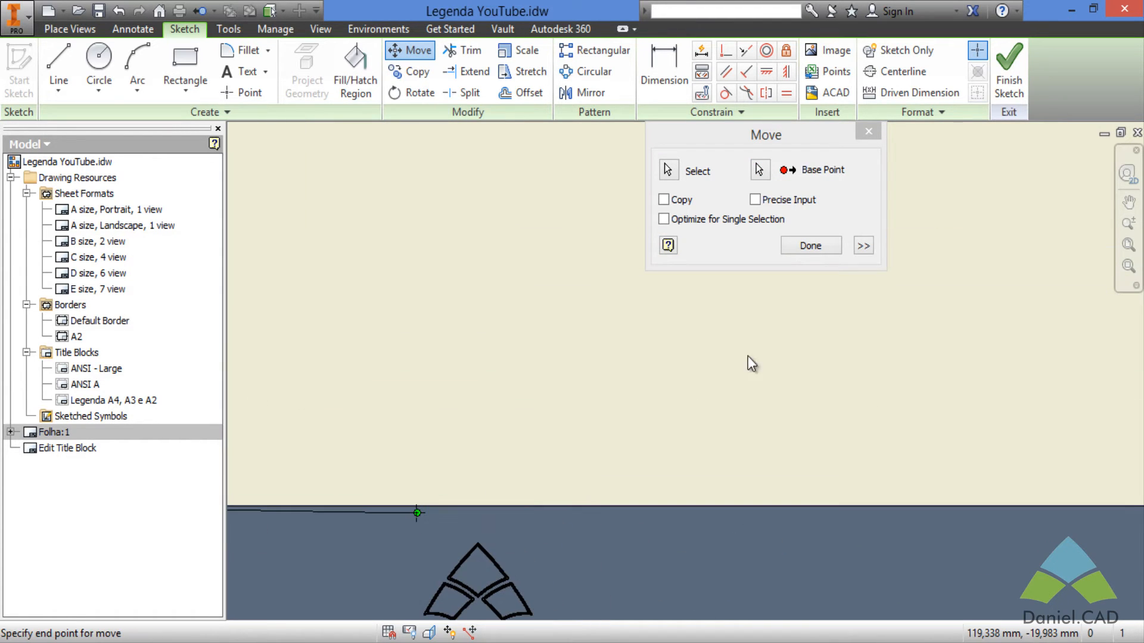
{"action": "middle_click_drag", "start_coordinate": [927, 272], "coordinate": [309, 445]}
{"action": "middle_click_drag", "start_coordinate": [348, 272], "coordinate": [590, 557]}
{"action": "scroll", "coordinate": [533, 381], "scroll_direction": "up", "scroll_amount": 6}
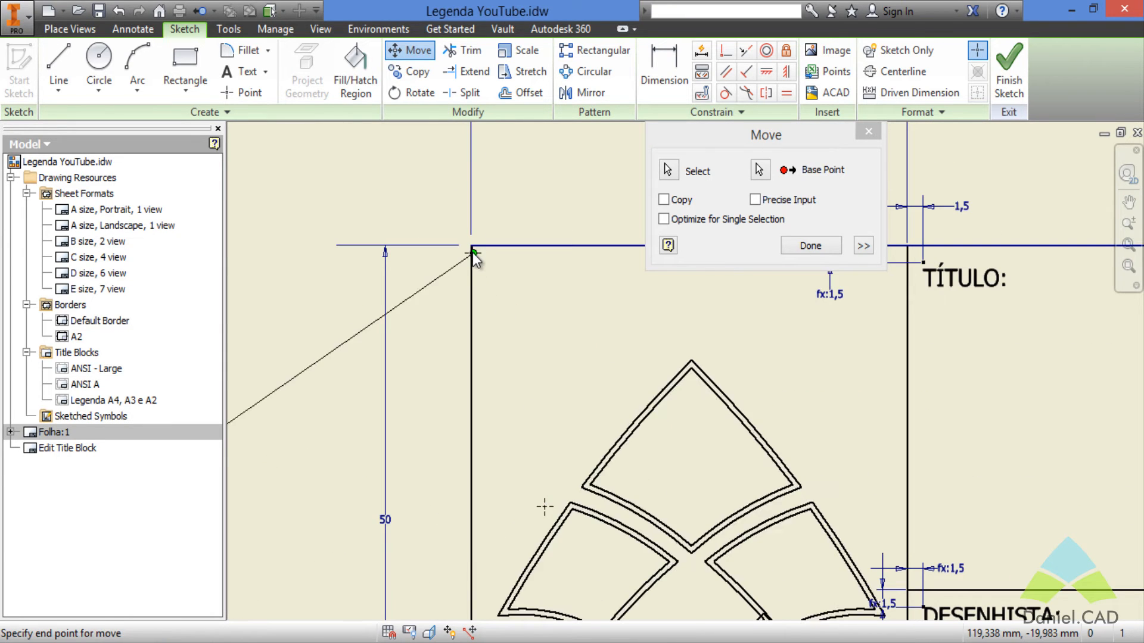
{"action": "left_click", "coordinate": [471, 246]}
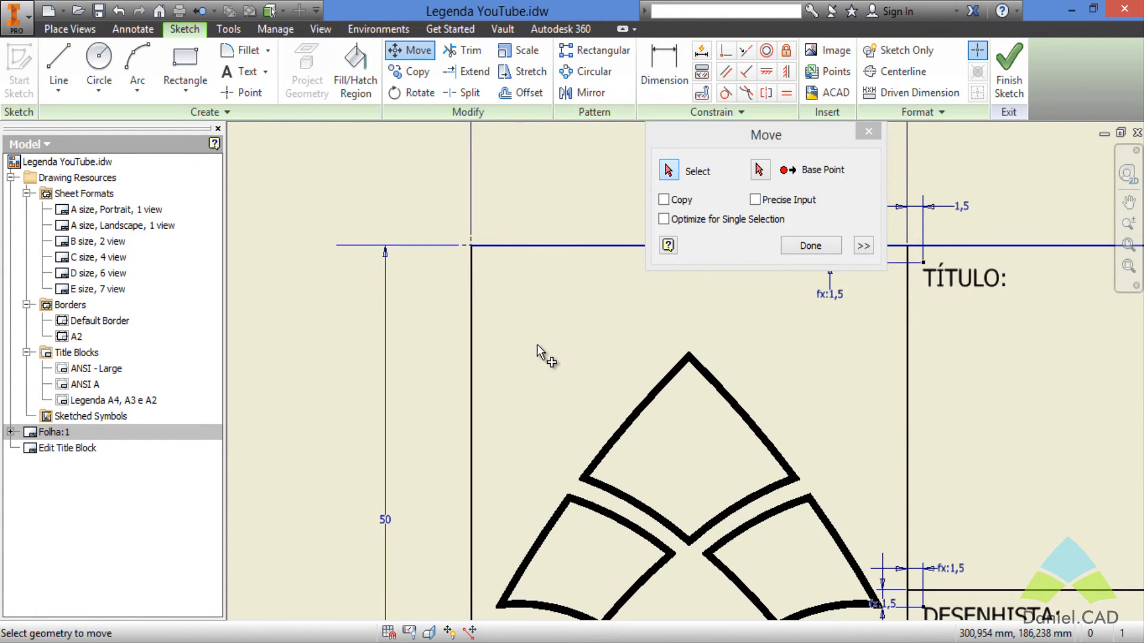
{"action": "scroll", "coordinate": [537, 344], "scroll_direction": "down", "scroll_amount": 6}
{"action": "scroll", "coordinate": [538, 344], "scroll_direction": "up", "scroll_amount": 4}
{"action": "key", "text": "Escape"}
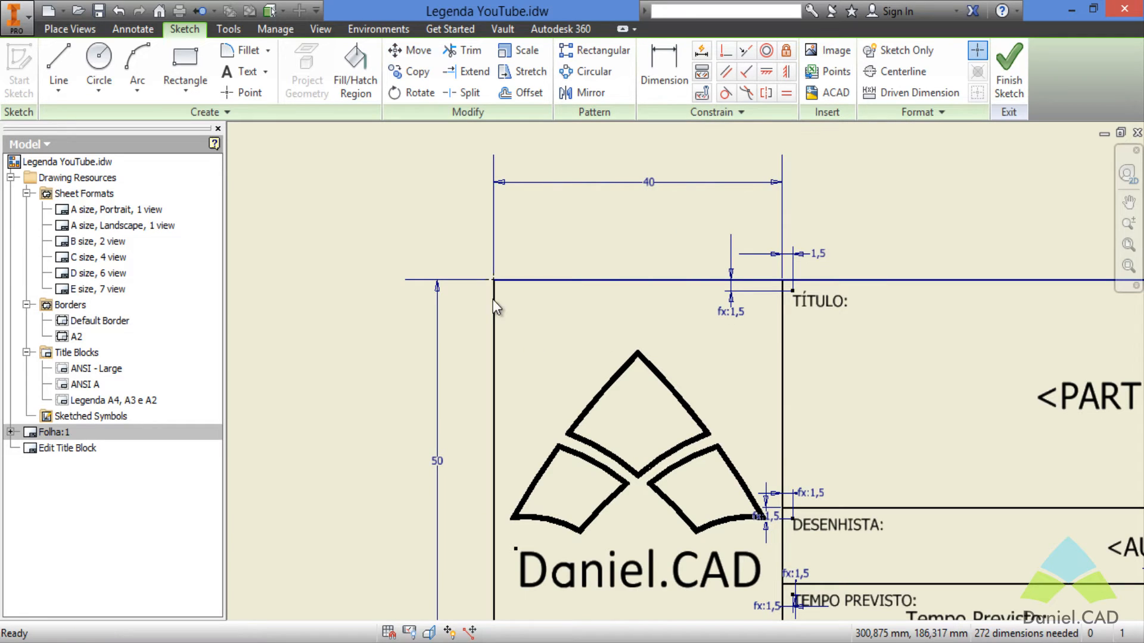
Delete the leftover sketch point at the upper-left corner of the logo cell.
{"action": "left_click_drag", "start_coordinate": [461, 246], "coordinate": [536, 316]}
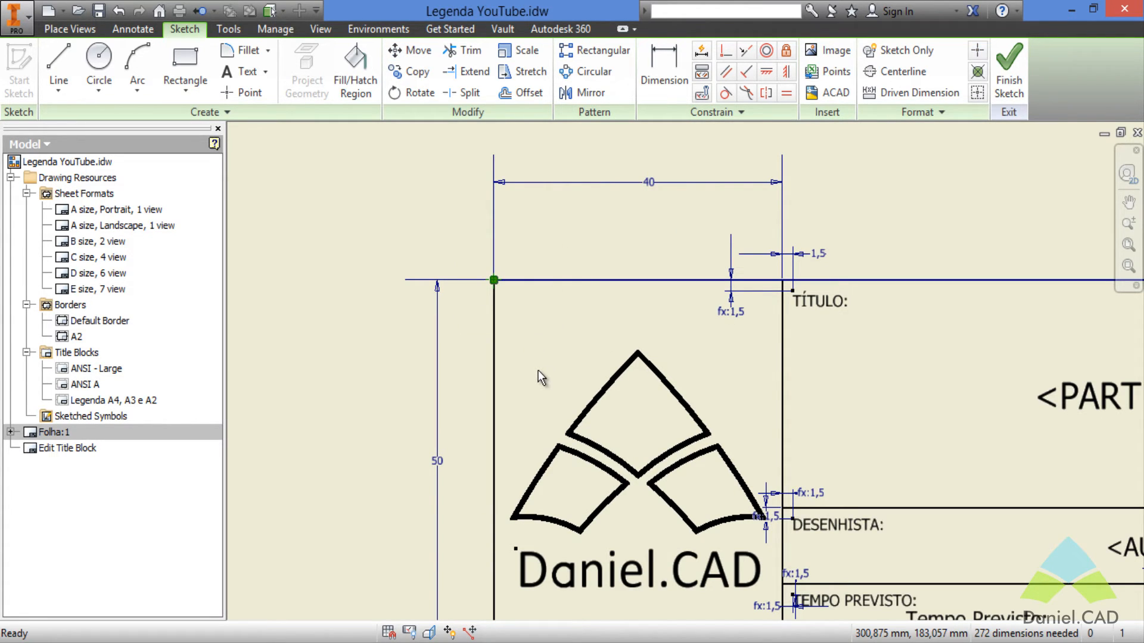
{"action": "key", "text": "Delete"}
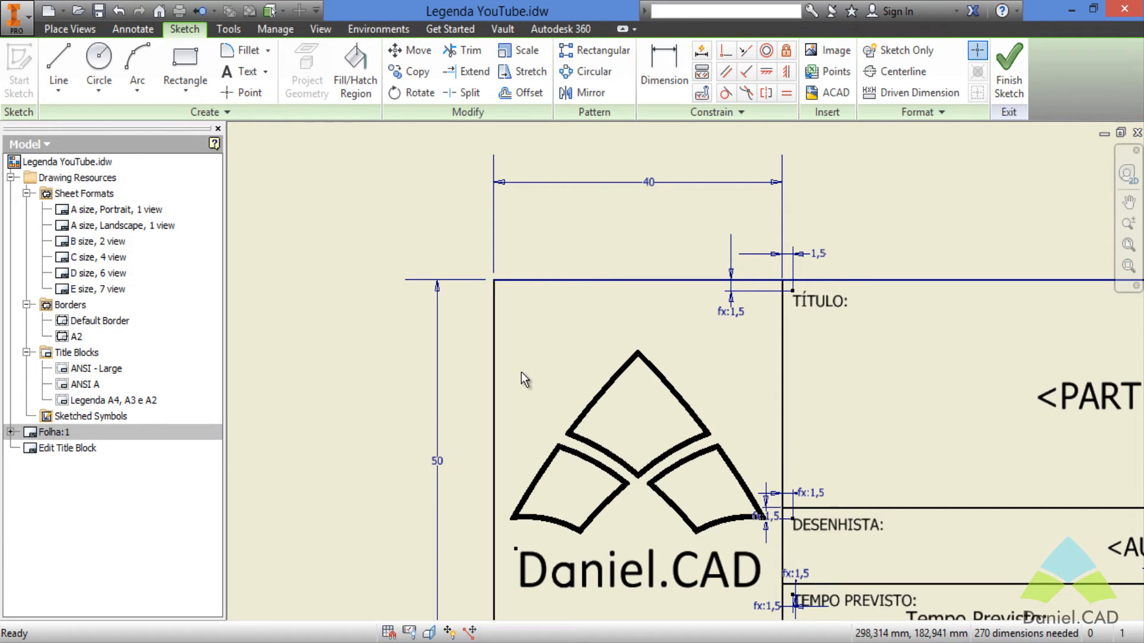
{"action": "mouse_move", "coordinate": [608, 409]}
{"action": "middle_mouse_down"}
{"action": "mouse_move", "coordinate": [553, 266]}
{"action": "mouse_move", "coordinate": [543, 294]}
{"action": "middle_mouse_up"}
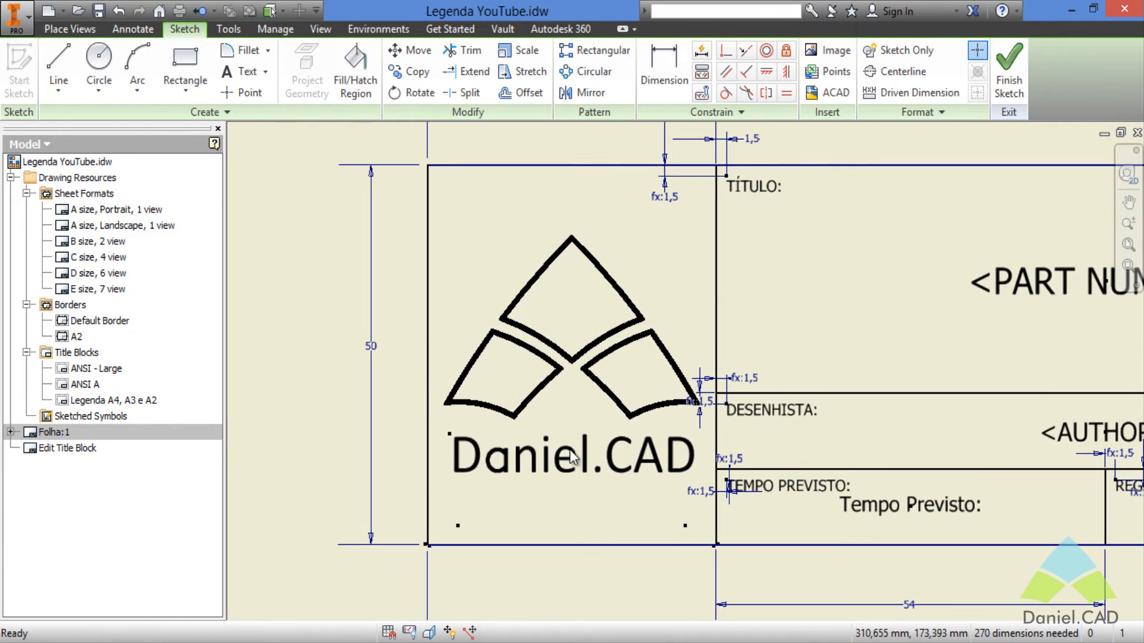
Finish the title block sketch and save the edits to Legenda A4, A3 e A2.
{"action": "left_click", "coordinate": [629, 466]}
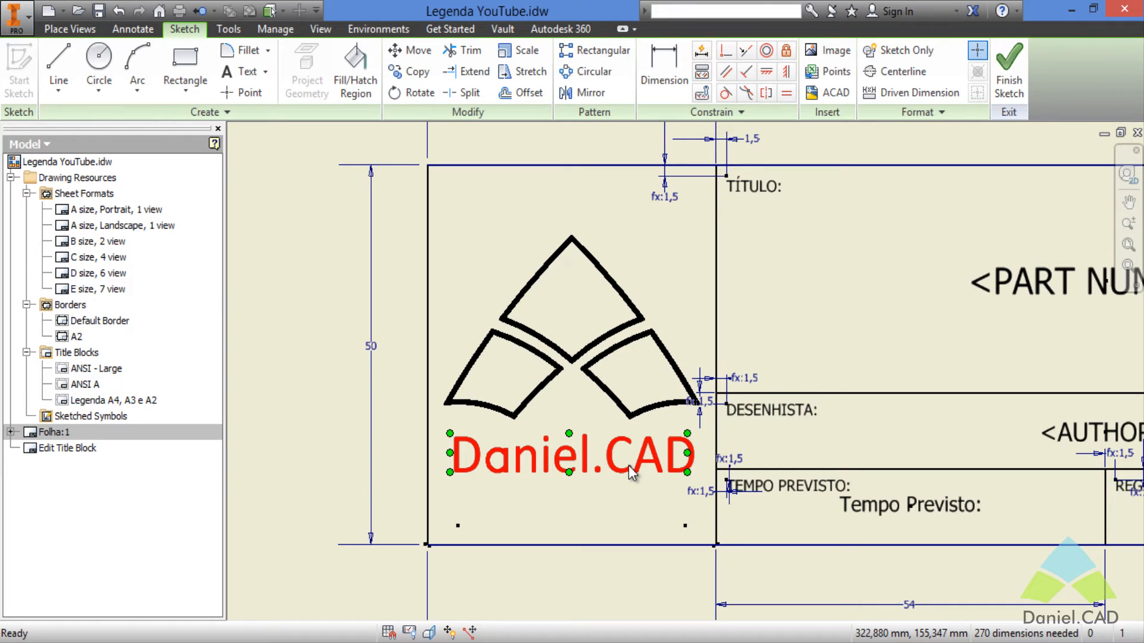
{"action": "scroll", "coordinate": [629, 466], "scroll_direction": "down", "scroll_amount": 3}
{"action": "left_click", "coordinate": [708, 508]}
{"action": "middle_click_drag", "start_coordinate": [708, 505], "coordinate": [678, 437]}
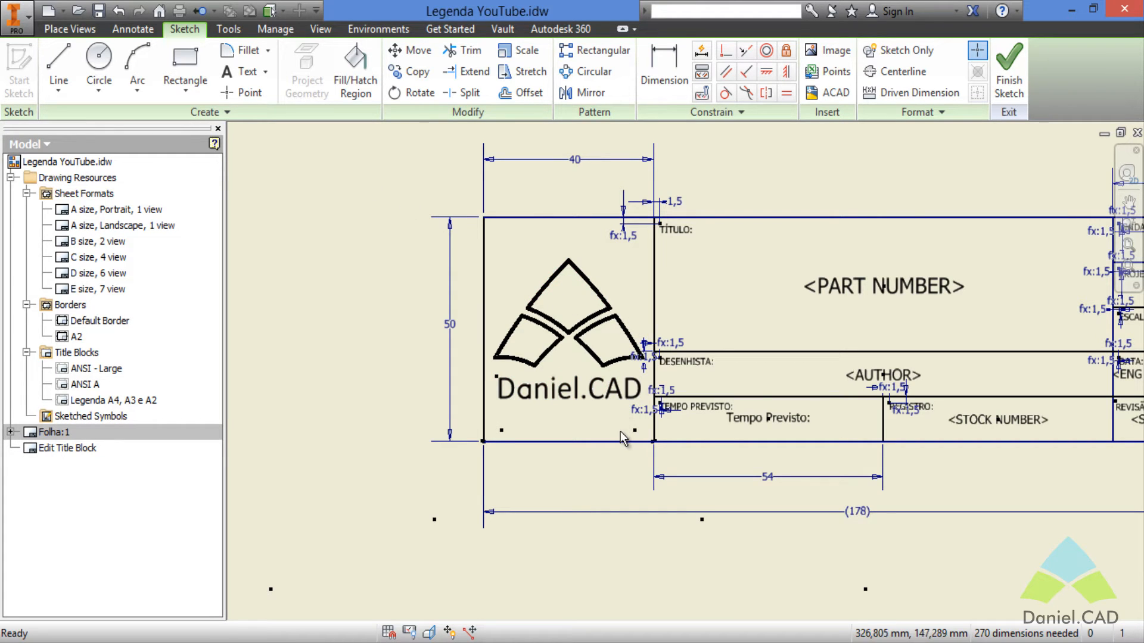
{"action": "mouse_move", "coordinate": [737, 384]}
{"action": "middle_mouse_down"}
{"action": "mouse_move", "coordinate": [704, 385]}
{"action": "mouse_move", "coordinate": [581, 449]}
{"action": "middle_mouse_up"}
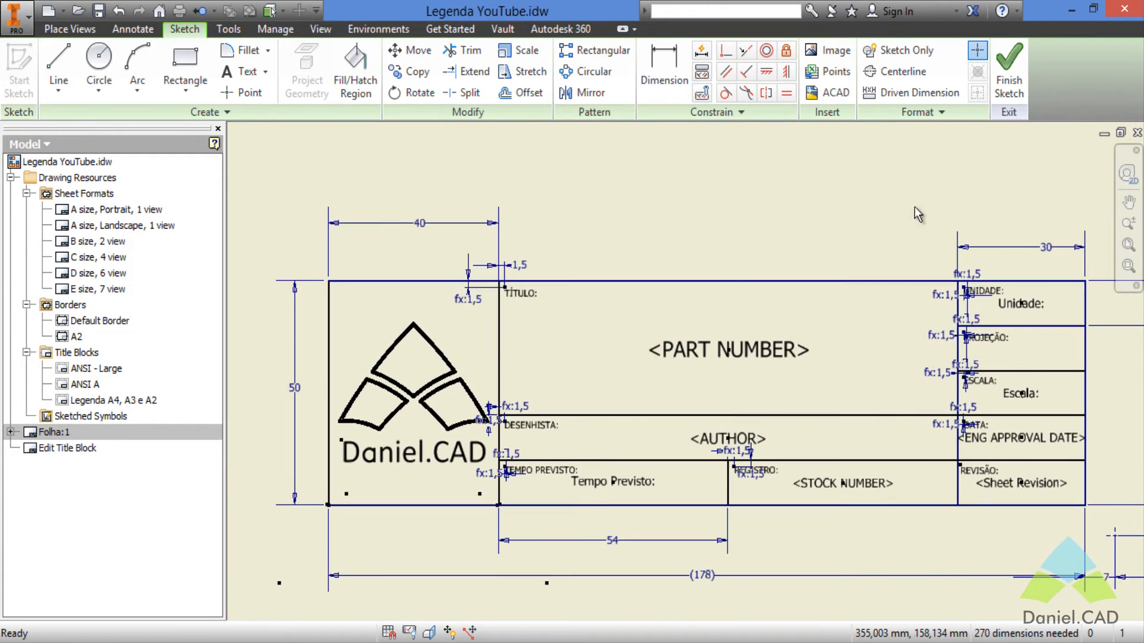
{"action": "left_click", "coordinate": [1009, 69]}
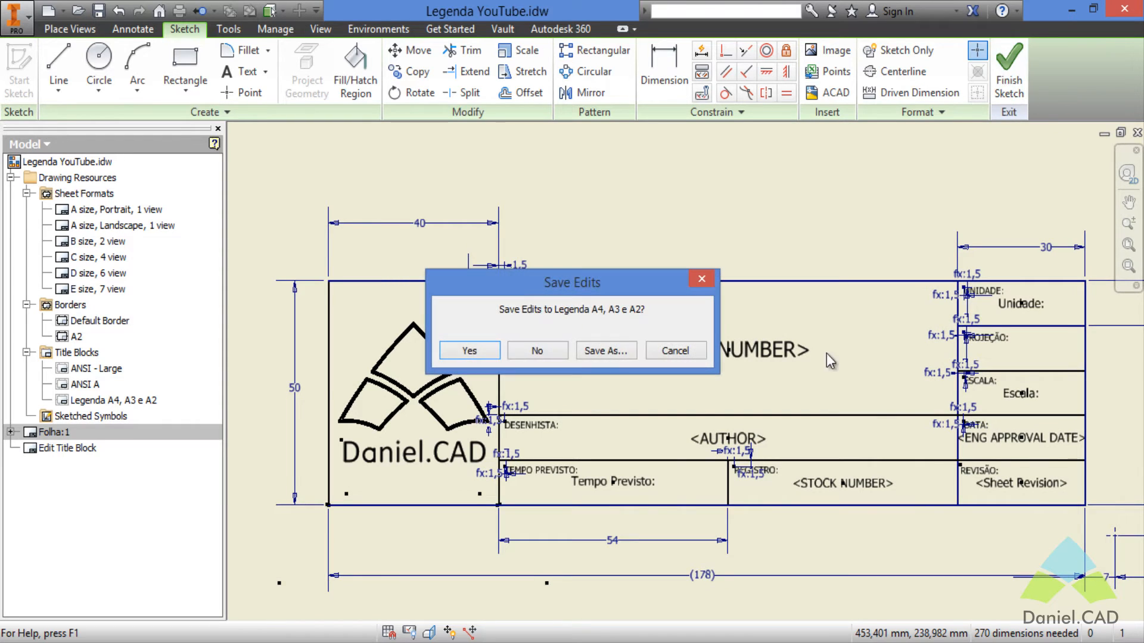
{"action": "left_click", "coordinate": [468, 351]}
Inspect the logo on the sheet, save the Legenda YouTube.idw drawing and close it.
{"action": "middle_click_drag", "start_coordinate": [398, 454], "coordinate": [483, 409]}
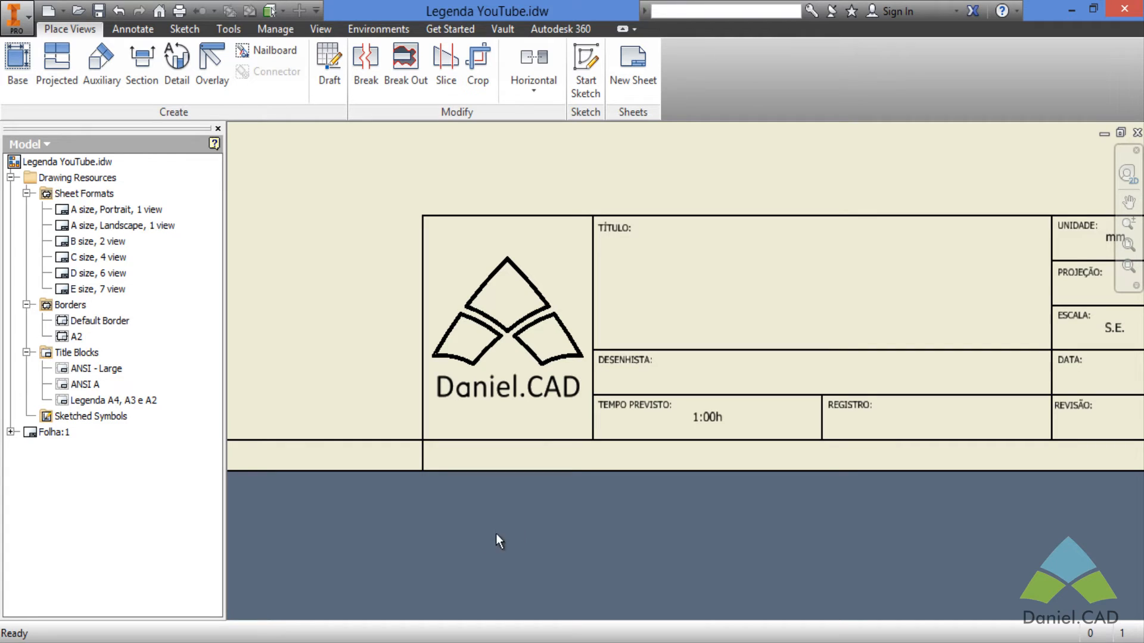
{"action": "scroll", "coordinate": [443, 365], "scroll_direction": "down", "scroll_amount": 3}
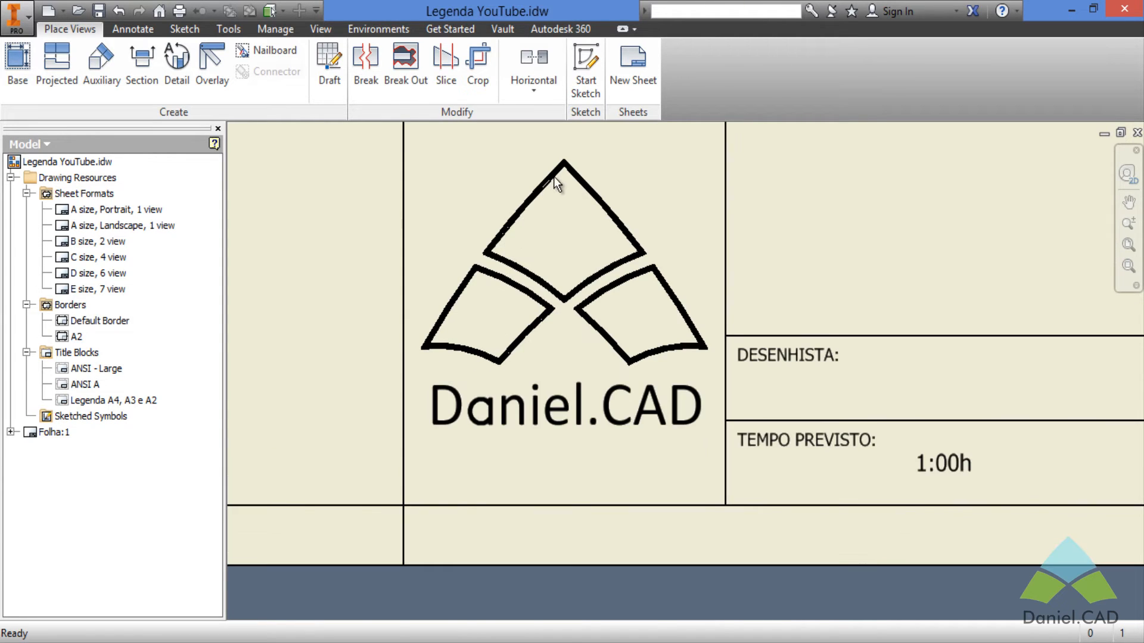
{"action": "scroll", "coordinate": [667, 302], "scroll_direction": "up", "scroll_amount": 2}
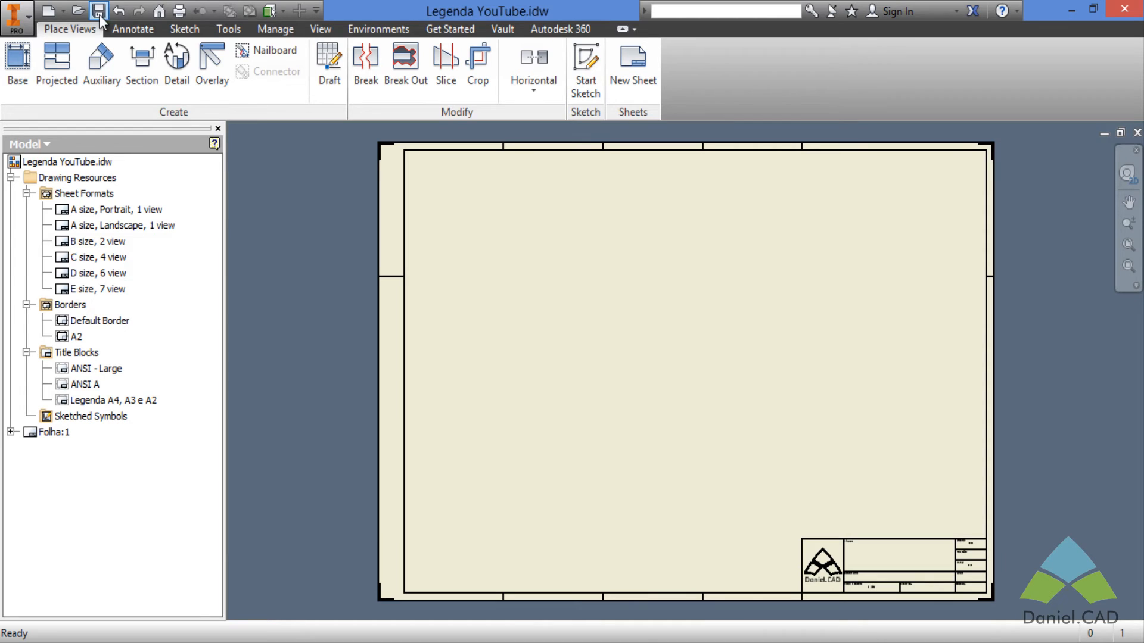
{"action": "left_click", "coordinate": [99, 12]}
{"action": "left_click", "coordinate": [1136, 133]}
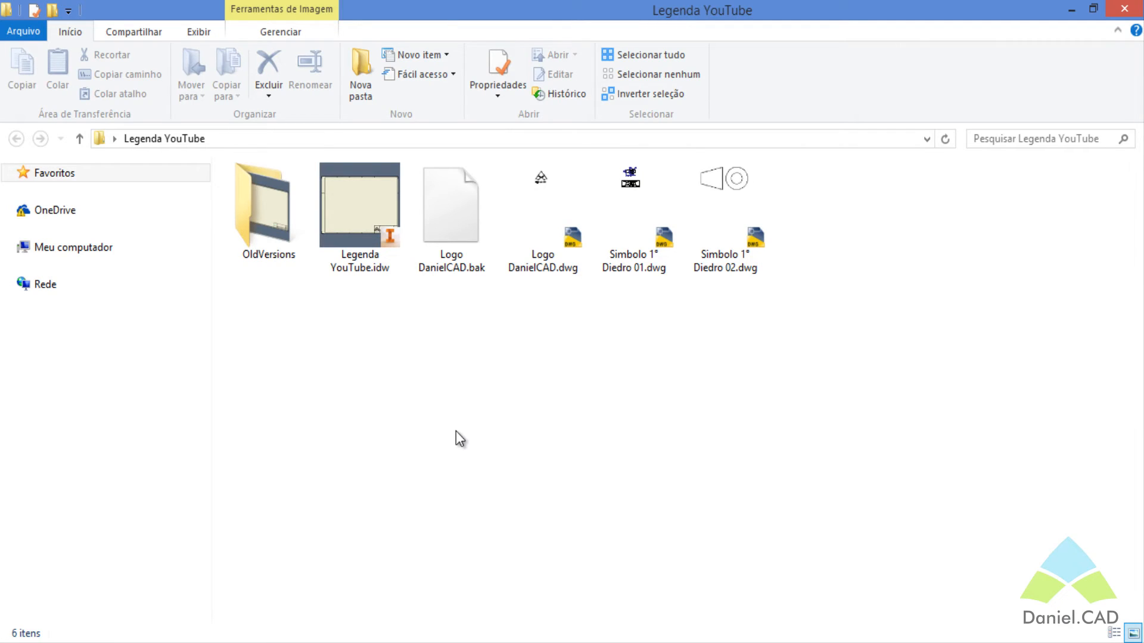
Rename the Logo DanielCAD.dwg file in the Legenda YouTube folder as Logo DanielCAD 2.dwg to test the link.
{"action": "left_click", "coordinate": [341, 227]}
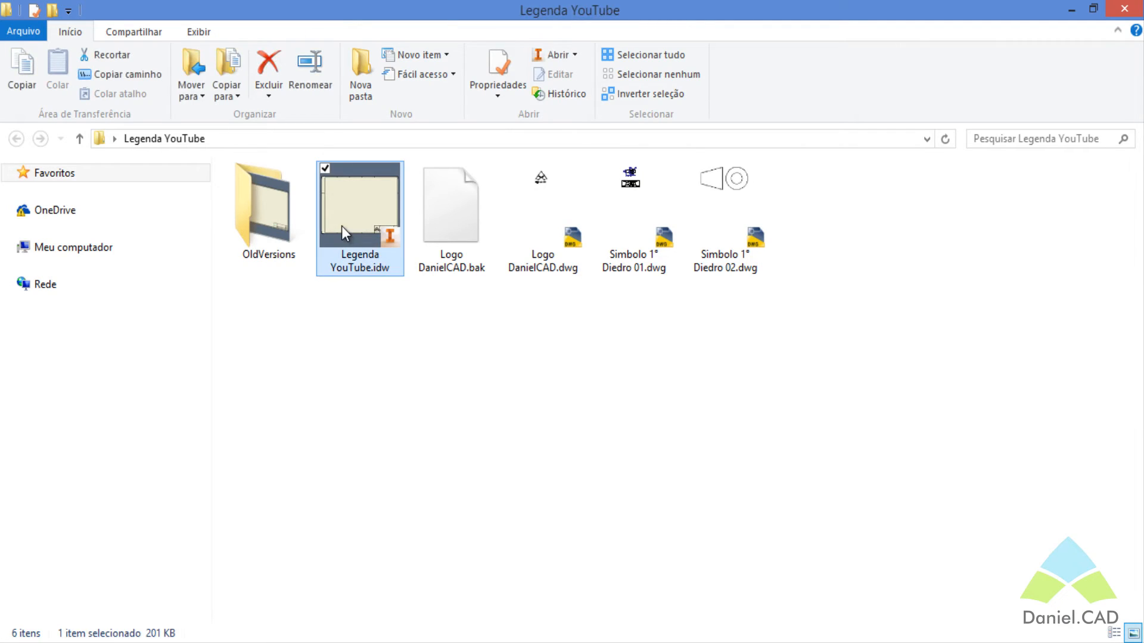
{"action": "left_click", "coordinate": [566, 232]}
{"action": "left_click", "coordinate": [545, 263]}
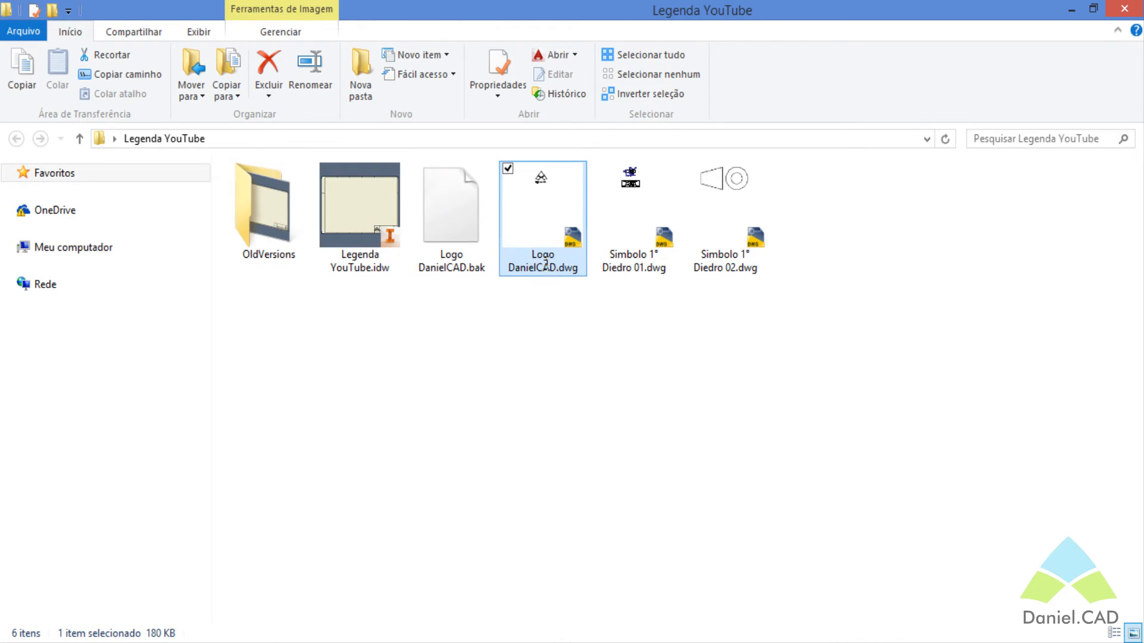
{"action": "key", "text": "Right"}
{"action": "type", "text": "2"}
{"action": "left_click", "coordinate": [565, 350]}
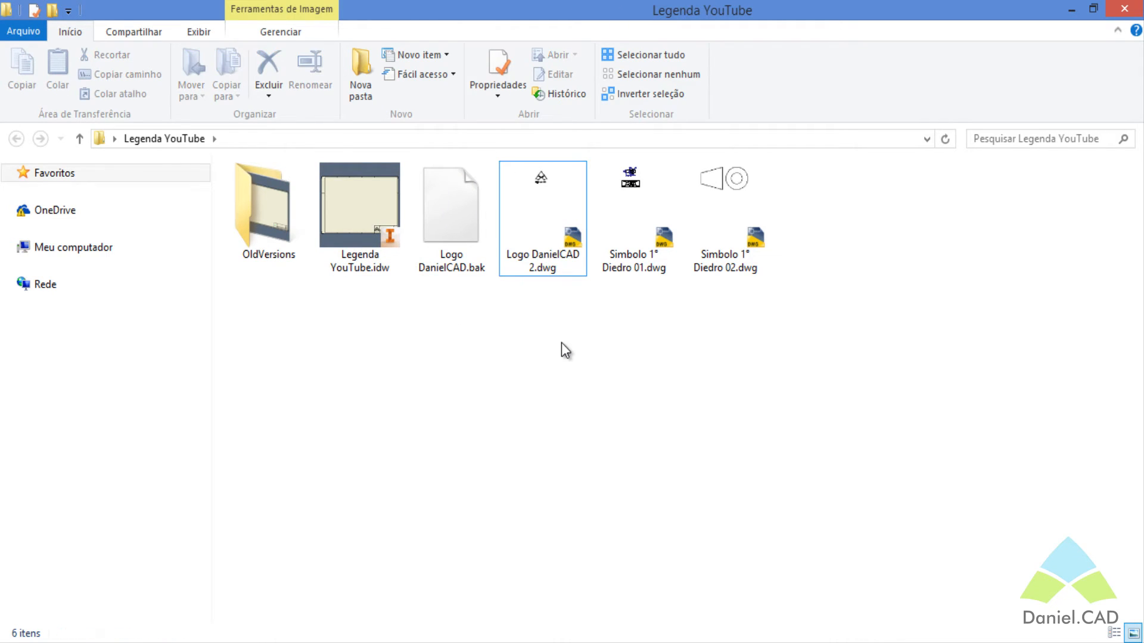
Reopen Legenda YouTube.idw in Inventor and inspect the logo in the title block.
{"action": "double_click", "coordinate": [386, 224]}
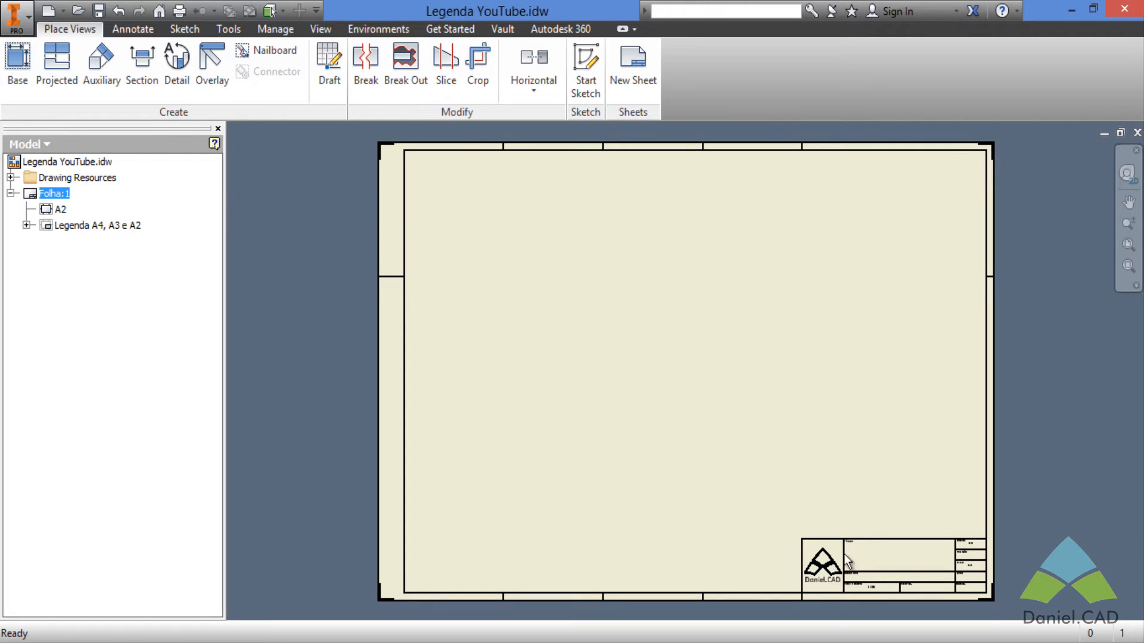
{"action": "middle_click_drag", "start_coordinate": [849, 563], "coordinate": [634, 385]}
{"action": "scroll", "coordinate": [646, 417], "scroll_direction": "up", "scroll_amount": 6}
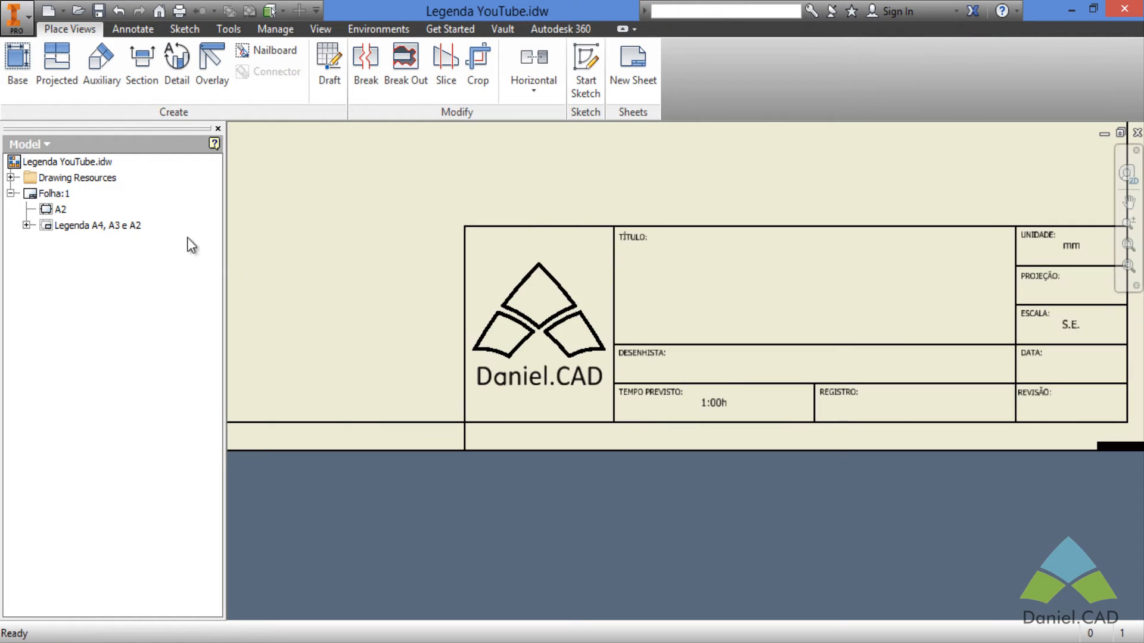
Open the Legenda A4, A3 e A2 title block definition for editing and examine its PROJEÇÃO cell.
{"action": "left_click", "coordinate": [10, 177]}
{"action": "left_click", "coordinate": [26, 194]}
{"action": "left_click", "coordinate": [26, 304]}
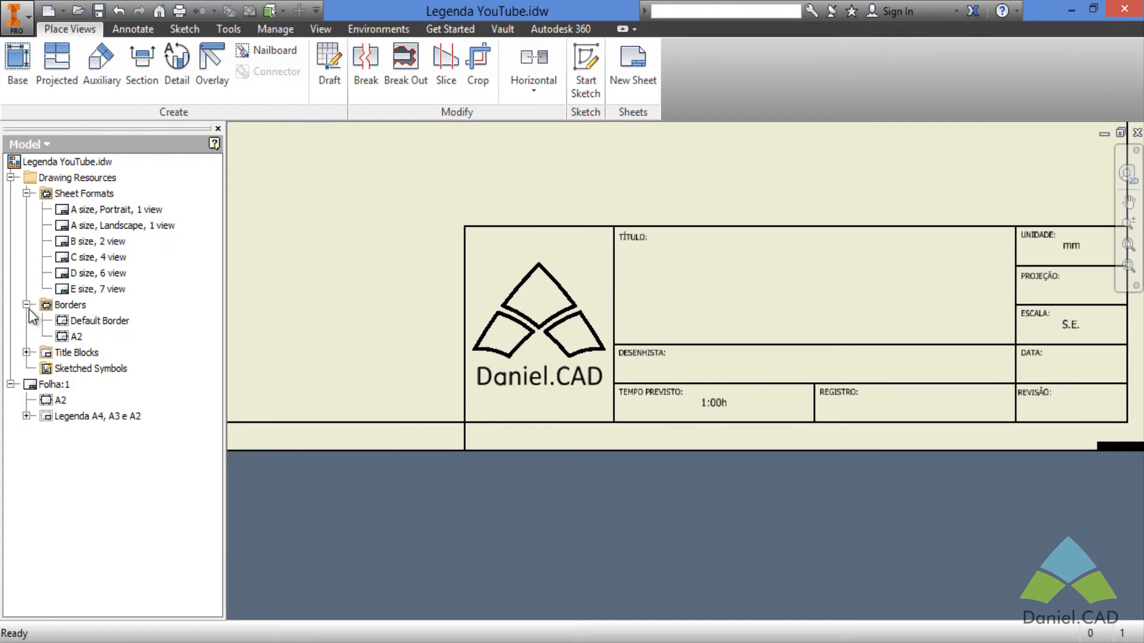
{"action": "left_click", "coordinate": [26, 352]}
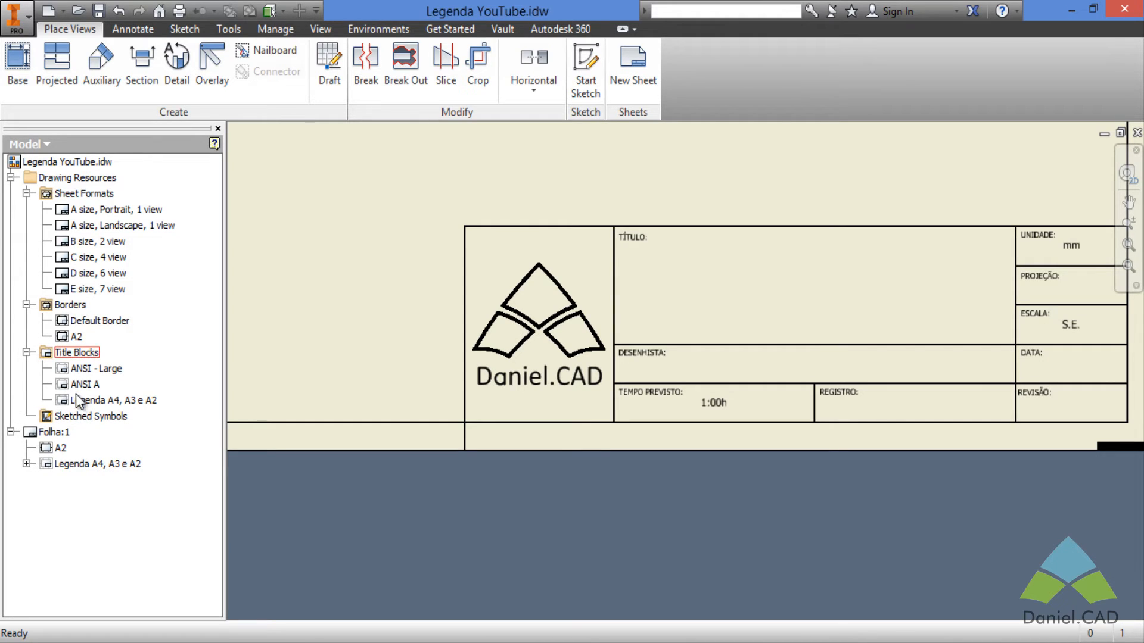
{"action": "double_click", "coordinate": [95, 403]}
{"action": "right_click", "coordinate": [95, 407]}
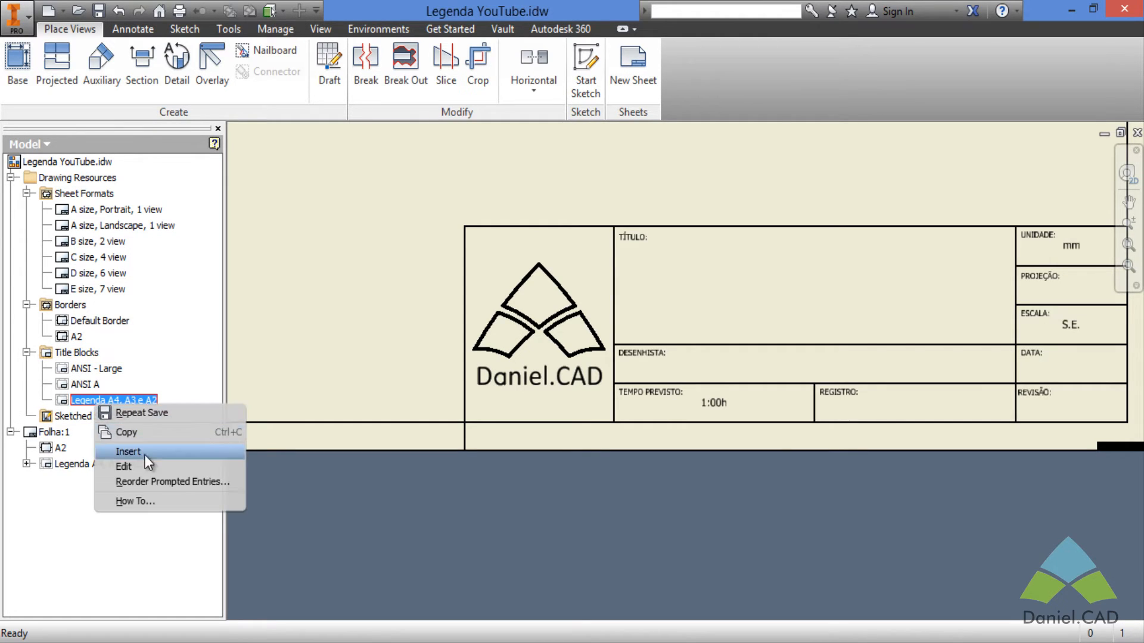
{"action": "left_click", "coordinate": [140, 469]}
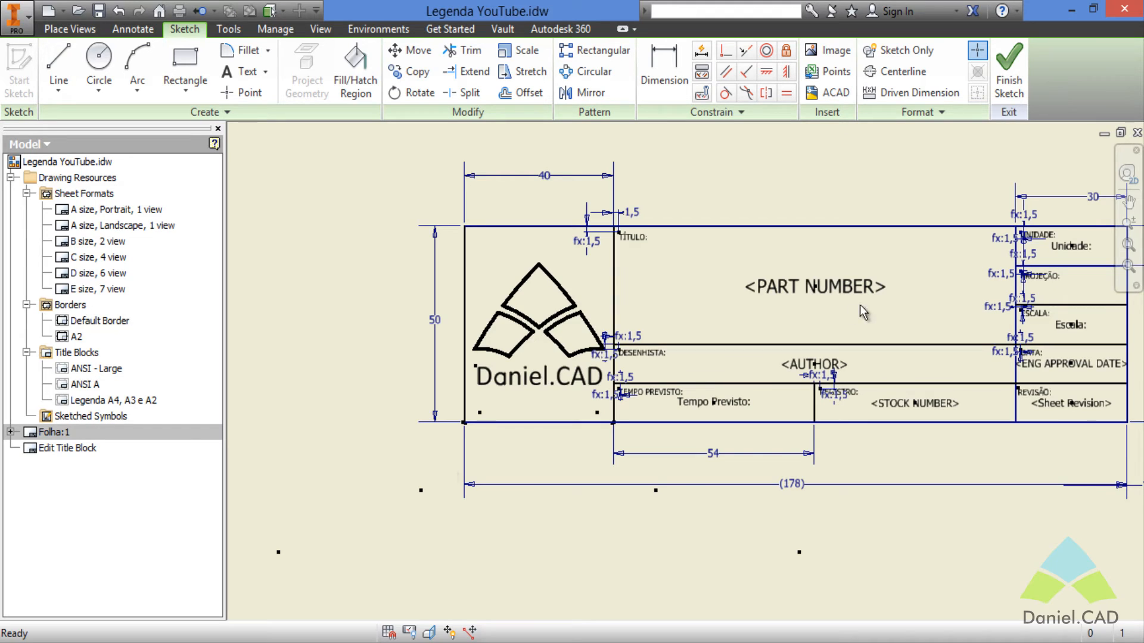
{"action": "middle_click_drag", "start_coordinate": [859, 304], "coordinate": [777, 328]}
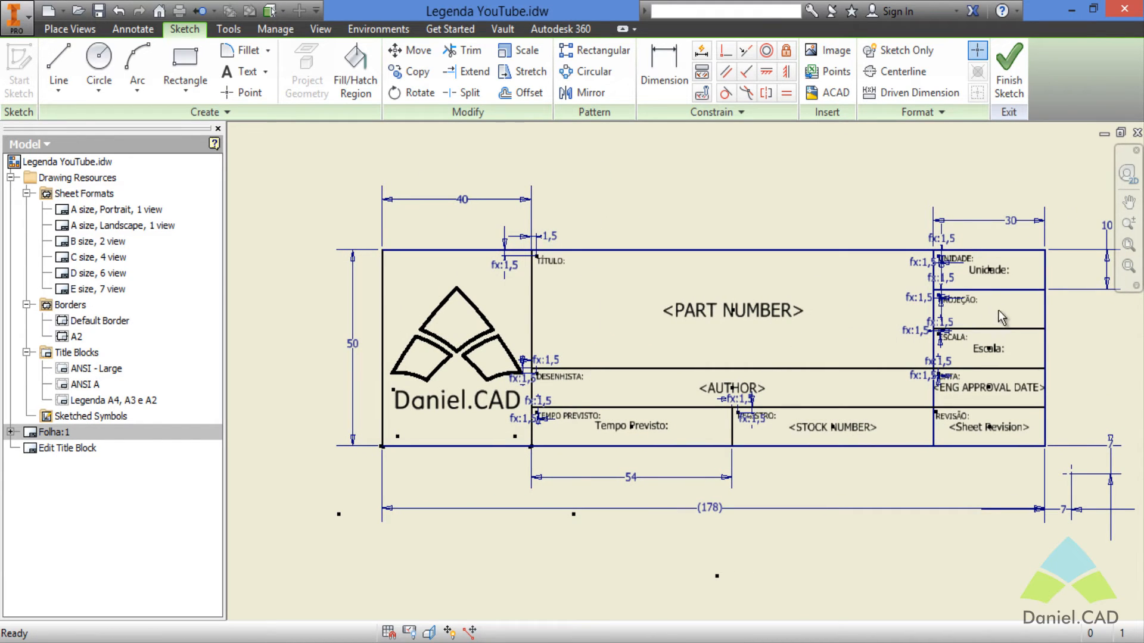
{"action": "scroll", "coordinate": [1010, 313], "scroll_direction": "up", "scroll_amount": 4}
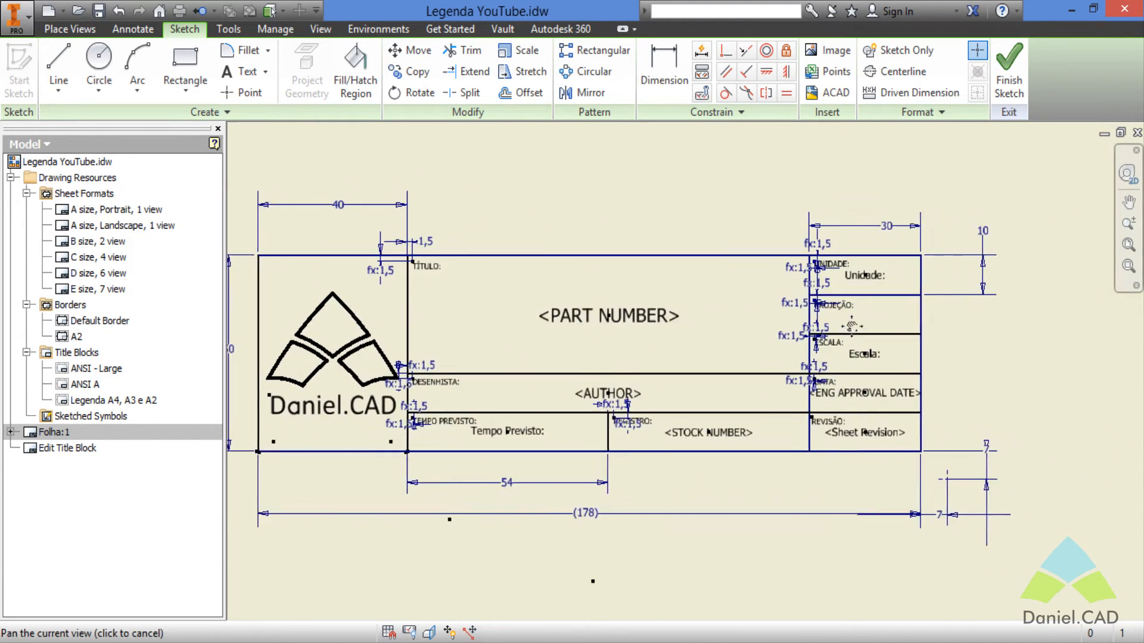
{"action": "middle_click_drag", "start_coordinate": [853, 319], "coordinate": [844, 335]}
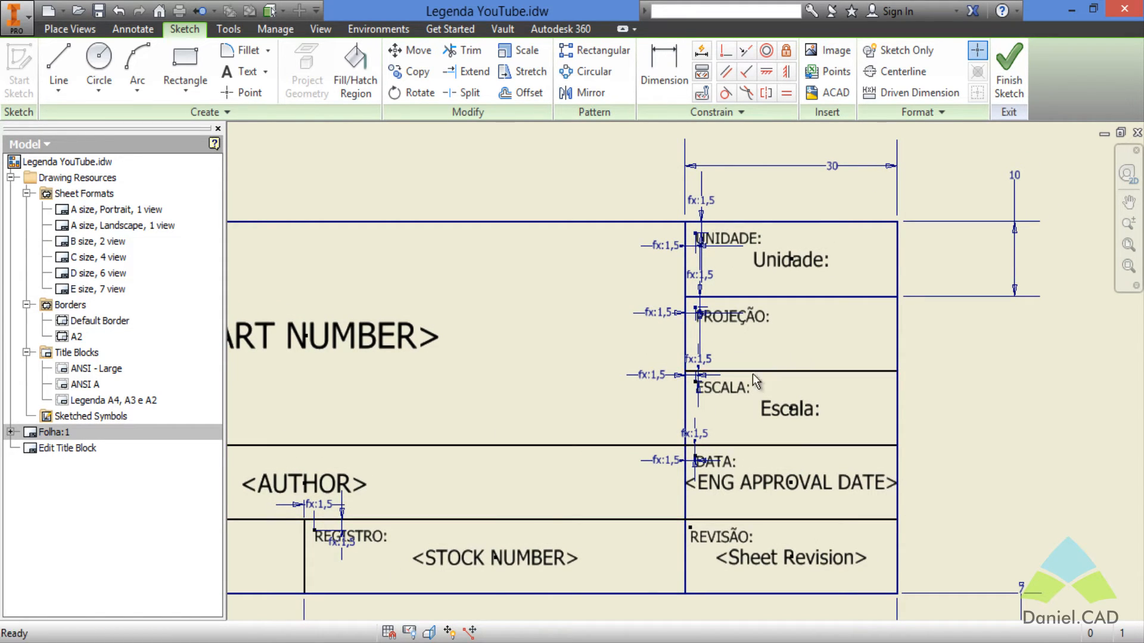
Switch to AutoCAD and bring up the Simbolo 1° Diedro 02 drawing of the projection symbol.
{"action": "mouse_move", "coordinate": [360, 636]}
{"action": "left_click", "coordinate": [387, 607]}
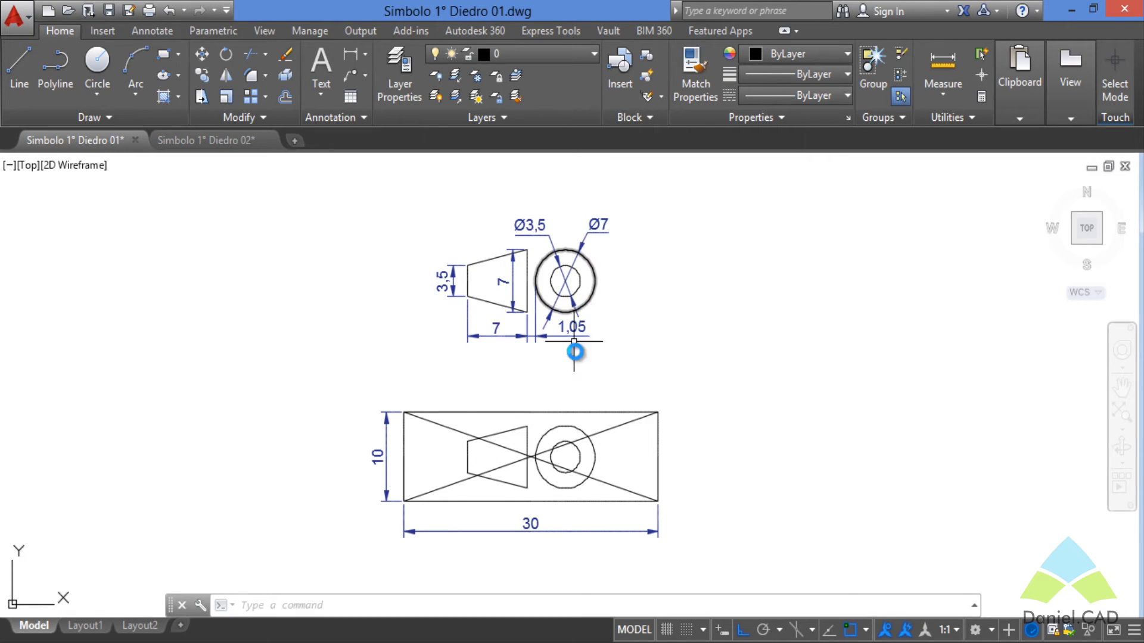
{"action": "left_click", "coordinate": [226, 141]}
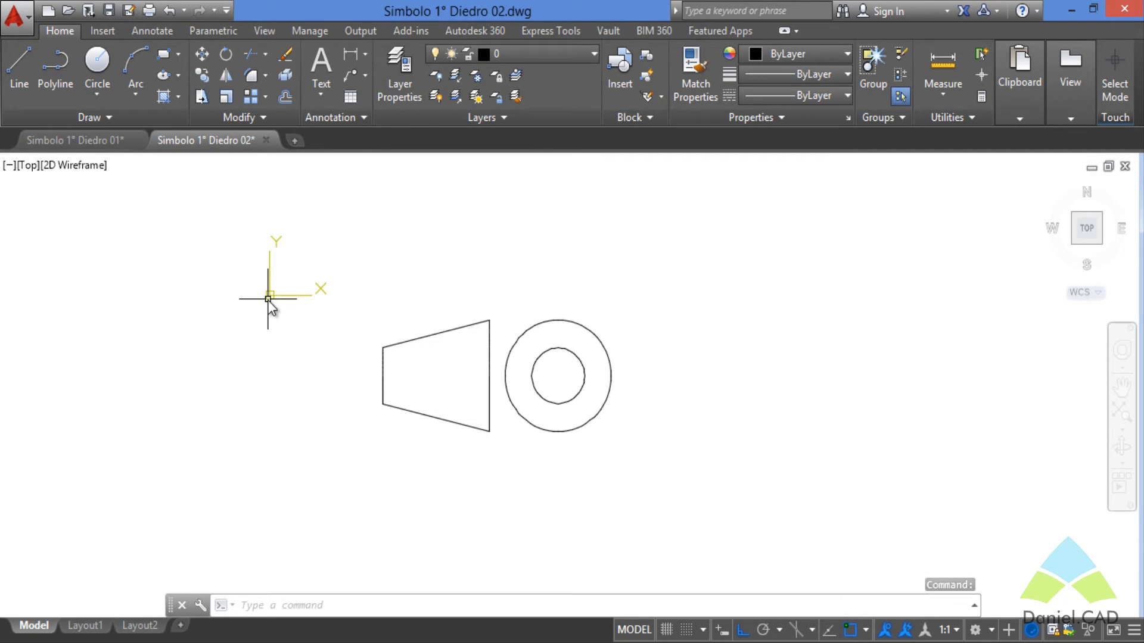
Draw a rectangle of lines 30 wide and 10 high from the origin 0,0, extending downward around the projection symbol.
{"action": "type", "text": "l"}
{"action": "key", "text": "Return"}
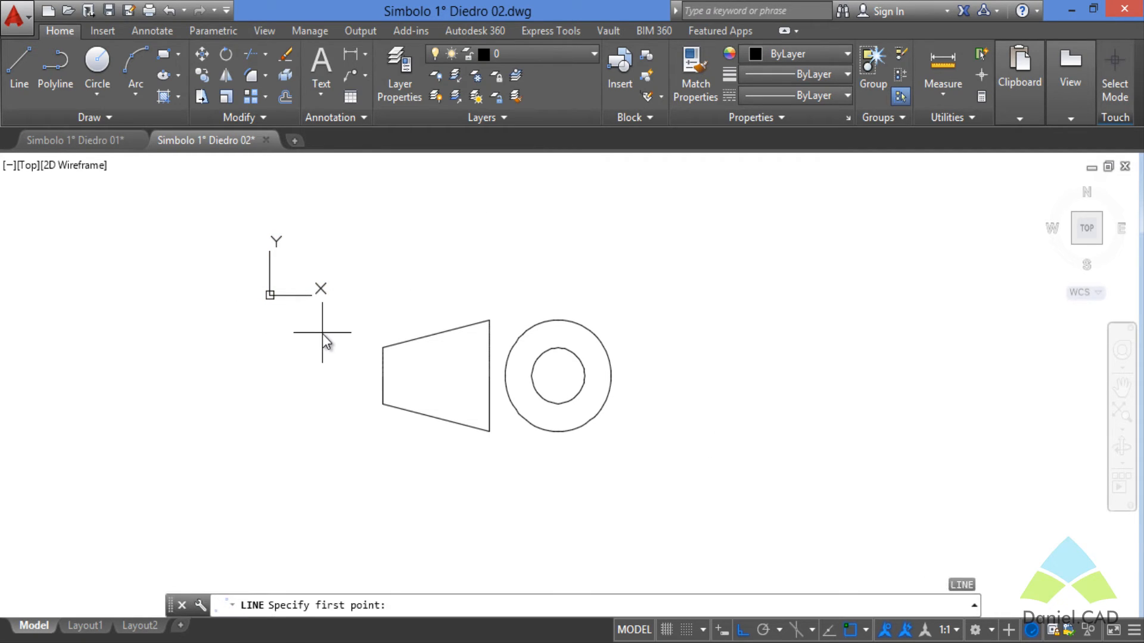
{"action": "type", "text": "0,0"}
{"action": "key", "text": "Return"}
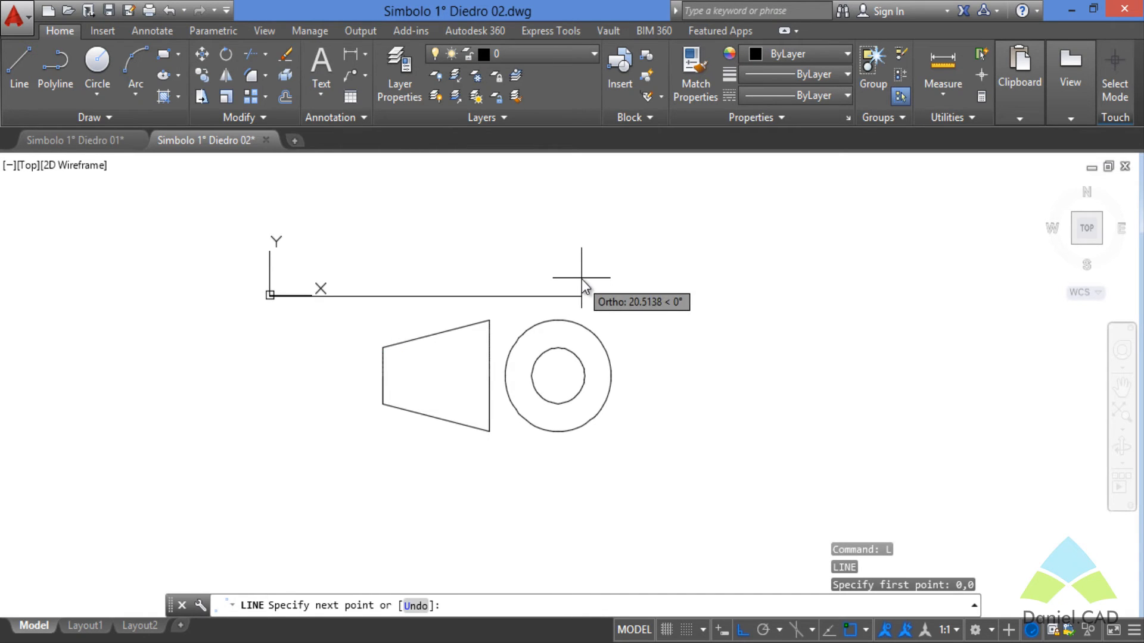
{"action": "type", "text": "30"}
{"action": "key", "text": "Return"}
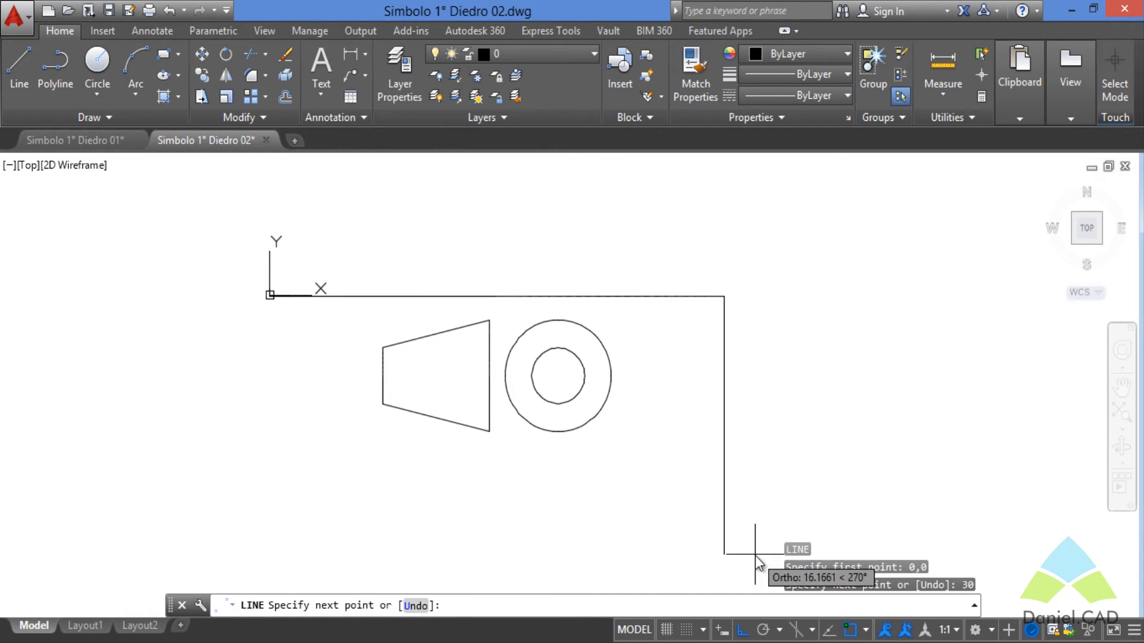
{"action": "type", "text": "10"}
{"action": "key", "text": "Return"}
{"action": "type", "text": "30"}
{"action": "key", "text": "Return"}
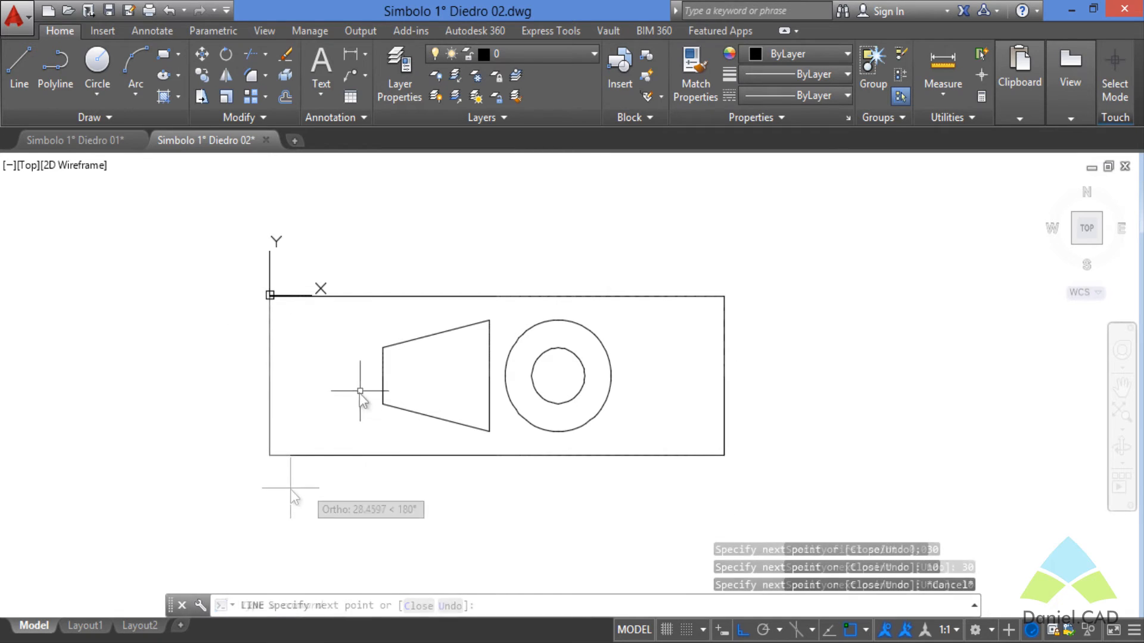
{"action": "type", "text": "10"}
{"action": "key", "text": "Return"}
{"action": "key", "text": "Escape"}
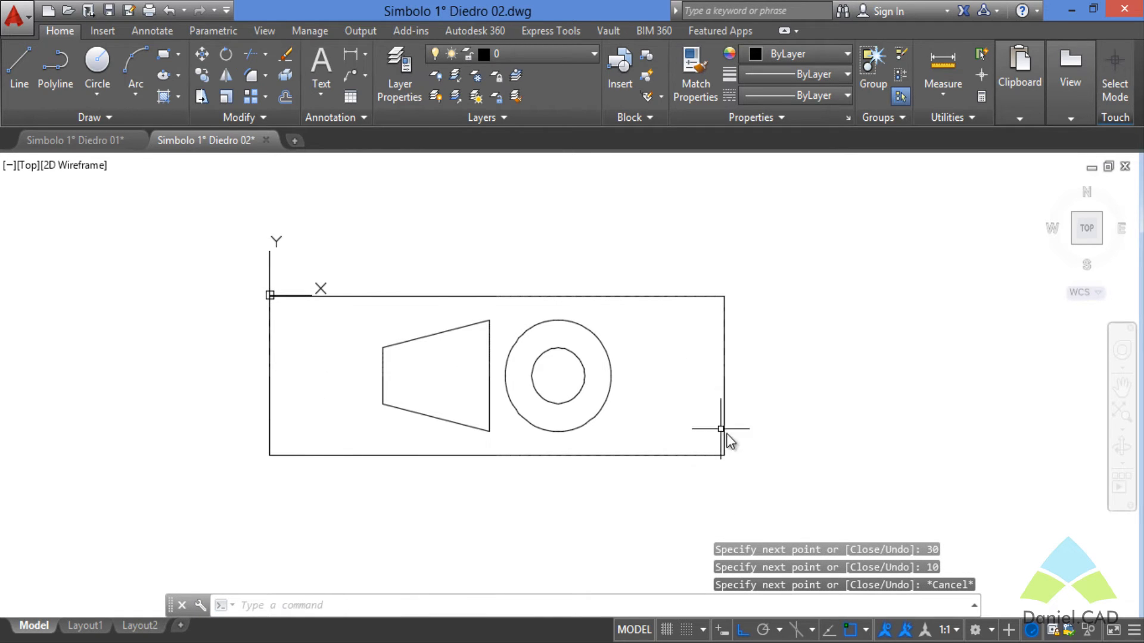
Erase the four lines of the rectangle around the projection symbol.
{"action": "left_click", "coordinate": [742, 462]}
{"action": "left_click", "coordinate": [710, 284]}
{"action": "left_click", "coordinate": [310, 375]}
{"action": "left_click", "coordinate": [148, 402]}
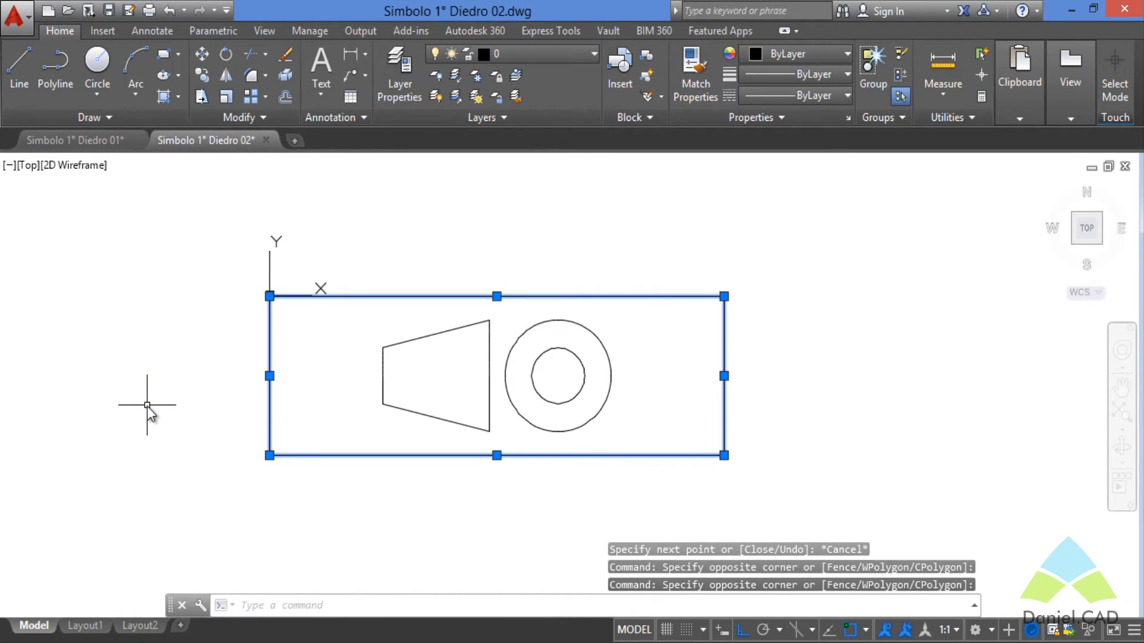
{"action": "key", "text": "Delete"}
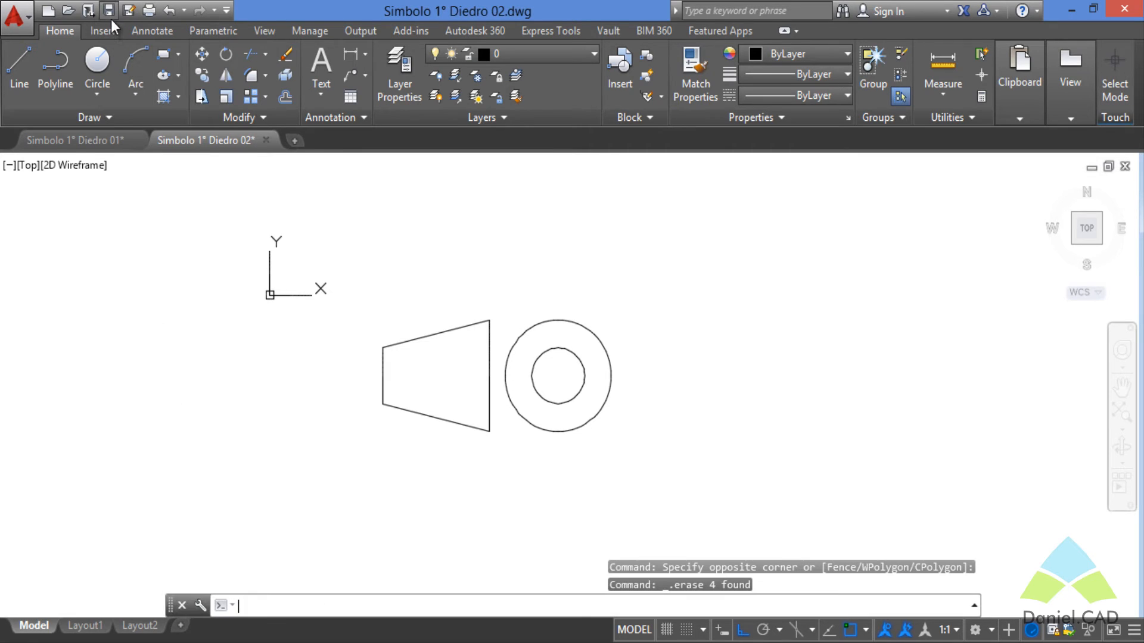
Save the Simbolo 1° Diedro 02 drawing and close it.
{"action": "key", "text": "ctrl+s"}
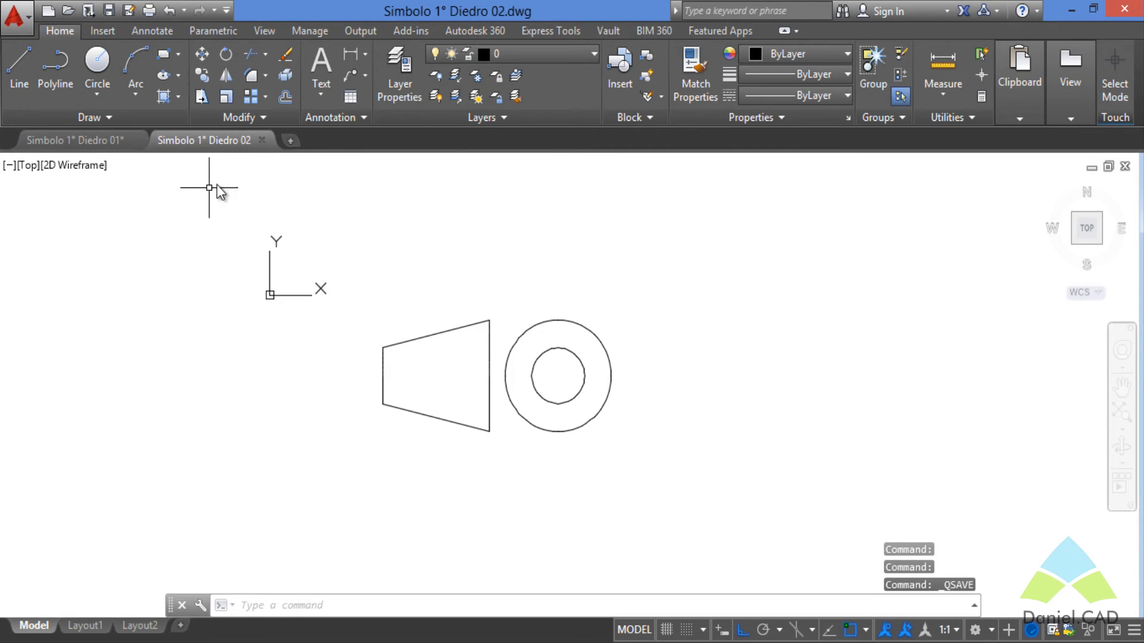
{"action": "left_click", "coordinate": [263, 140]}
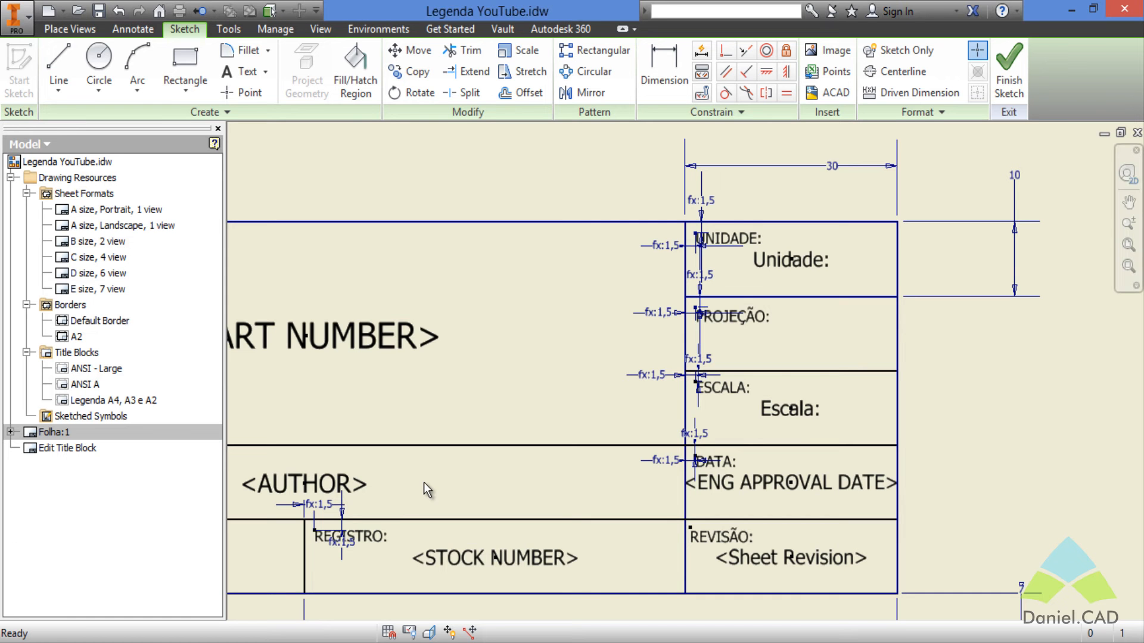
Switch to Inventor and import Simbolo 1° Diedro 02.dwg into the title block sketch, using layer 0 and the detected millimetre units.
{"action": "left_click", "coordinate": [814, 97]}
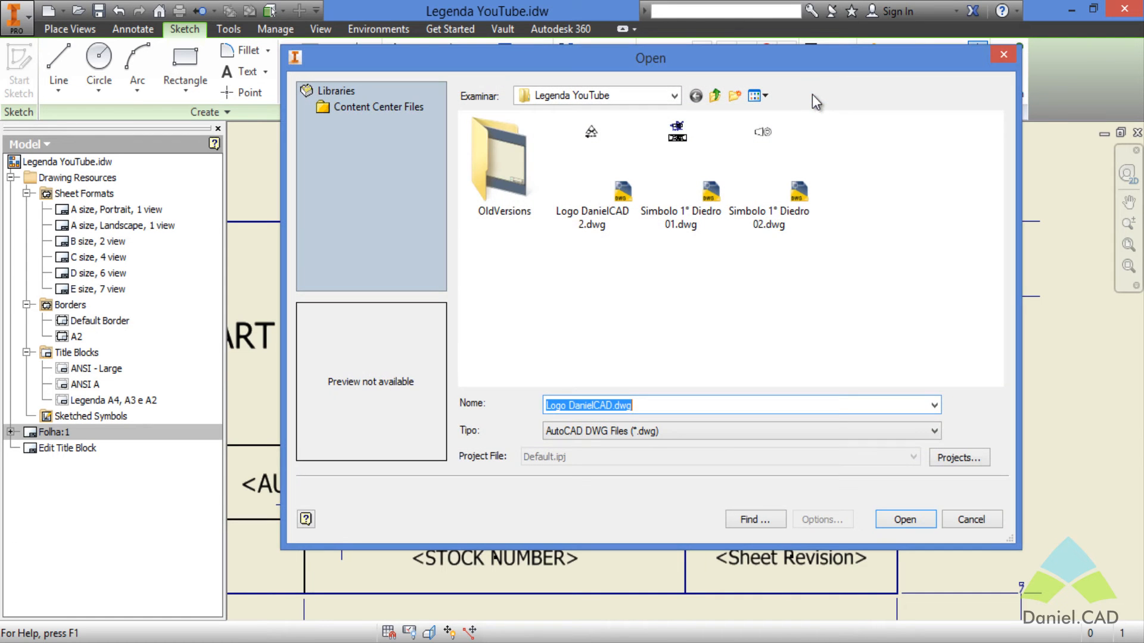
{"action": "left_click", "coordinate": [777, 224]}
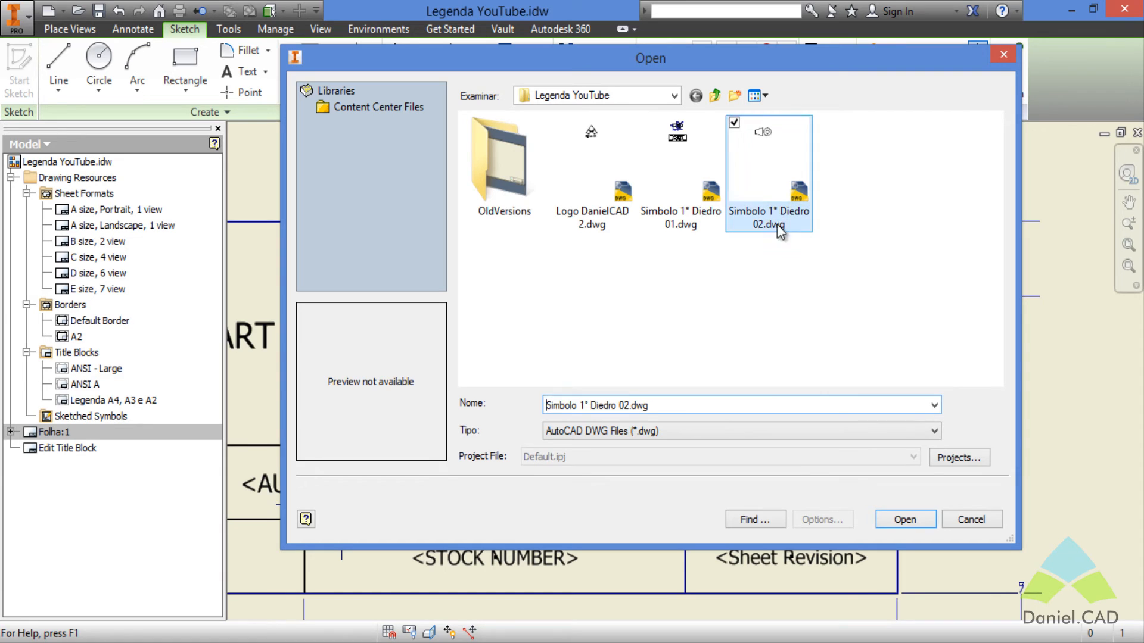
{"action": "left_click", "coordinate": [896, 521]}
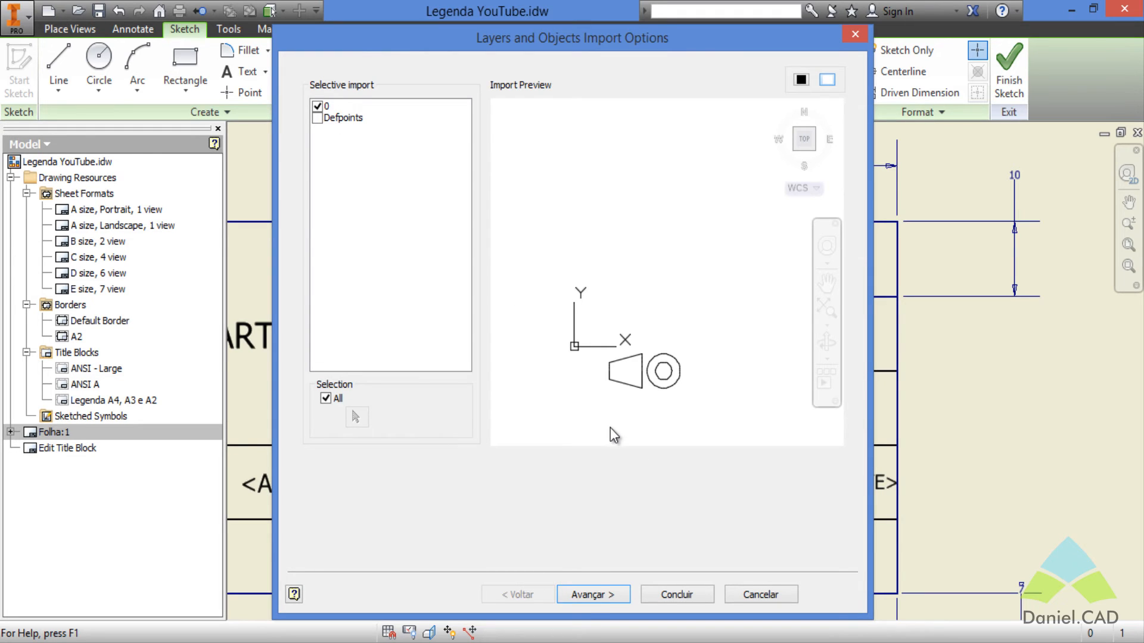
{"action": "left_click", "coordinate": [579, 594]}
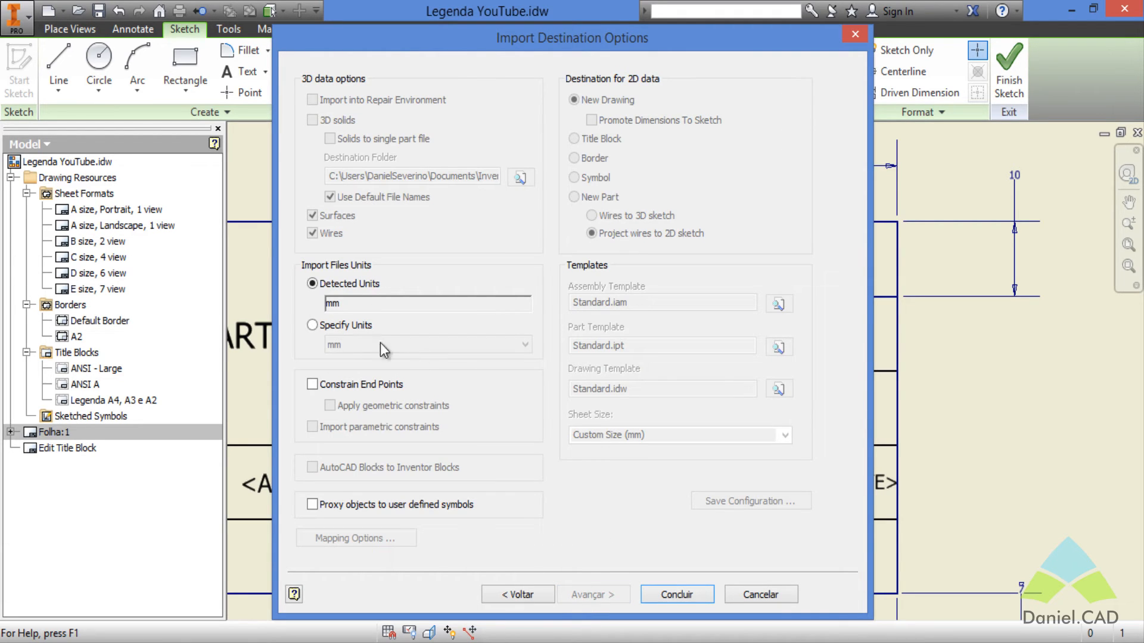
{"action": "left_click", "coordinate": [670, 594]}
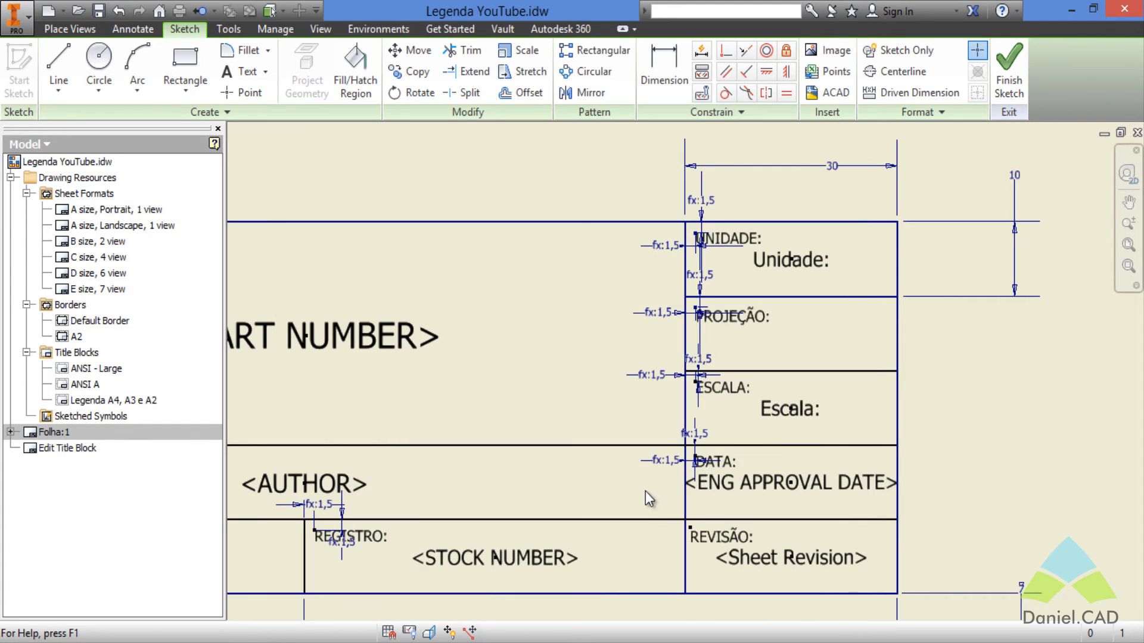
Place a sketch point at the sheet's lower-left corner, beside the imported projection symbol.
{"action": "scroll", "coordinate": [252, 607], "scroll_direction": "up", "scroll_amount": 3}
{"action": "middle_click_drag", "start_coordinate": [292, 547], "coordinate": [455, 492]}
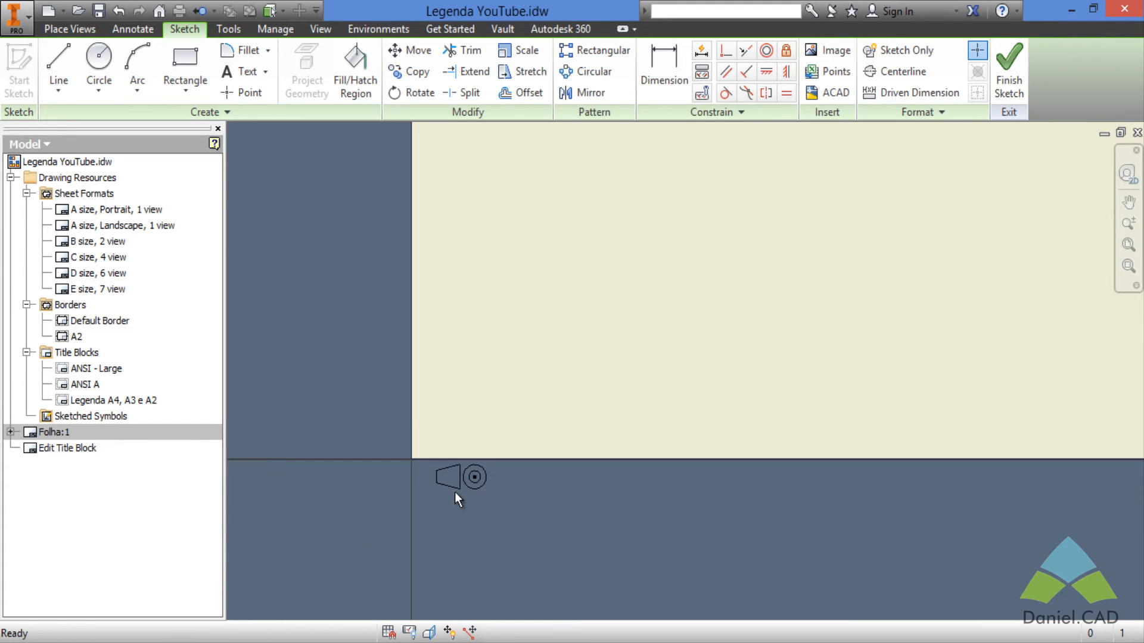
{"action": "scroll", "coordinate": [455, 492], "scroll_direction": "up", "scroll_amount": 3}
{"action": "scroll", "coordinate": [455, 492], "scroll_direction": "up", "scroll_amount": 2}
{"action": "scroll", "coordinate": [508, 460], "scroll_direction": "up", "scroll_amount": 2}
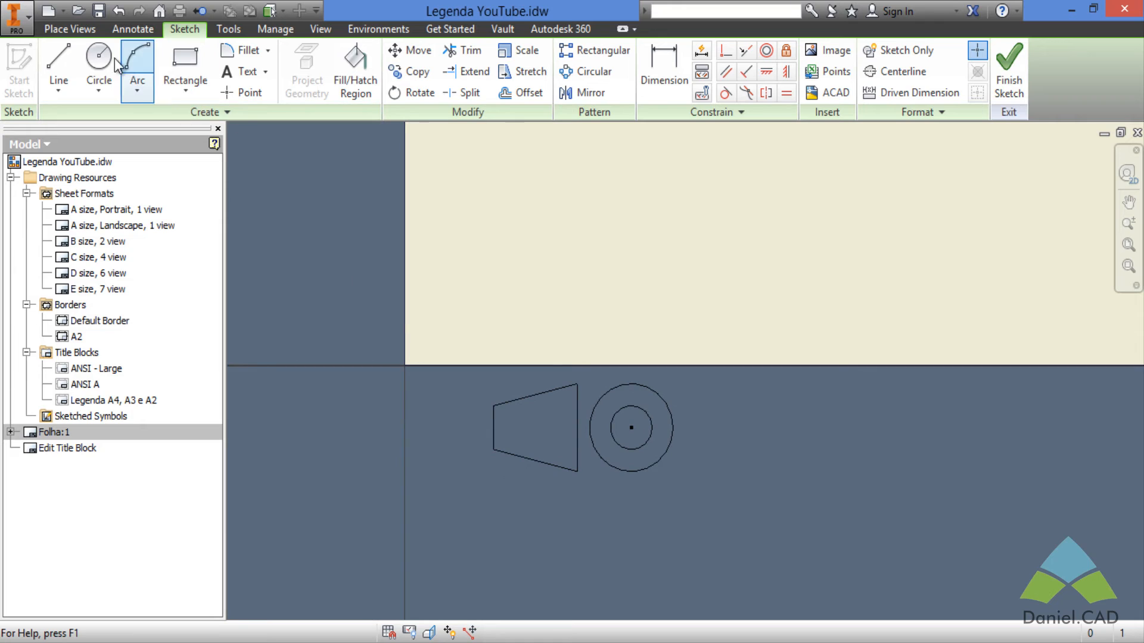
{"action": "left_click", "coordinate": [229, 93]}
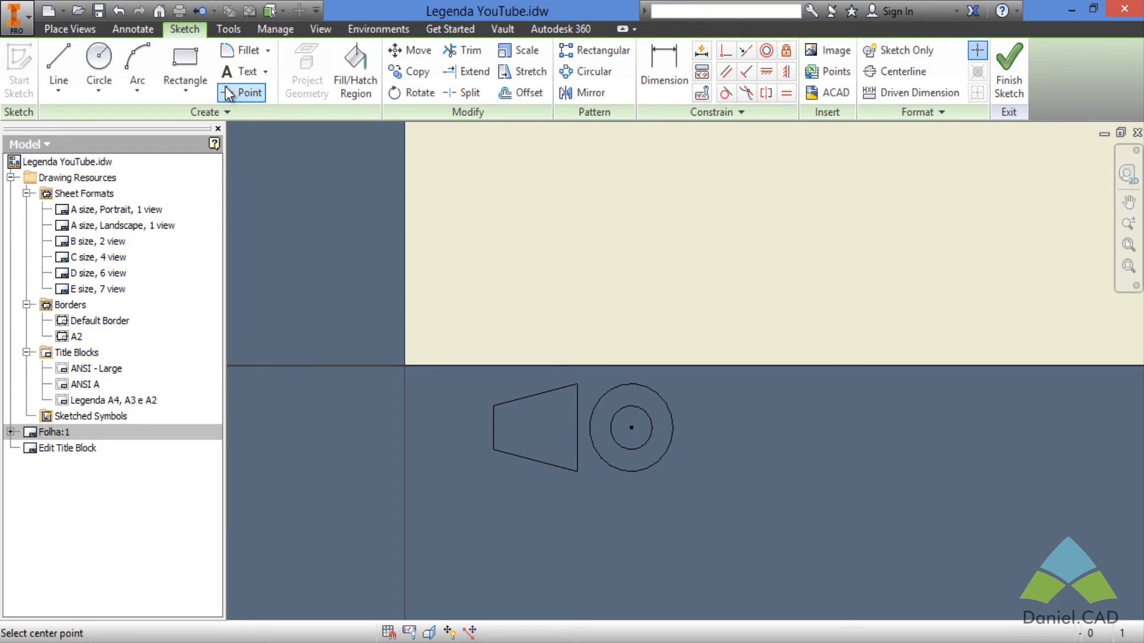
{"action": "left_click", "coordinate": [405, 365]}
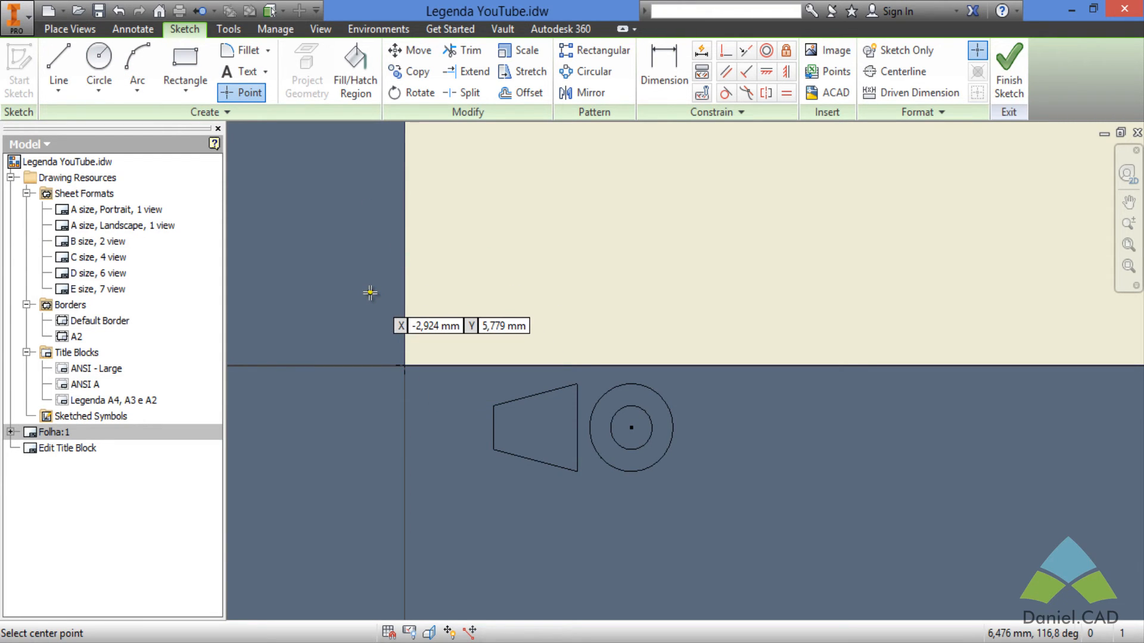
{"action": "key", "text": "Escape"}
Move the projection symbol and its reference point from the sheet corner to the upper-left corner of the PROJEÇÃO cell.
{"action": "left_click_drag", "start_coordinate": [359, 305], "coordinate": [744, 496]}
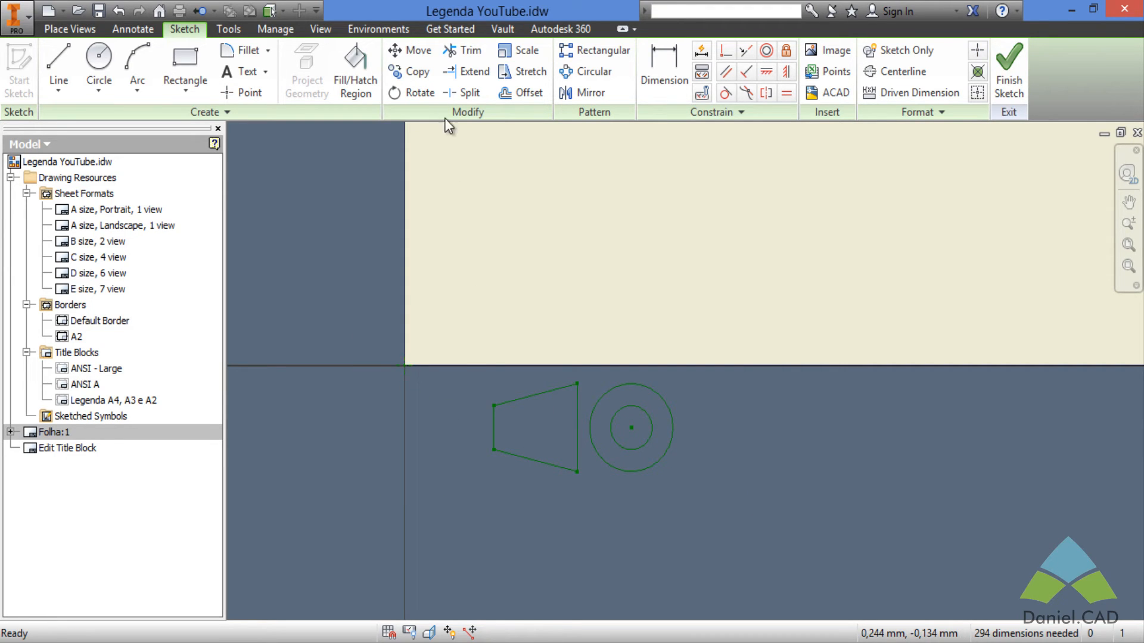
{"action": "left_click", "coordinate": [410, 50]}
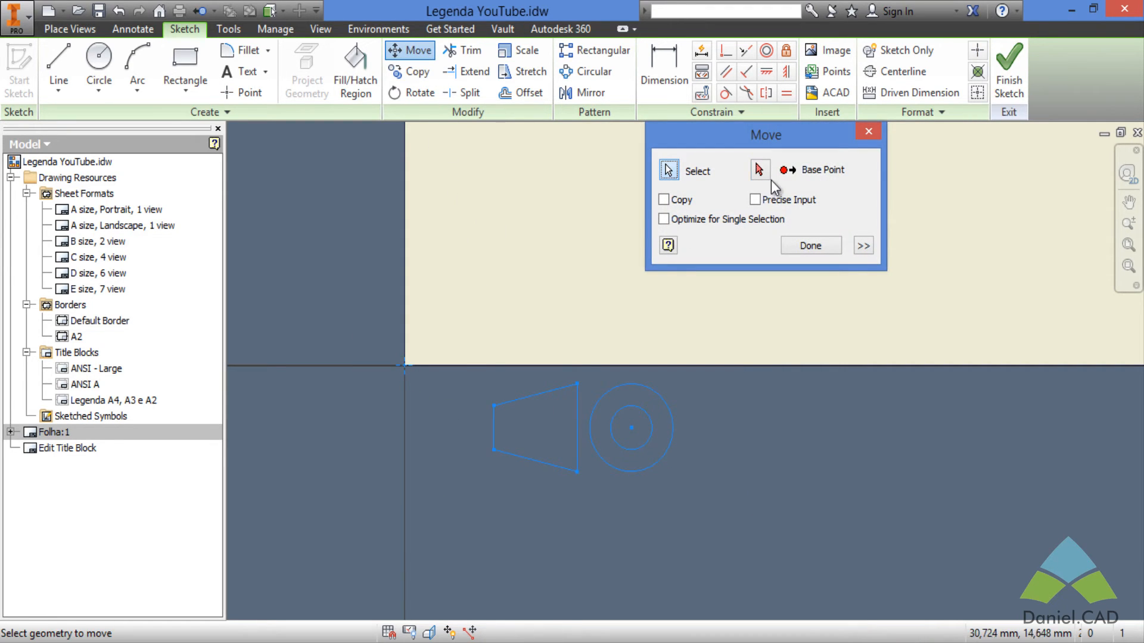
{"action": "left_click", "coordinate": [758, 170]}
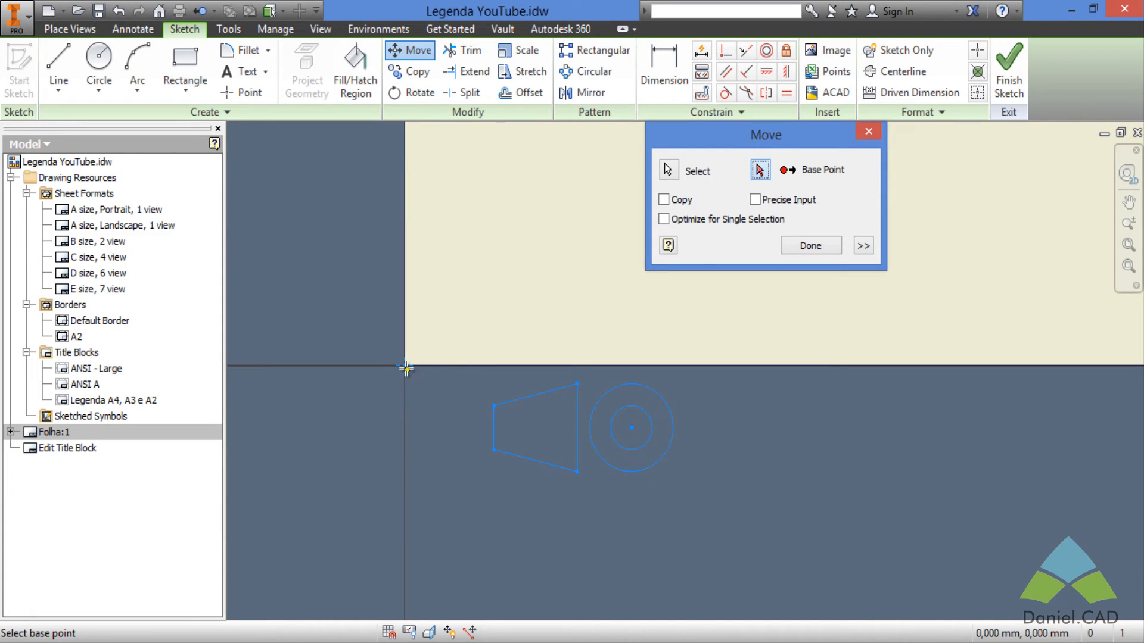
{"action": "left_click", "coordinate": [405, 365]}
{"action": "scroll", "coordinate": [480, 474], "scroll_direction": "down", "scroll_amount": 5}
{"action": "middle_click_drag", "start_coordinate": [734, 424], "coordinate": [118, 580]}
{"action": "scroll", "coordinate": [390, 186], "scroll_direction": "up", "scroll_amount": 5}
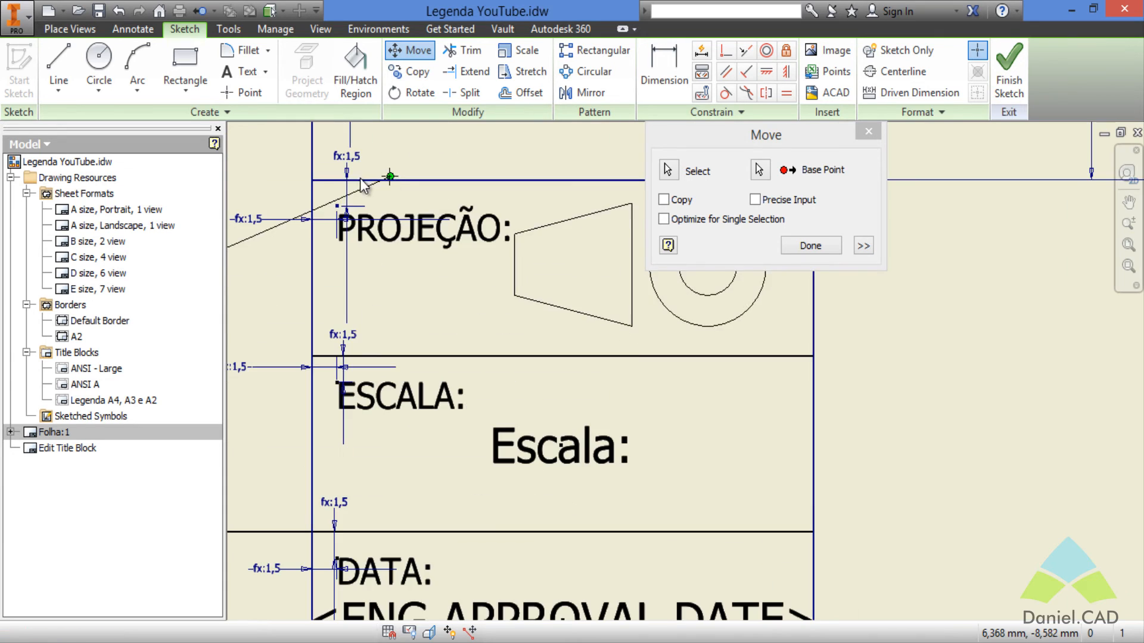
{"action": "middle_click_drag", "start_coordinate": [349, 190], "coordinate": [414, 279]}
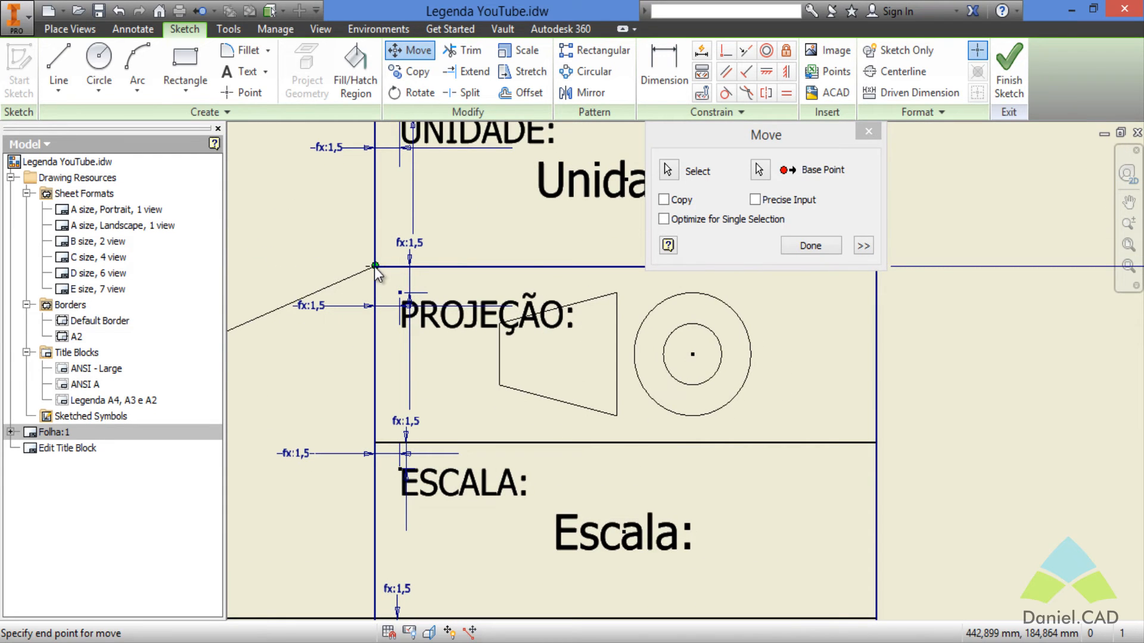
{"action": "left_click", "coordinate": [376, 266]}
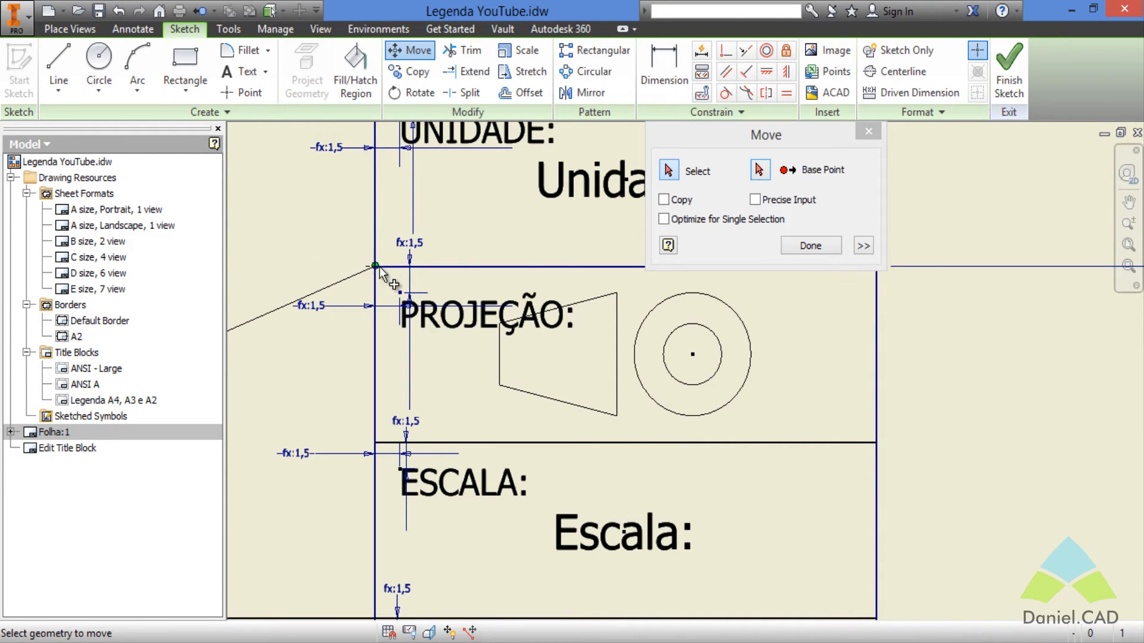
{"action": "left_click", "coordinate": [811, 245]}
Finish the title block sketch, save the edits to Legenda A4, A3 e A2, and inspect the PROJEÇÃO cell.
{"action": "scroll", "coordinate": [820, 452], "scroll_direction": "down", "scroll_amount": 2}
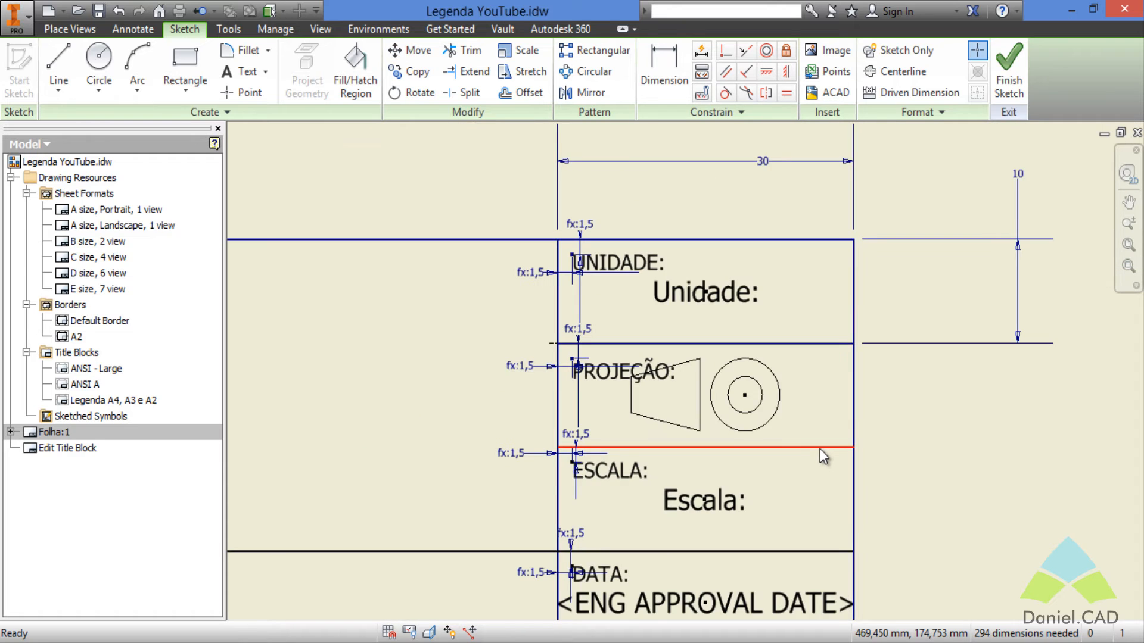
{"action": "middle_click_drag", "start_coordinate": [819, 448], "coordinate": [801, 344]}
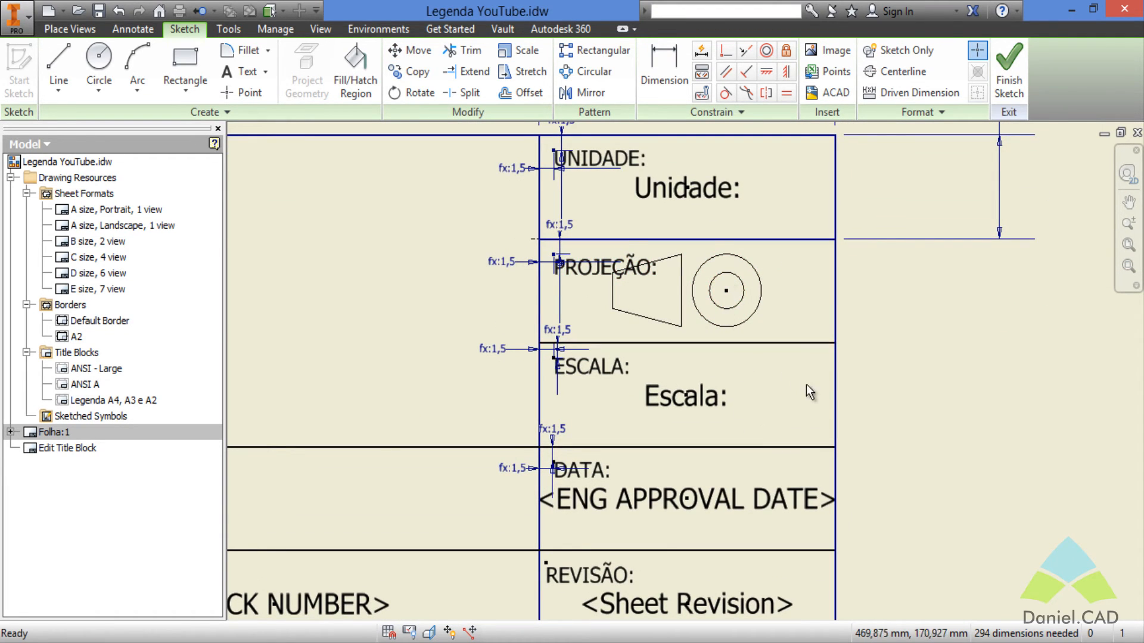
{"action": "scroll", "coordinate": [806, 385], "scroll_direction": "down", "scroll_amount": 3}
{"action": "left_click", "coordinate": [1016, 84]}
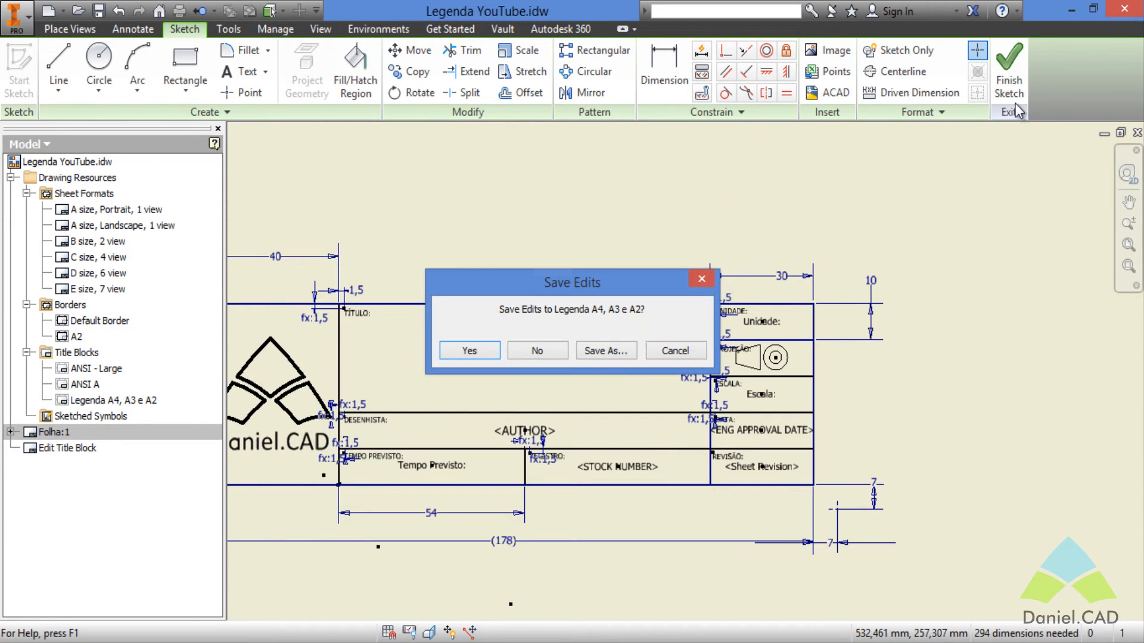
{"action": "left_click", "coordinate": [469, 350]}
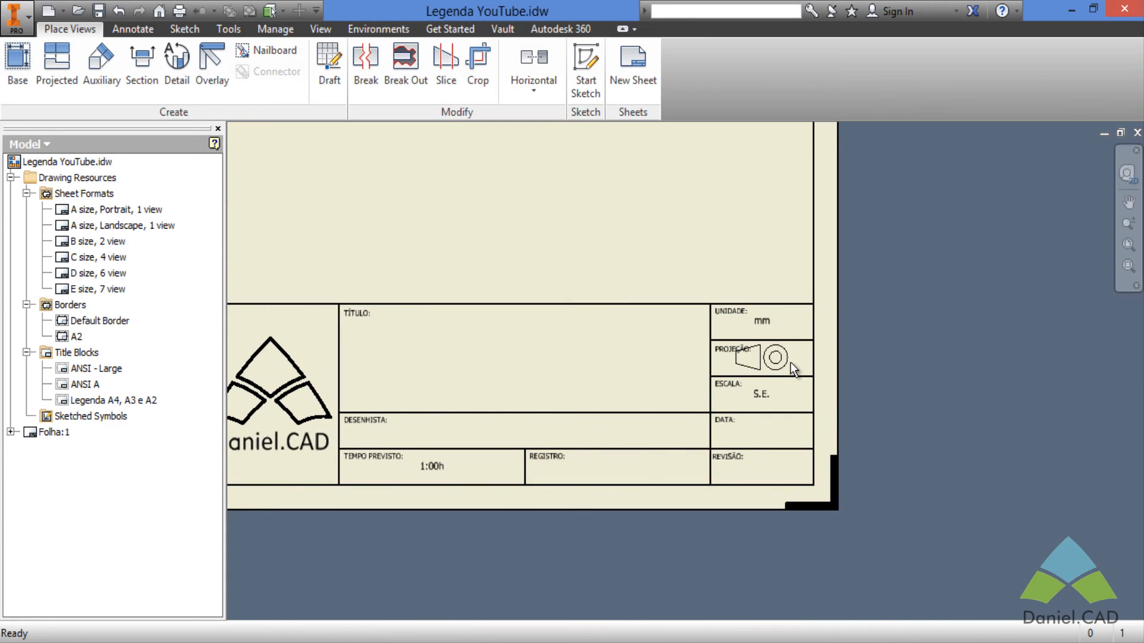
{"action": "scroll", "coordinate": [789, 362], "scroll_direction": "up", "scroll_amount": 2}
{"action": "scroll", "coordinate": [703, 348], "scroll_direction": "up", "scroll_amount": 1}
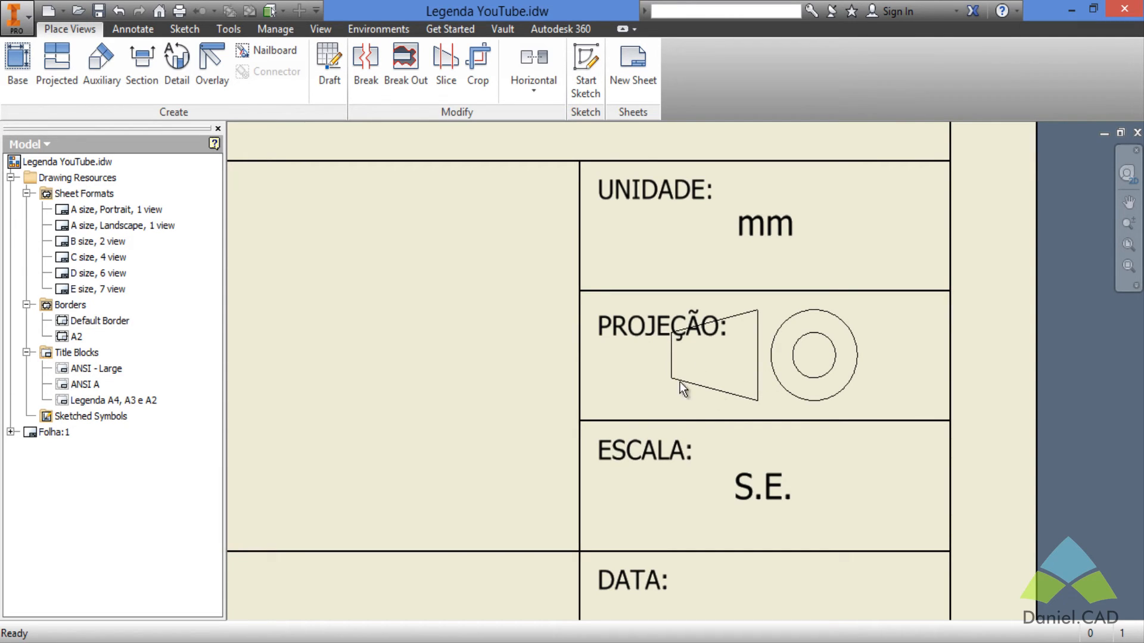
Reopen the Legenda A4, A3 e A2 title block definition for editing and set the PROJEÇÃO: label's text size to 1.
{"action": "right_click", "coordinate": [106, 403]}
{"action": "left_click", "coordinate": [135, 463]}
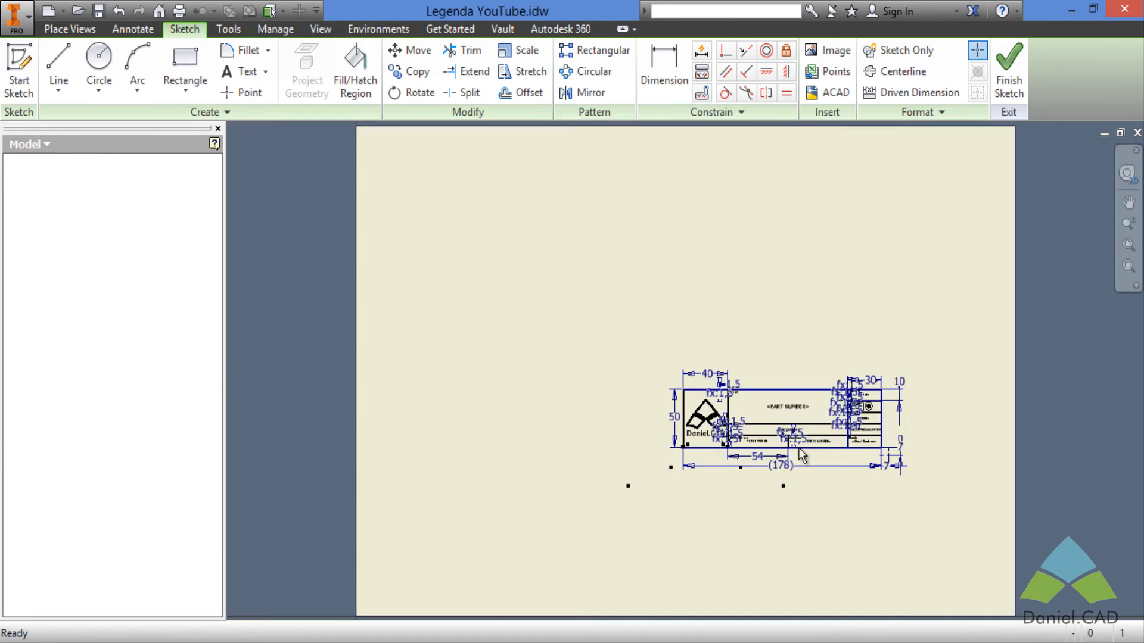
{"action": "scroll", "coordinate": [625, 343], "scroll_direction": "up", "scroll_amount": 2}
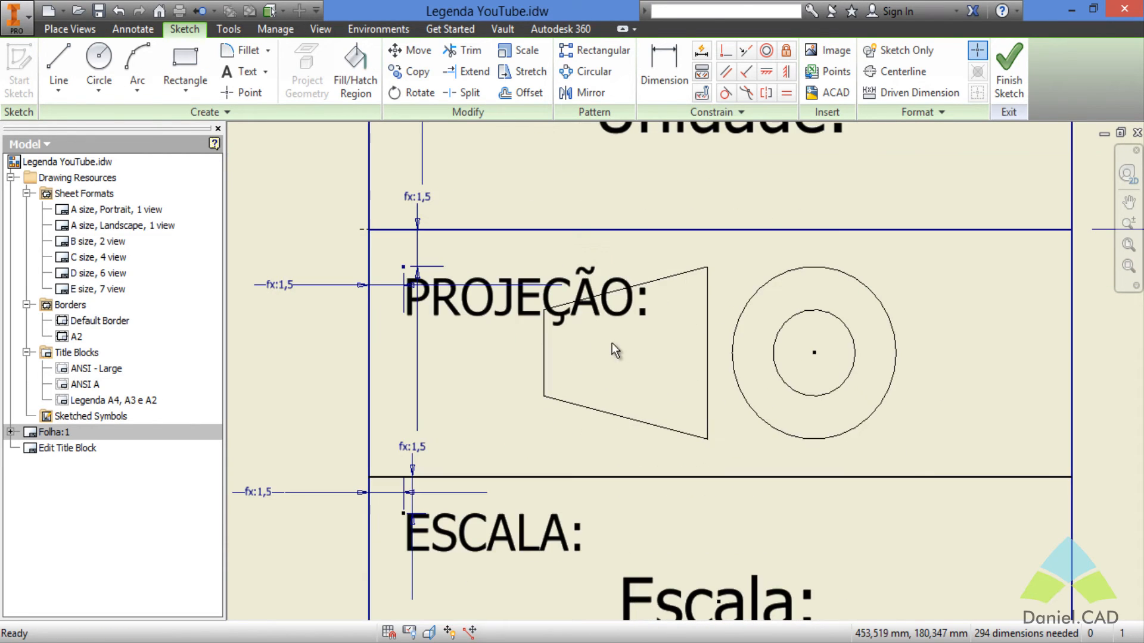
{"action": "double_click", "coordinate": [503, 307]}
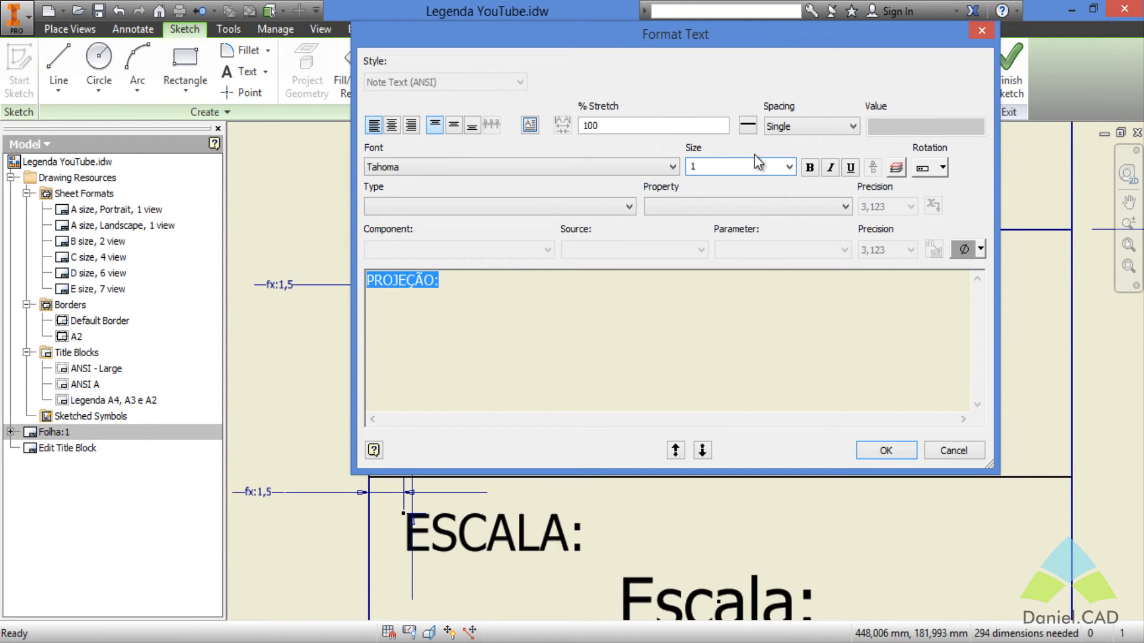
{"action": "left_click", "coordinate": [883, 451]}
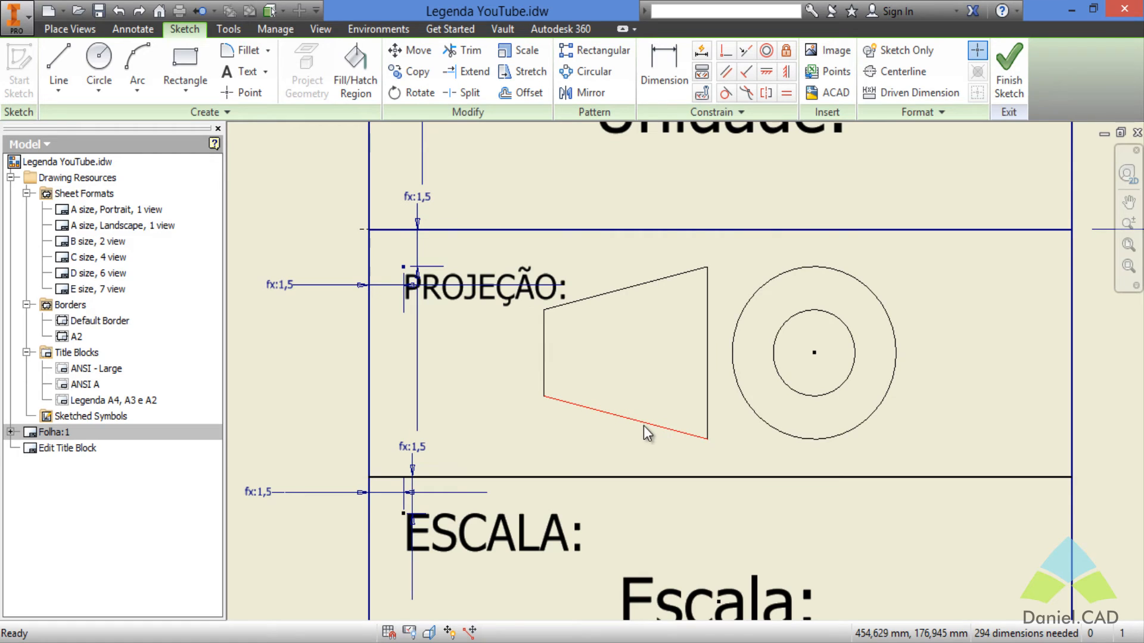
Move the trapezoid and both circles of the projection symbol sideways within the cell, clear of the PROJEÇÃO: label.
{"action": "left_click", "coordinate": [620, 289], "text": "ctrl"}
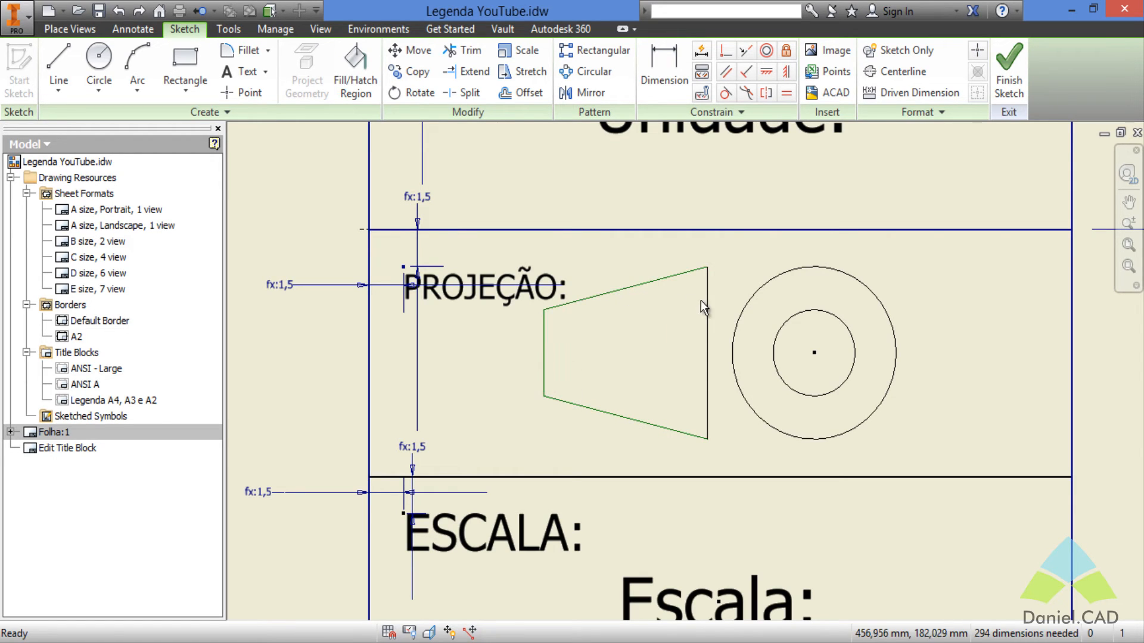
{"action": "left_click", "coordinate": [712, 301], "text": "ctrl"}
{"action": "left_click", "coordinate": [749, 304], "text": "ctrl"}
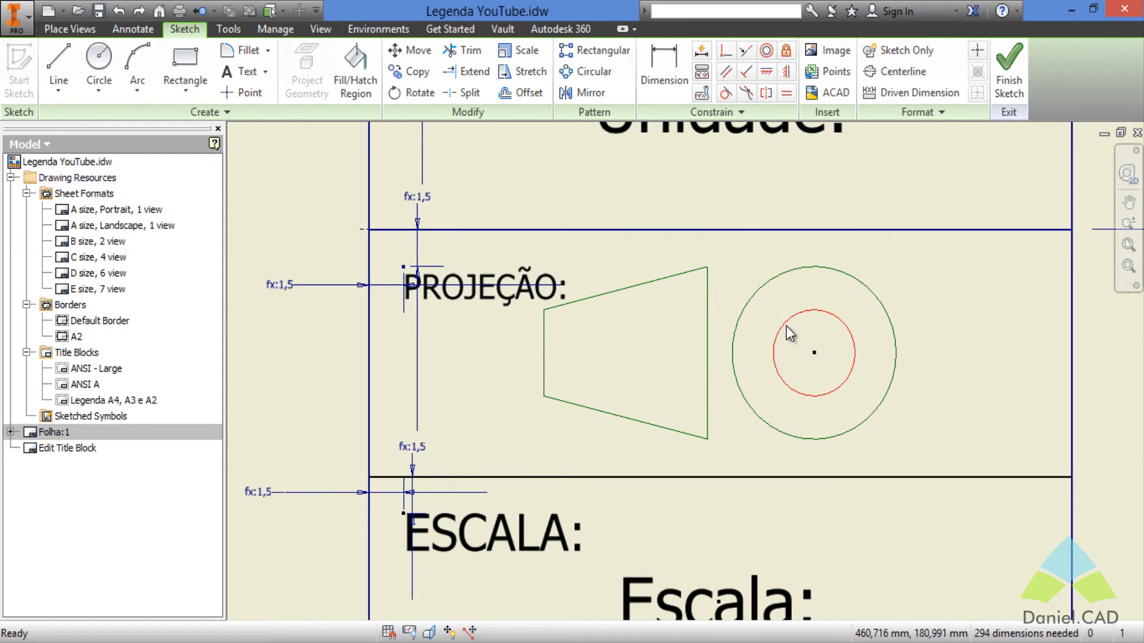
{"action": "left_click", "coordinate": [780, 343], "text": "ctrl"}
{"action": "left_click_drag", "start_coordinate": [780, 343], "coordinate": [825, 346]}
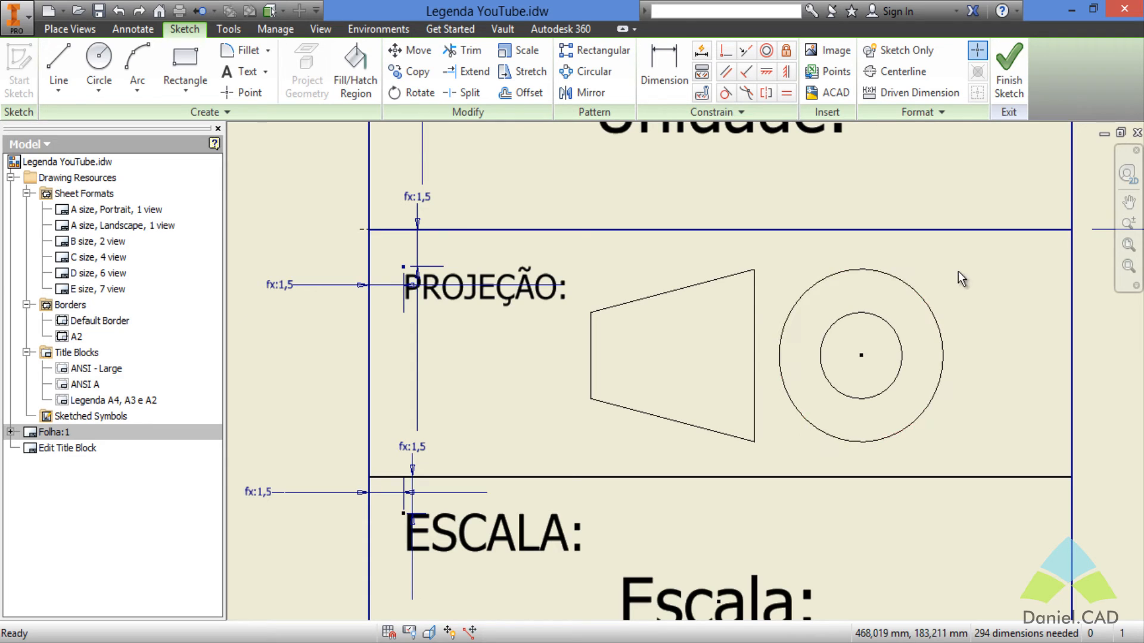
Sketch a horizontal axis line through the projection symbol and a concentric helper circle reaching the line's end.
{"action": "left_click", "coordinate": [58, 67]}
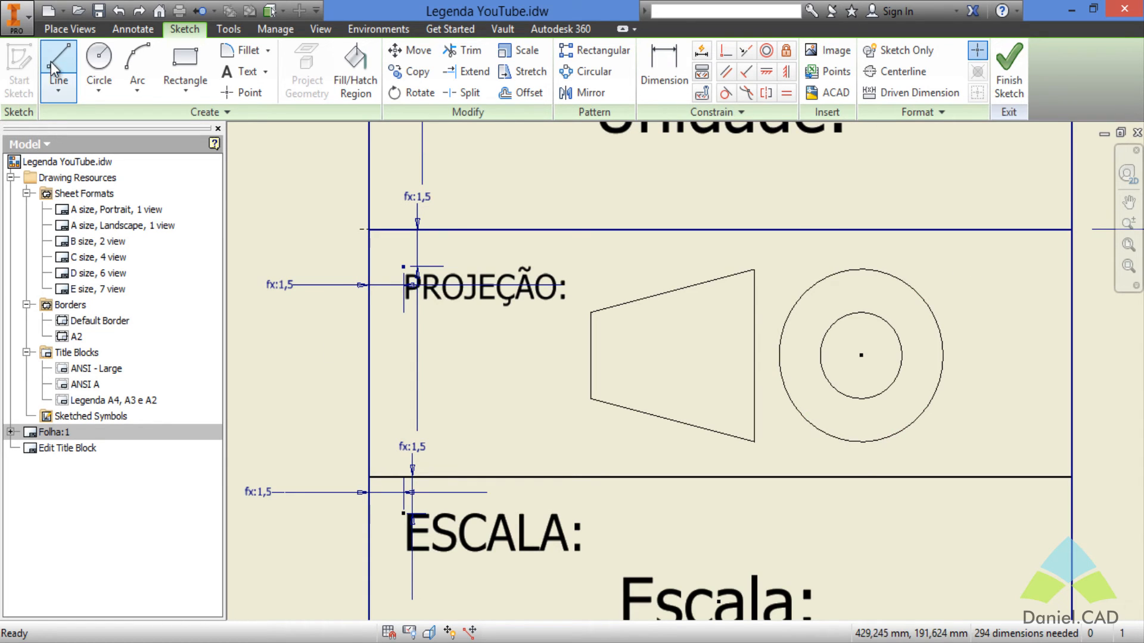
{"action": "left_click", "coordinate": [547, 356]}
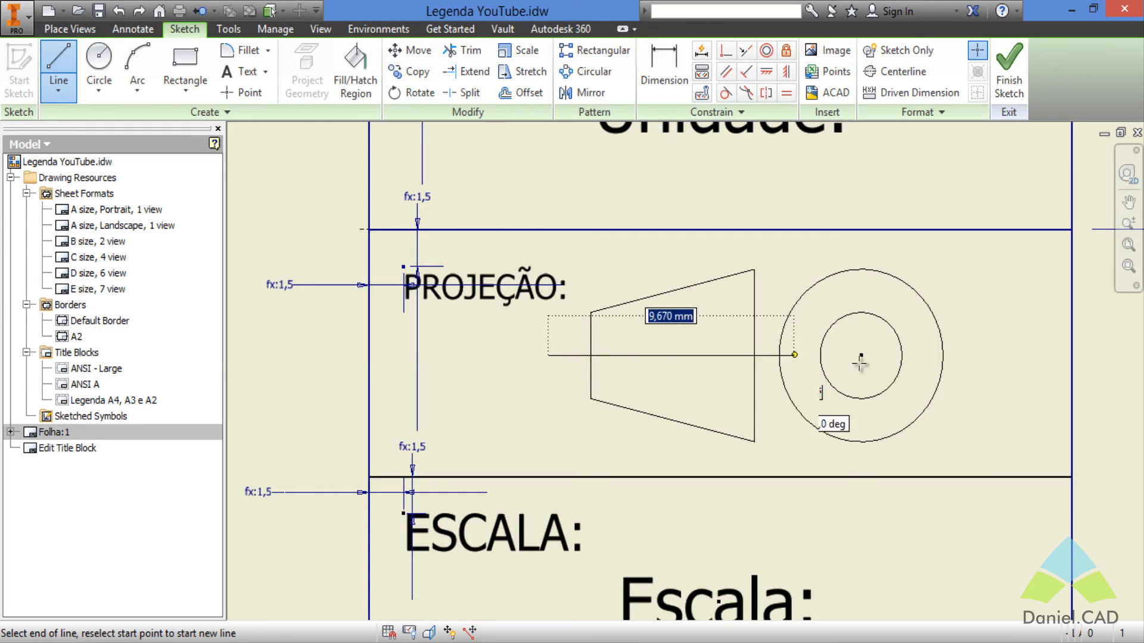
{"action": "left_click", "coordinate": [972, 356]}
{"action": "left_click", "coordinate": [99, 65]}
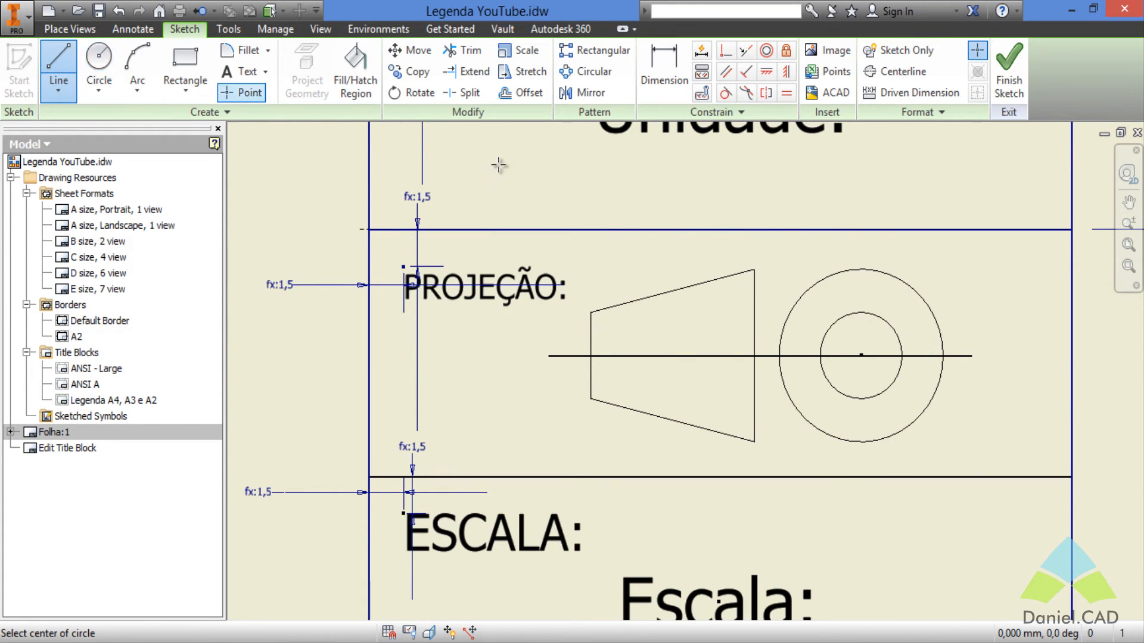
{"action": "left_click", "coordinate": [863, 356]}
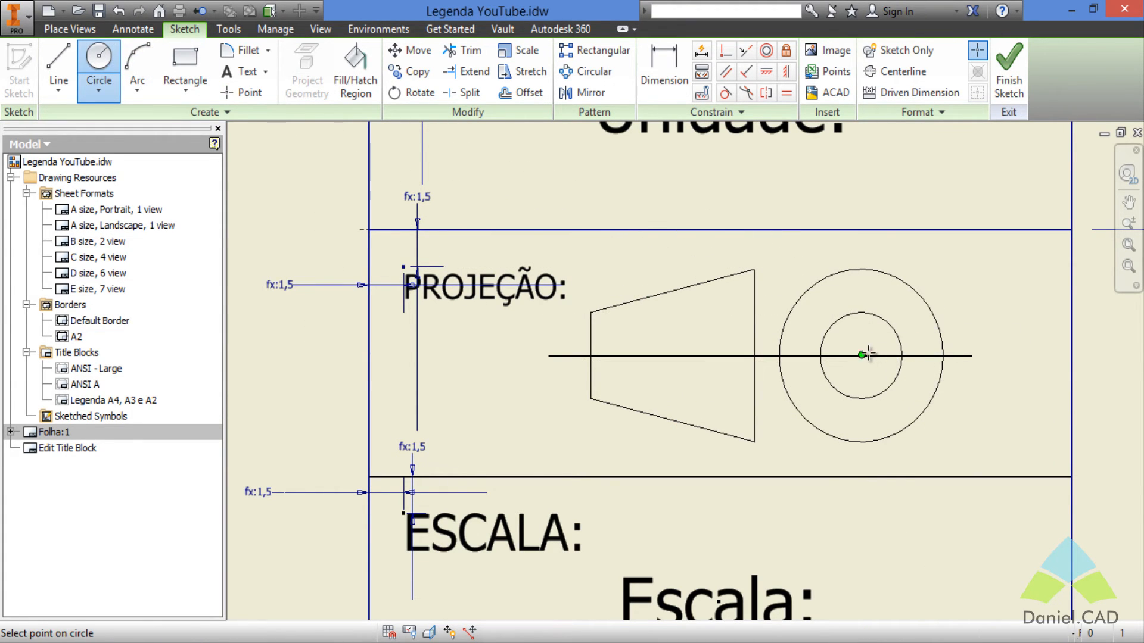
{"action": "left_click", "coordinate": [971, 355]}
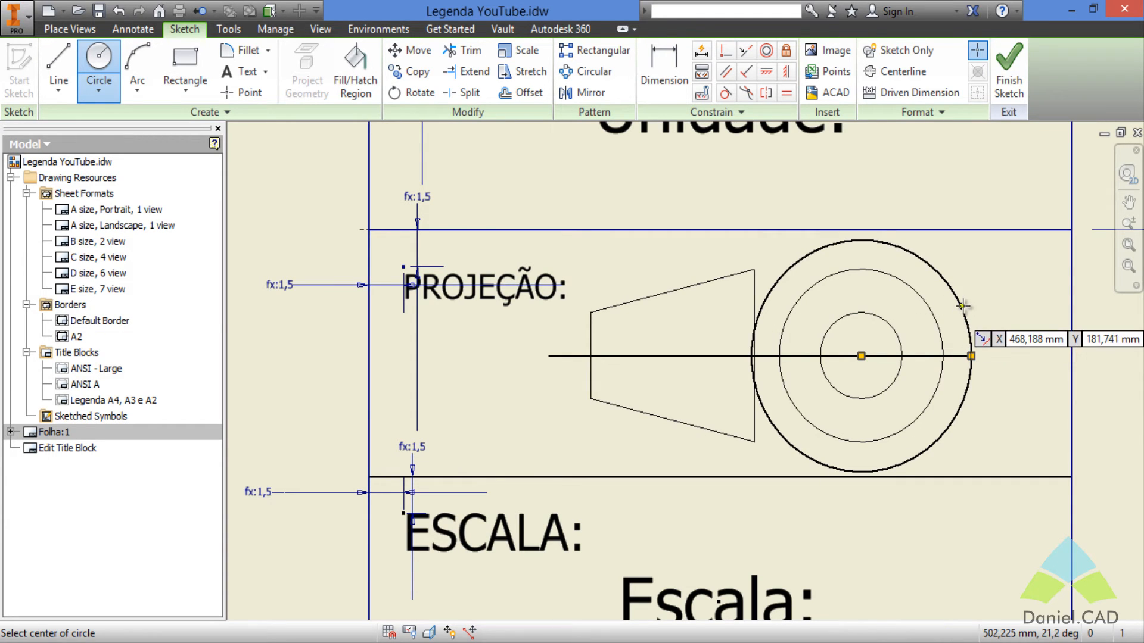
{"action": "key", "text": "Escape"}
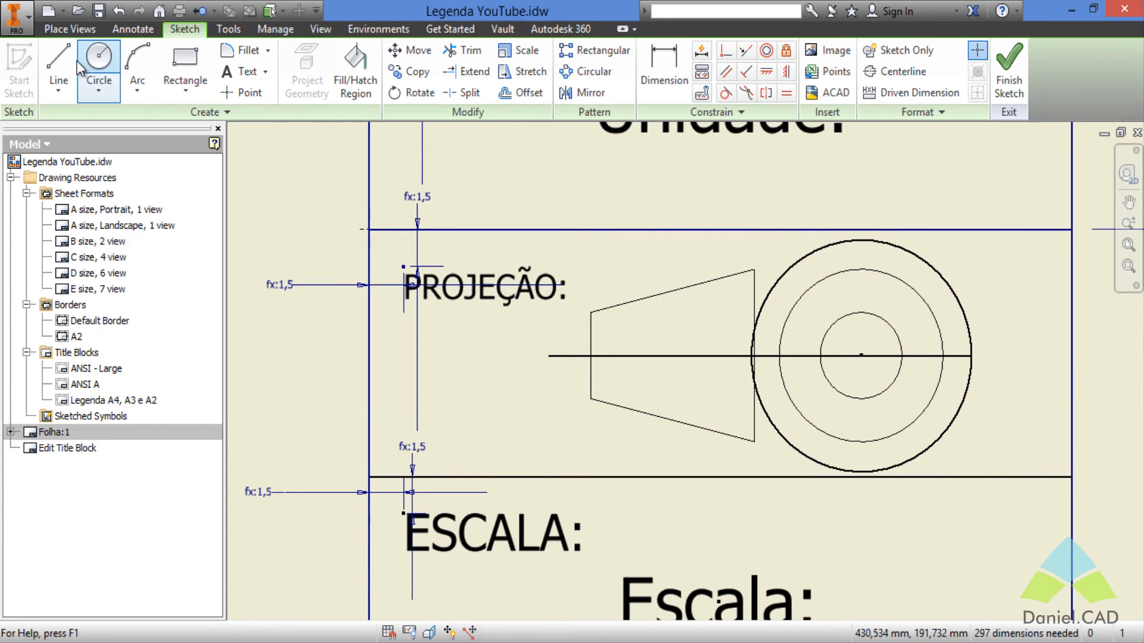
Draw a vertical axis line across the helper circle's diameter and delete the helper circle.
{"action": "left_click", "coordinate": [58, 65]}
{"action": "left_click", "coordinate": [860, 242]}
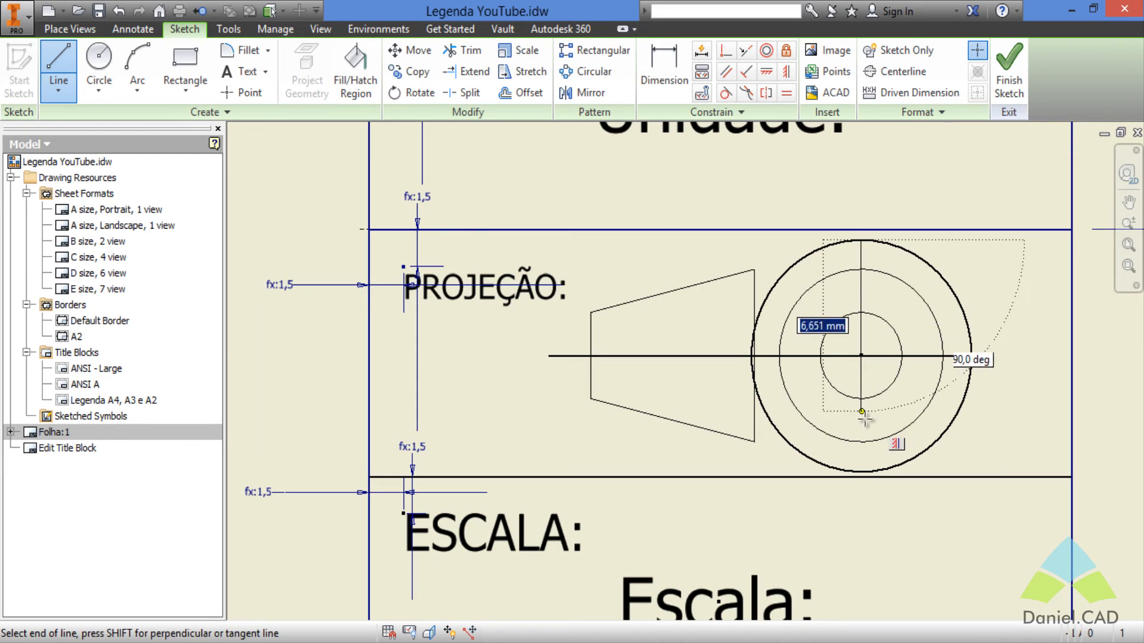
{"action": "left_click", "coordinate": [863, 471]}
{"action": "key", "text": "Escape"}
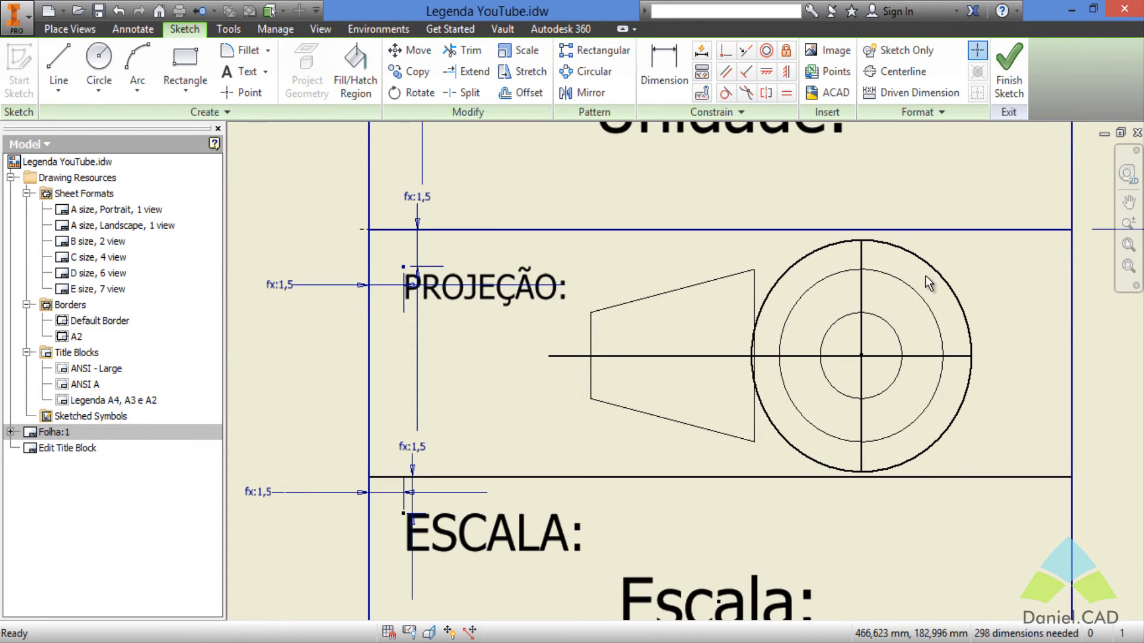
{"action": "left_click", "coordinate": [927, 267]}
{"action": "key", "text": "Delete"}
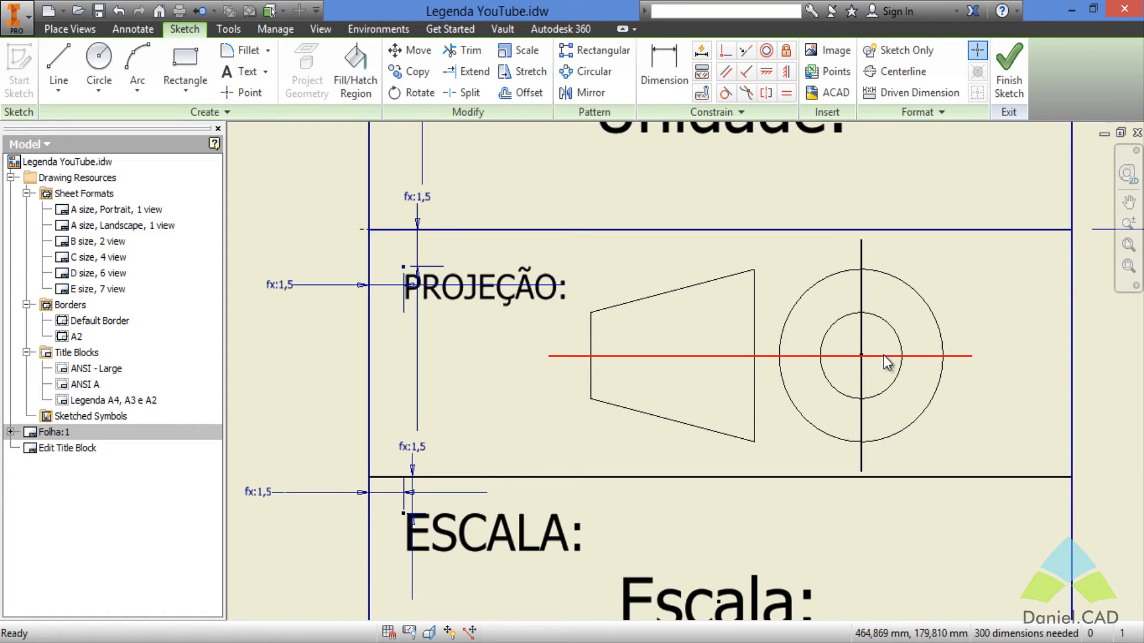
Delete the vertical and horizontal axis lines from the projection symbol.
{"action": "left_click", "coordinate": [862, 331]}
{"action": "key", "text": "Delete"}
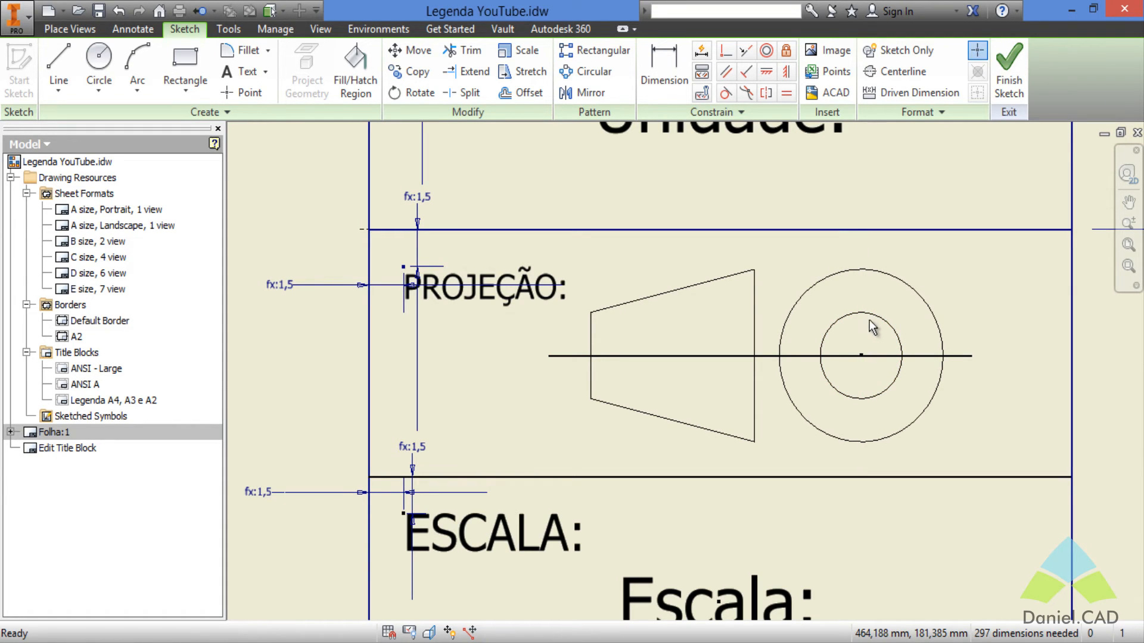
{"action": "left_click", "coordinate": [830, 356]}
{"action": "key", "text": "Delete"}
Draw a concentric helper circle slightly larger than the outer circle, and a horizontal axis line from its edge to just past the trapezoid's short side.
{"action": "left_click", "coordinate": [99, 65]}
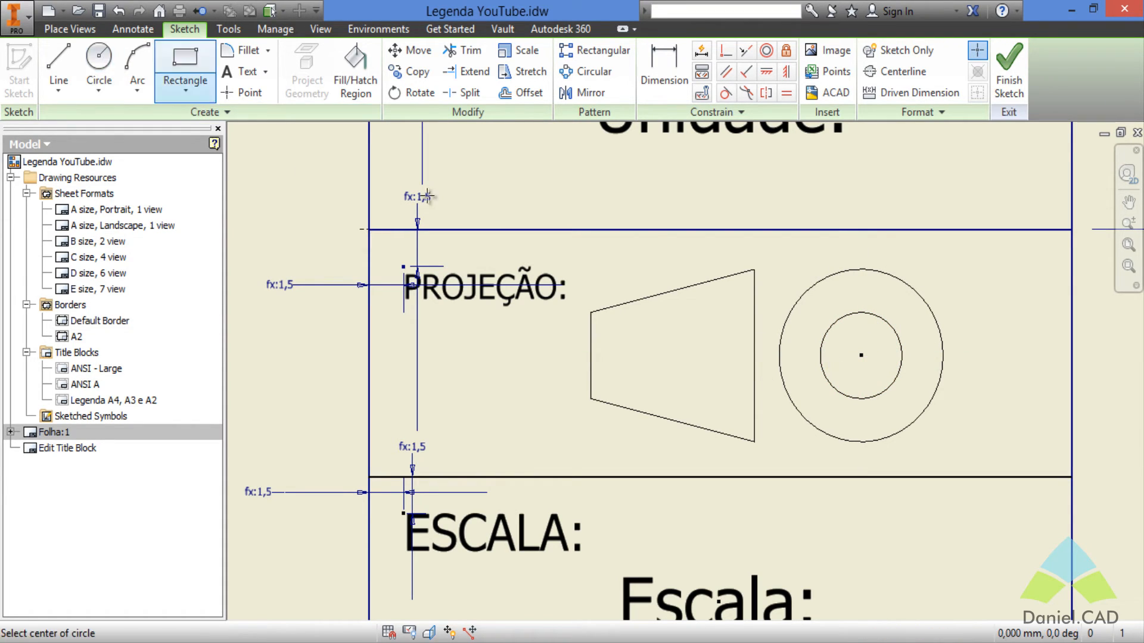
{"action": "left_click", "coordinate": [861, 355]}
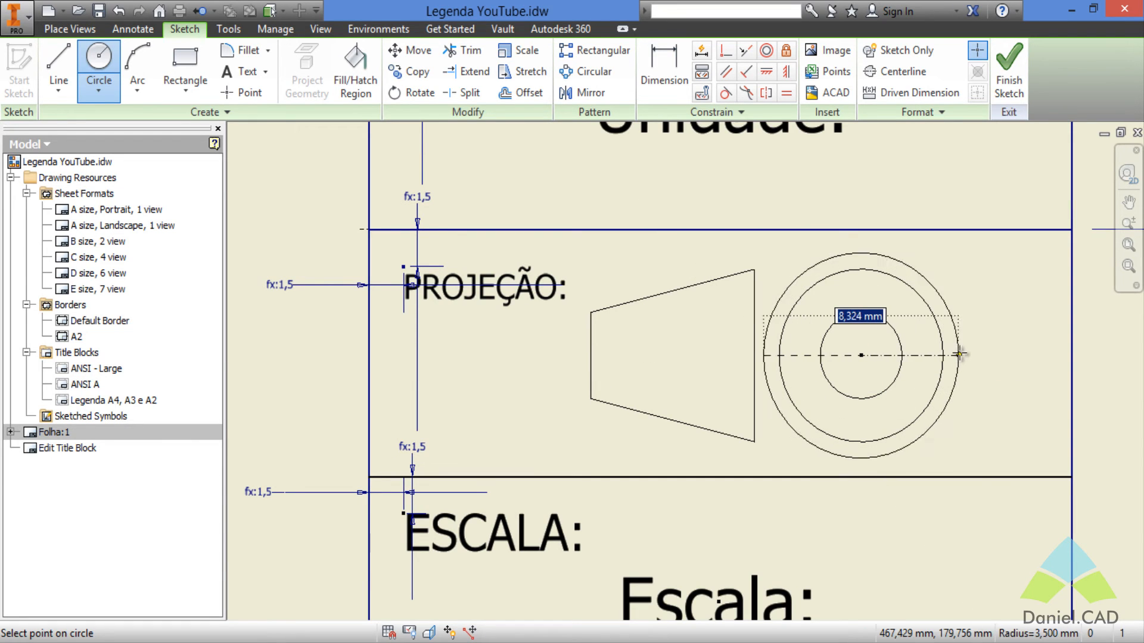
{"action": "left_click", "coordinate": [965, 355]}
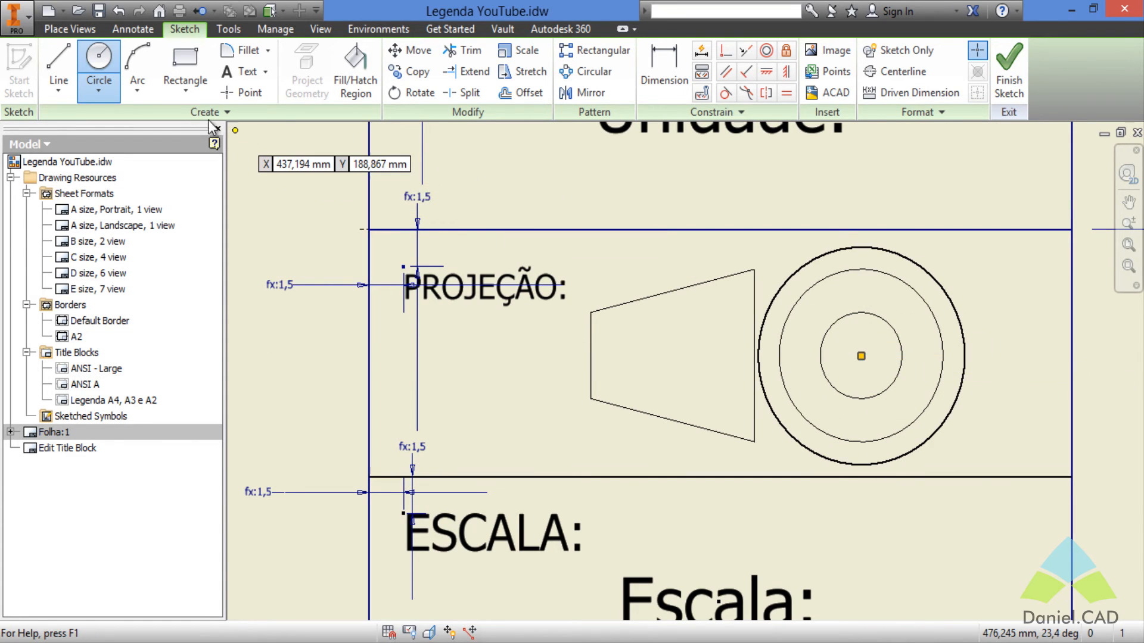
{"action": "left_click", "coordinate": [58, 65]}
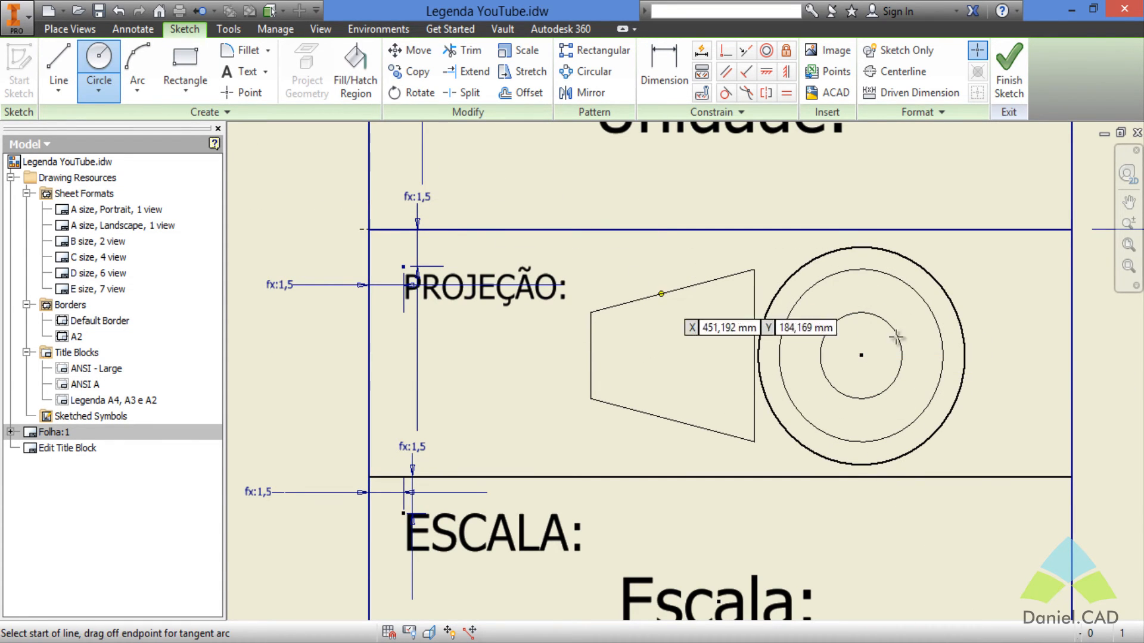
{"action": "left_click", "coordinate": [965, 354]}
{"action": "left_click", "coordinate": [566, 352]}
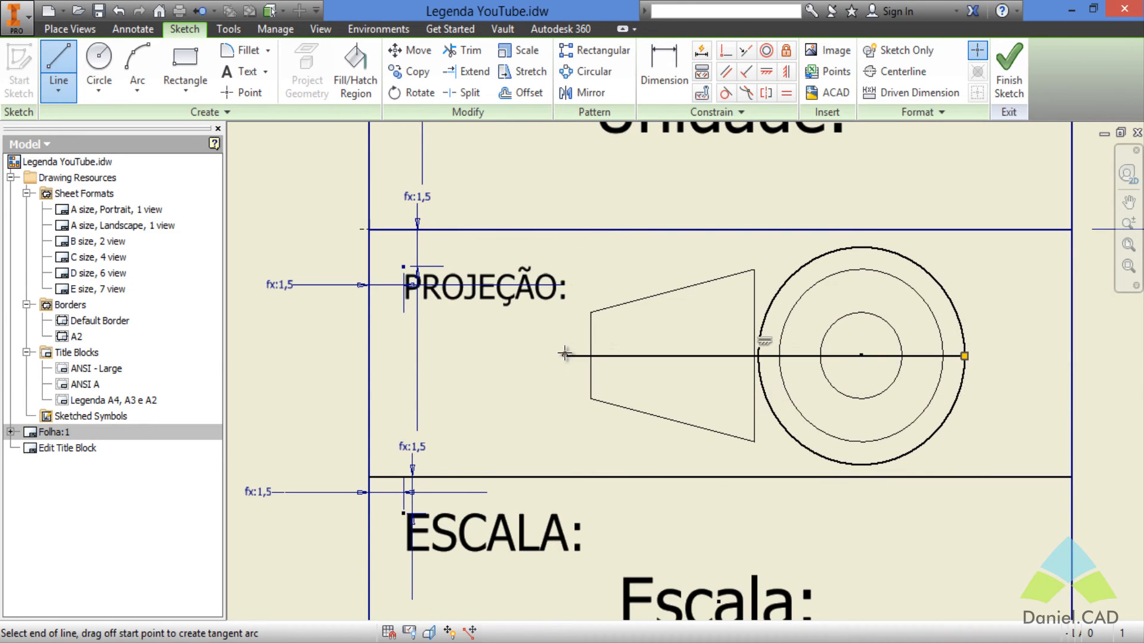
{"action": "key", "text": "Escape"}
Draw a vertical axis line across the helper circle through its centre and delete the helper circle.
{"action": "left_click", "coordinate": [72, 76]}
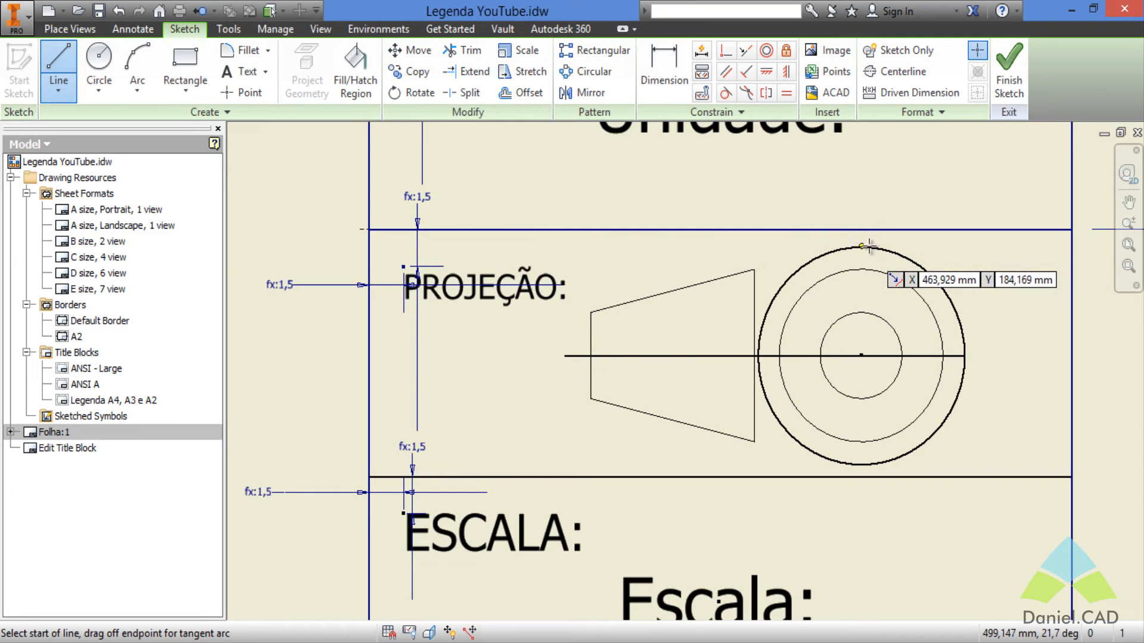
{"action": "left_click", "coordinate": [858, 249]}
{"action": "left_click", "coordinate": [862, 464]}
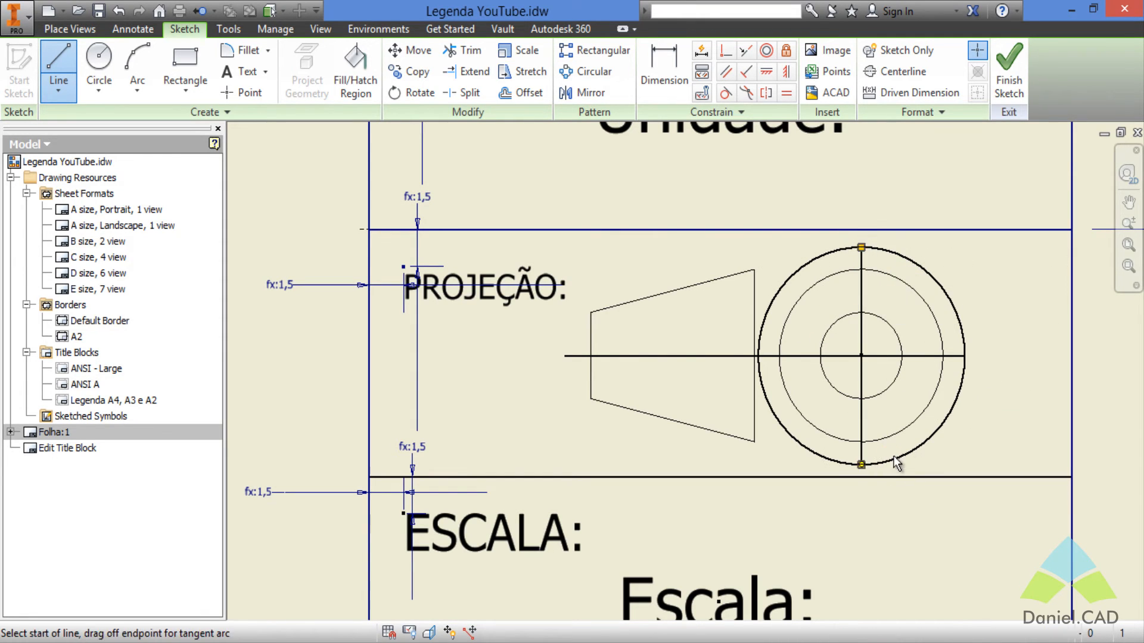
{"action": "key", "text": "Escape"}
{"action": "left_click", "coordinate": [902, 456]}
{"action": "key", "text": "Delete"}
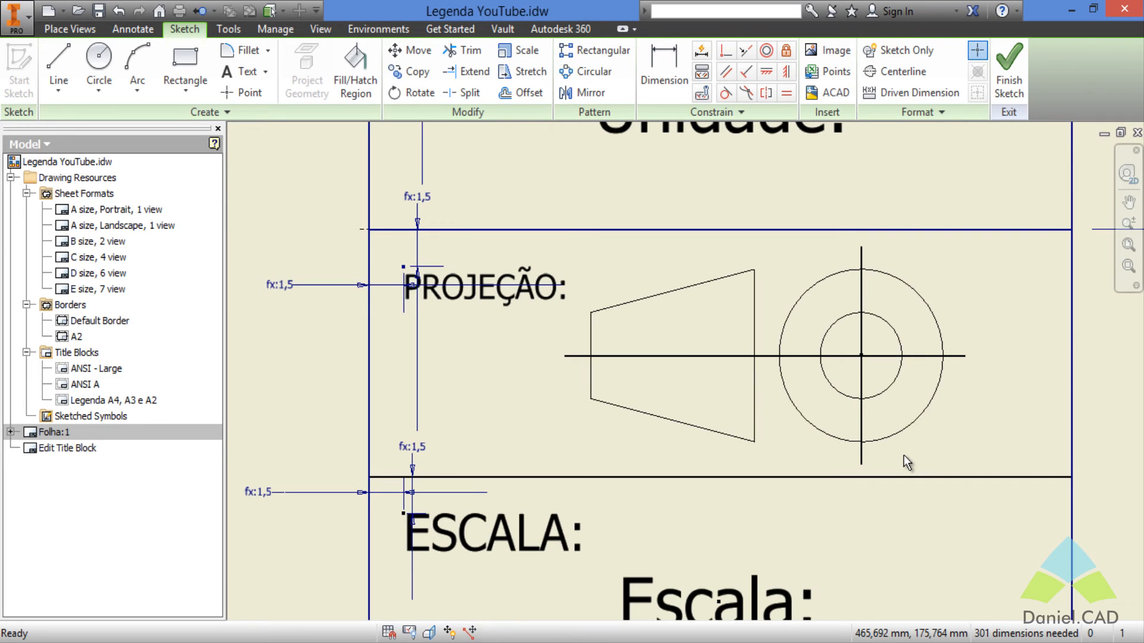
Try the Centerline format on the horizontal axis line and switch it off again.
{"action": "right_click", "coordinate": [692, 357]}
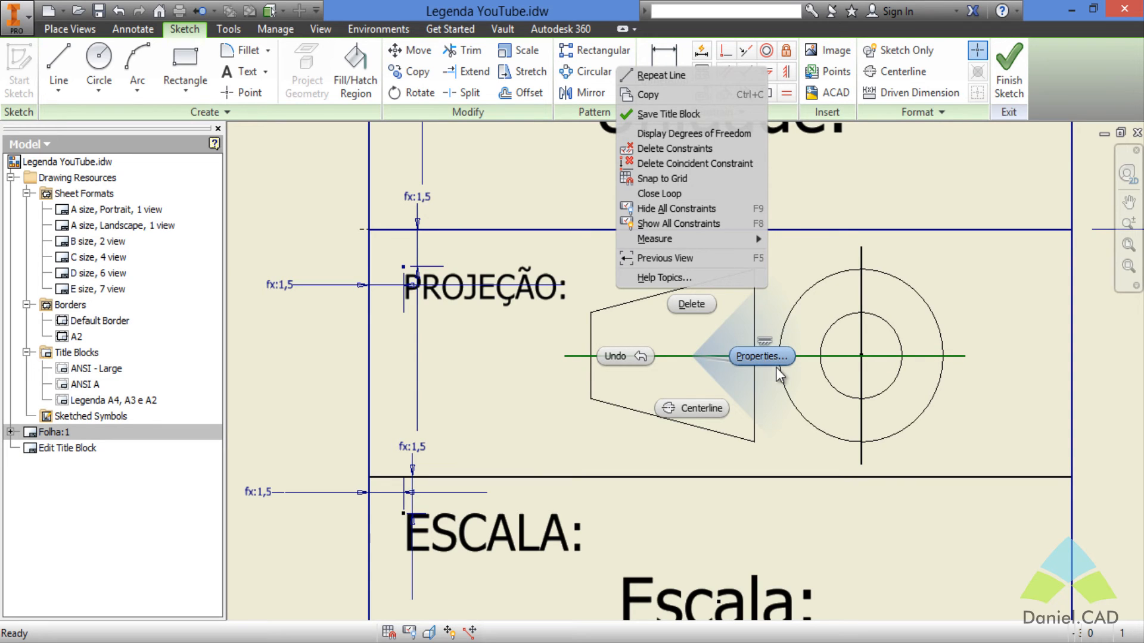
{"action": "left_click", "coordinate": [703, 409]}
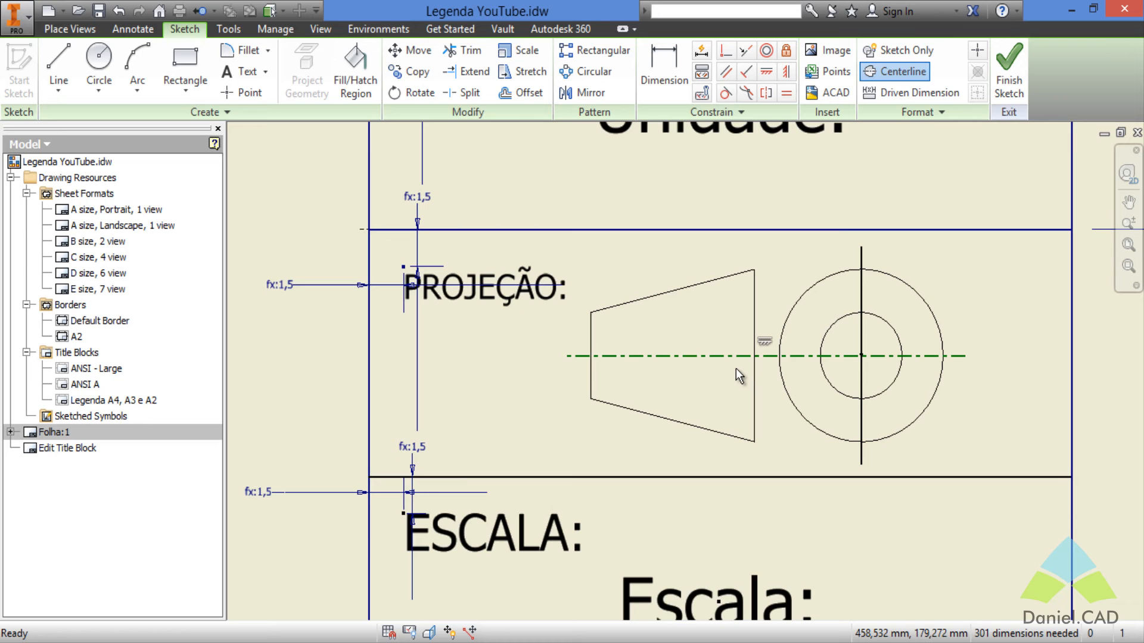
{"action": "right_click", "coordinate": [705, 356]}
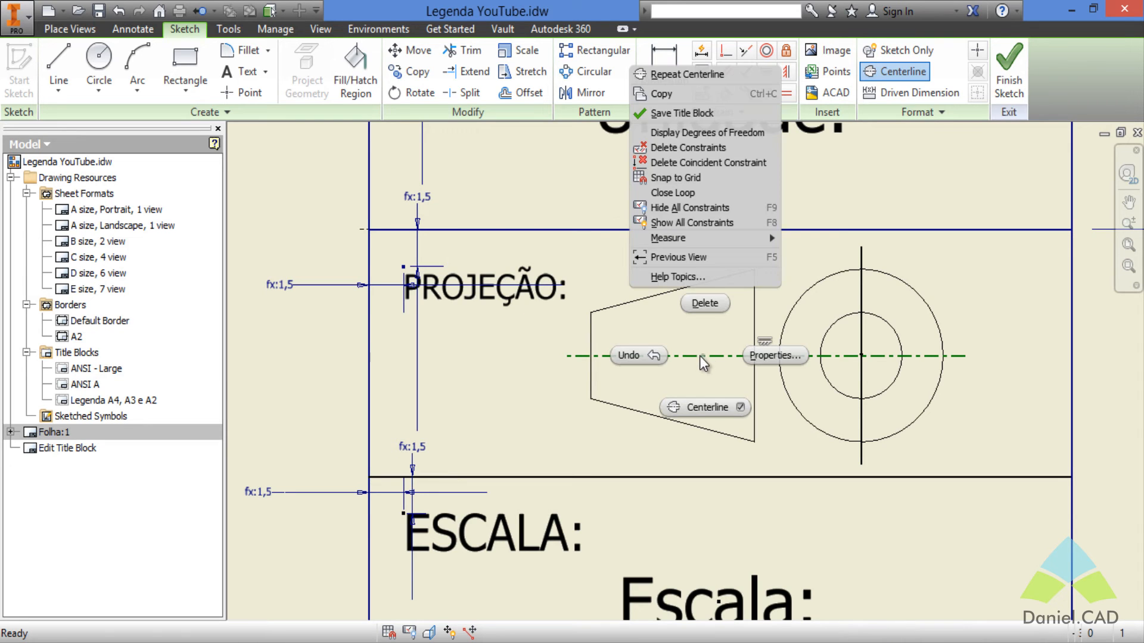
{"action": "left_click", "coordinate": [729, 406]}
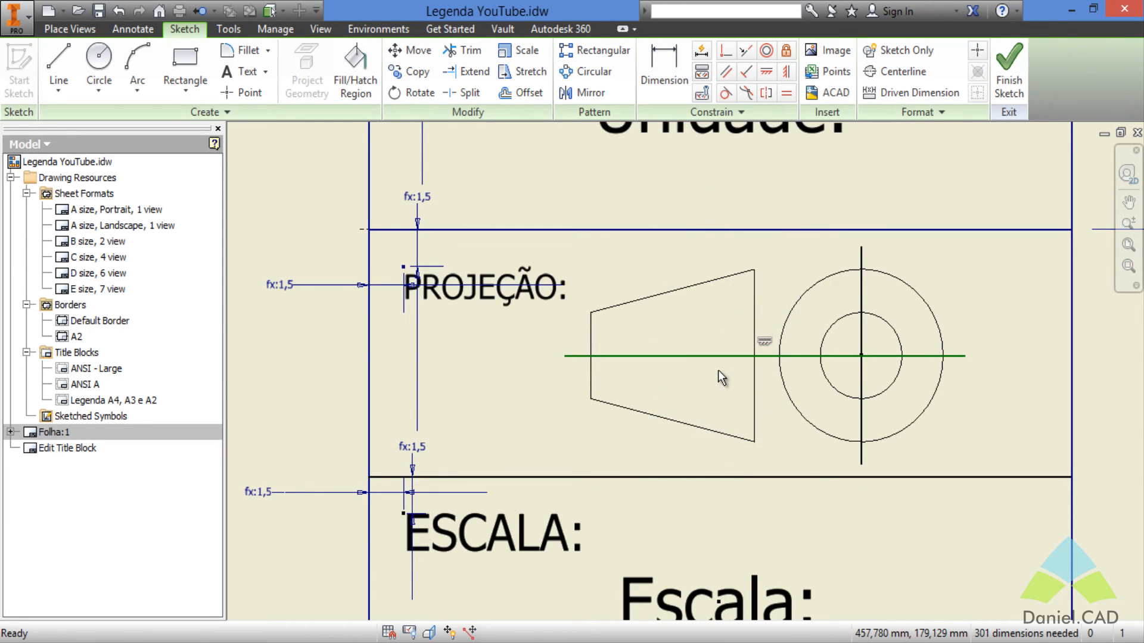
Set the horizontal axis line's line type to Dash Dot.
{"action": "right_click", "coordinate": [717, 357]}
{"action": "left_click", "coordinate": [792, 363]}
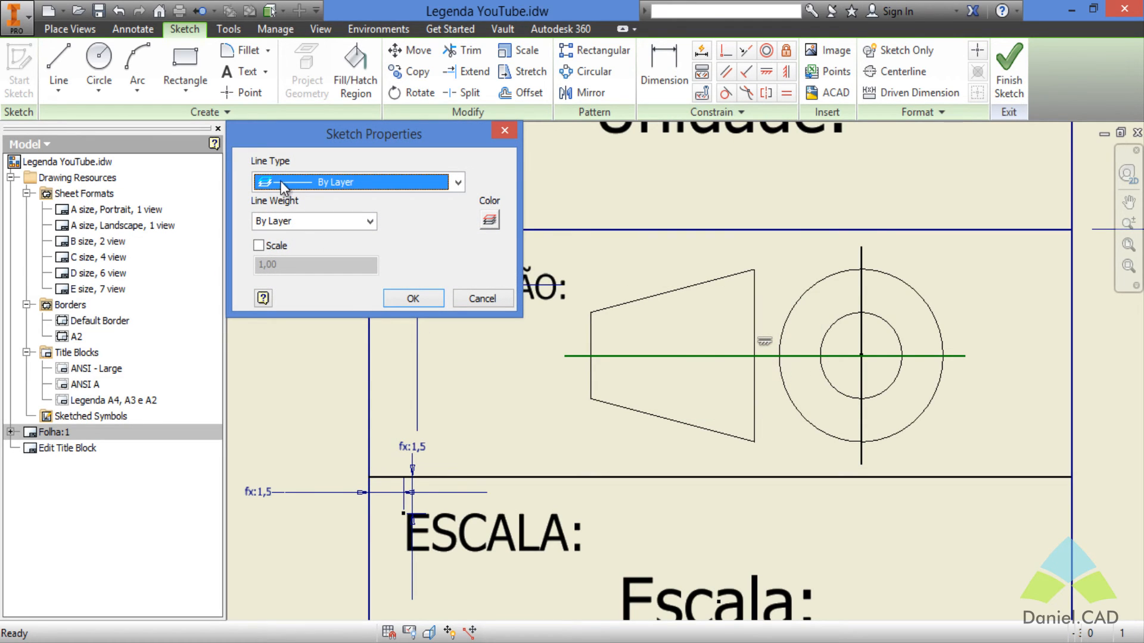
{"action": "left_click", "coordinate": [343, 188]}
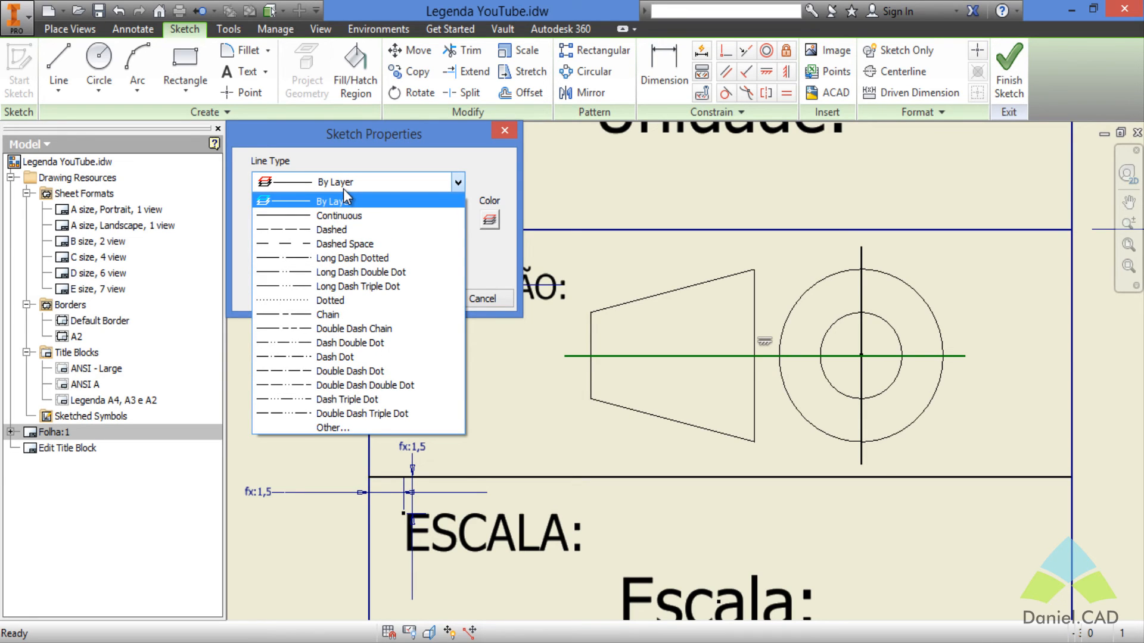
{"action": "left_click", "coordinate": [335, 357]}
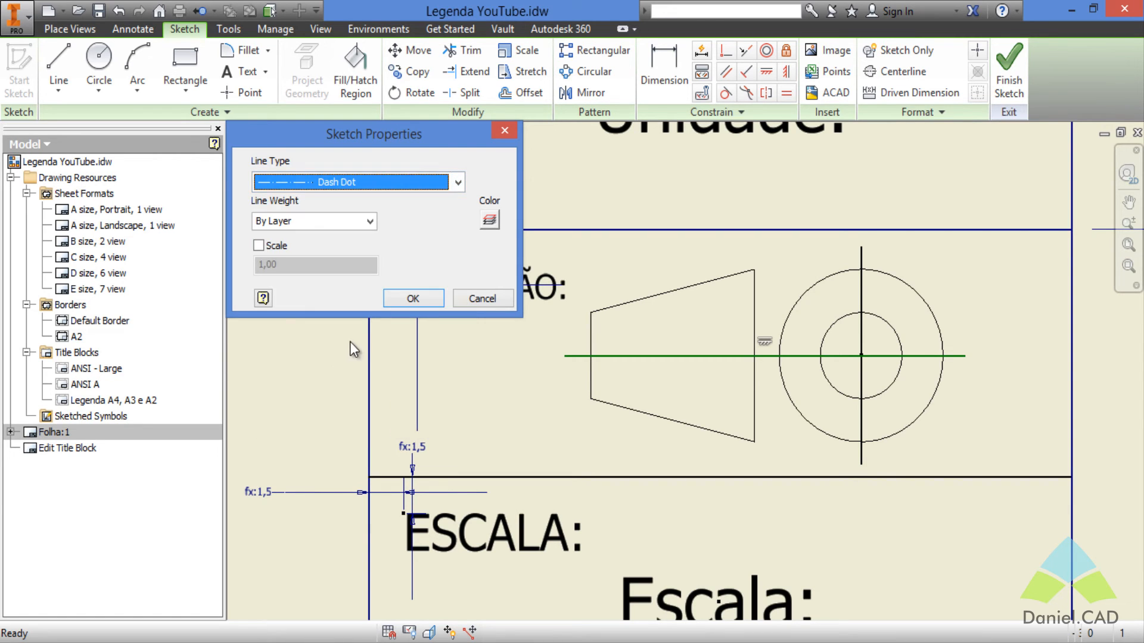
{"action": "left_click", "coordinate": [400, 297]}
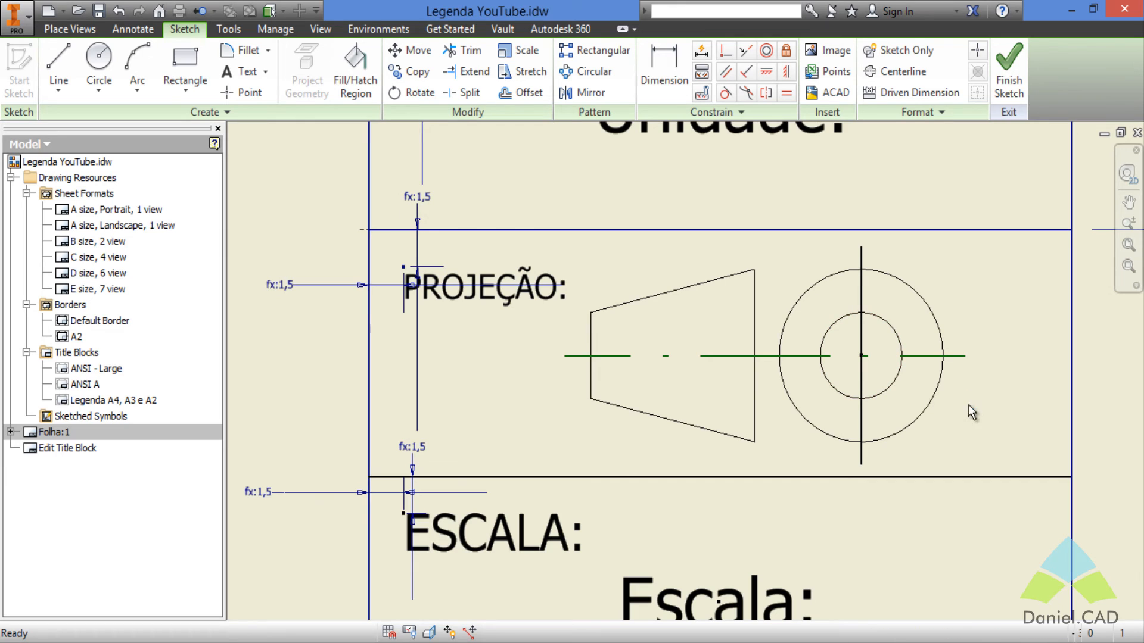
Set the line type of the vertical axis line through the circles to Dash Dot.
{"action": "right_click", "coordinate": [864, 305]}
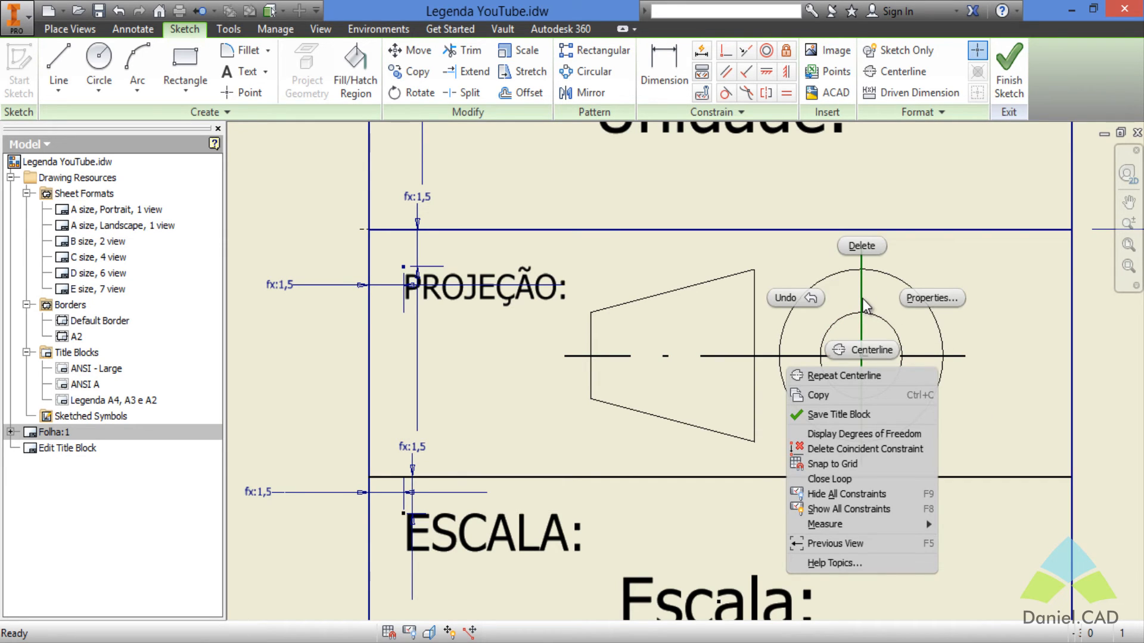
{"action": "left_click", "coordinate": [914, 298]}
{"action": "left_click", "coordinate": [416, 182]}
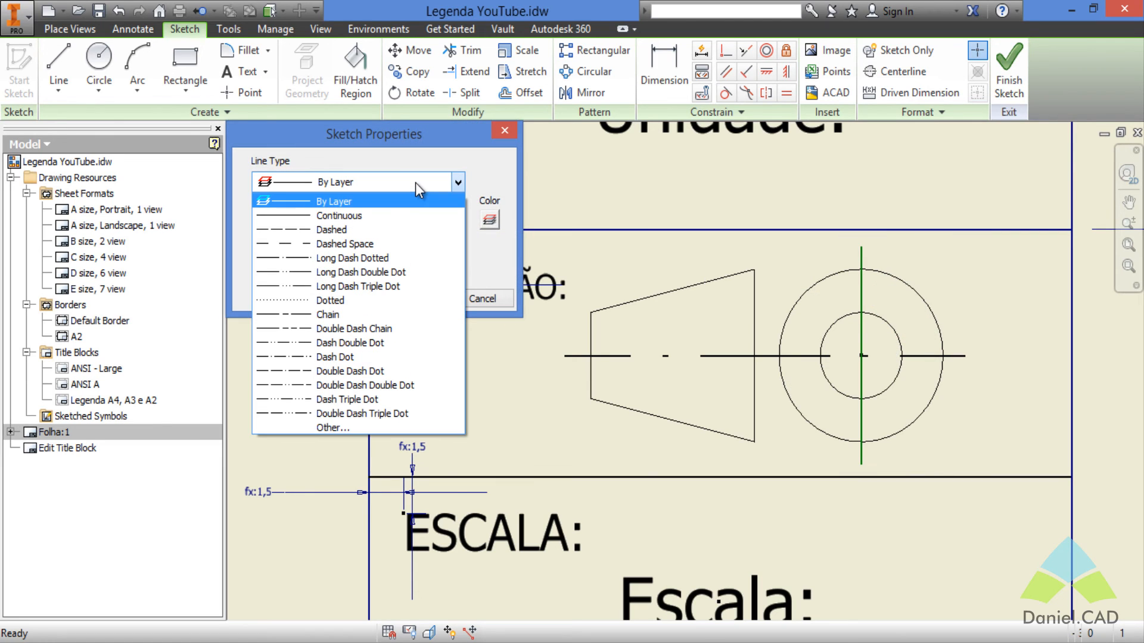
{"action": "left_click", "coordinate": [362, 356]}
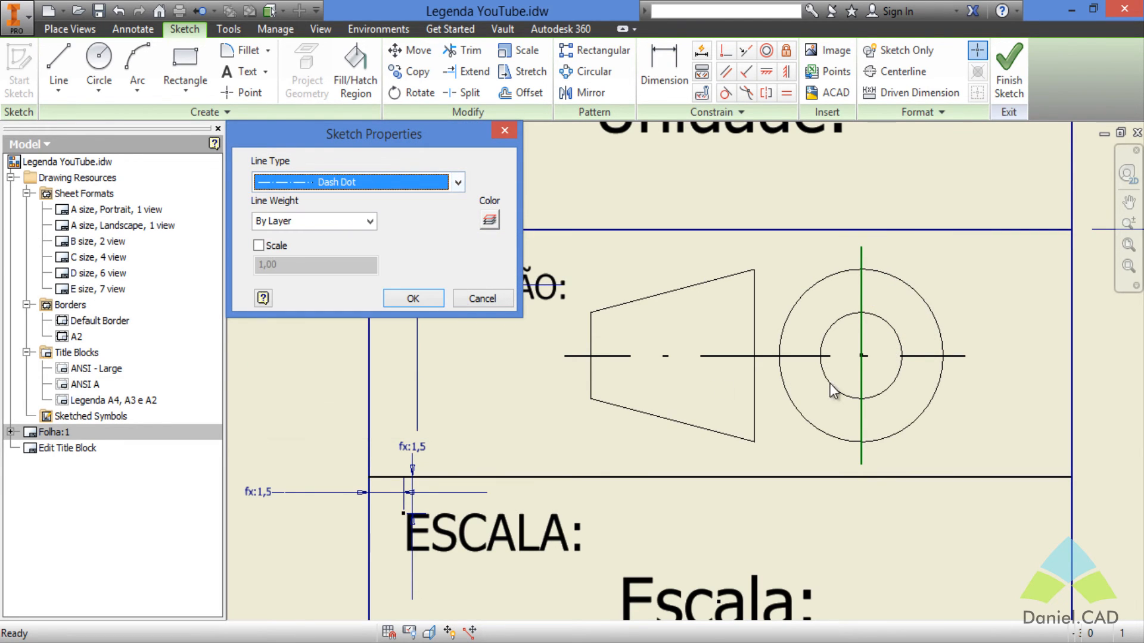
{"action": "left_click", "coordinate": [400, 298]}
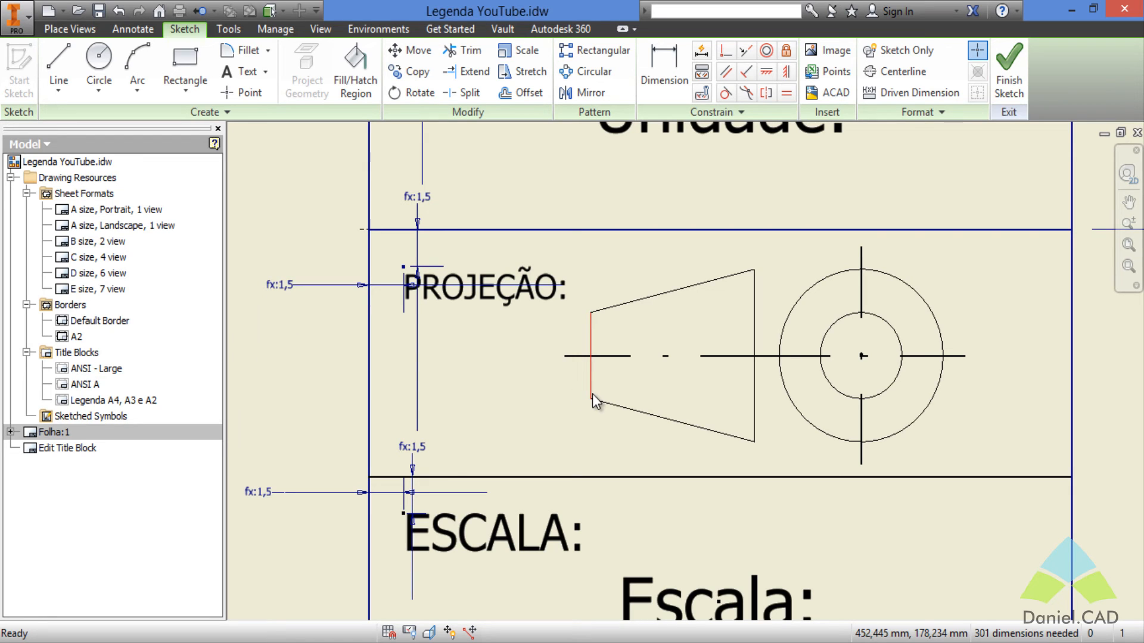
Enable a custom line type scale of 0,2 for the horizontal axis line of the projection symbol.
{"action": "right_click", "coordinate": [713, 356]}
{"action": "left_click", "coordinate": [773, 357]}
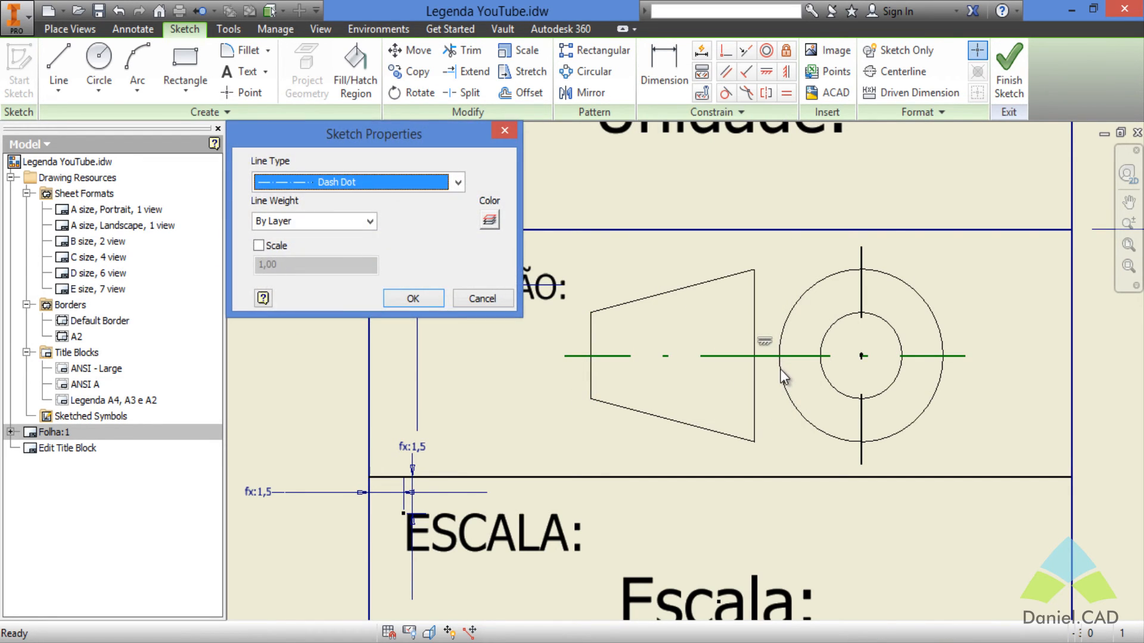
{"action": "left_click", "coordinate": [257, 246]}
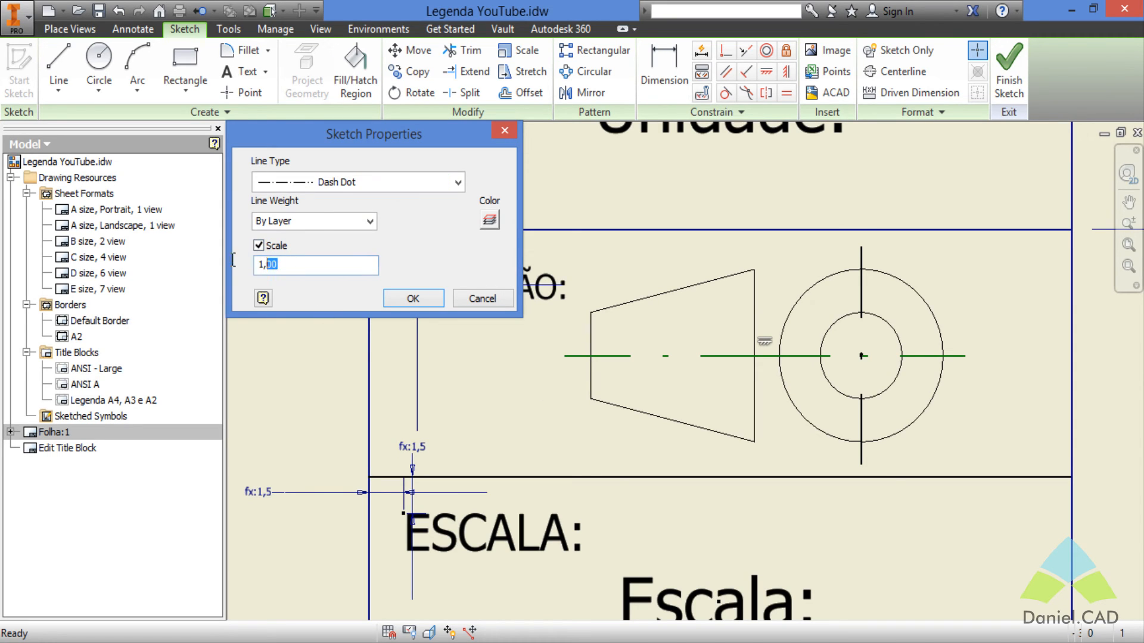
{"action": "double_click", "coordinate": [276, 263]}
{"action": "type", "text": ",2"}
{"action": "left_click", "coordinate": [405, 298]}
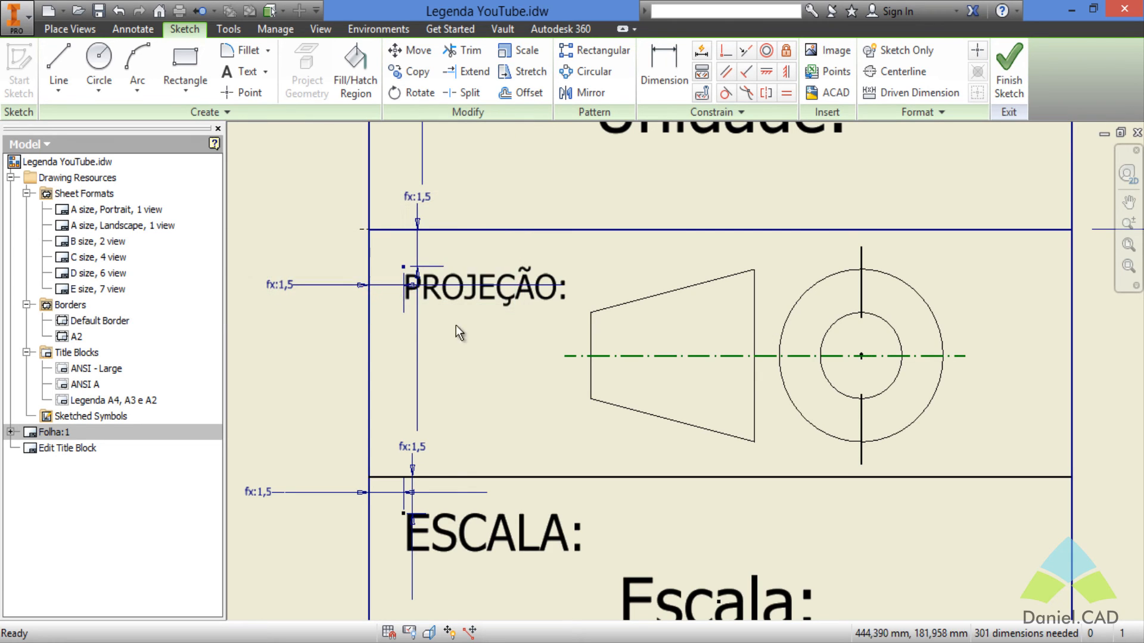
Enable a custom line type scale of 0,2 for the vertical axis line through the circles.
{"action": "left_click", "coordinate": [863, 424]}
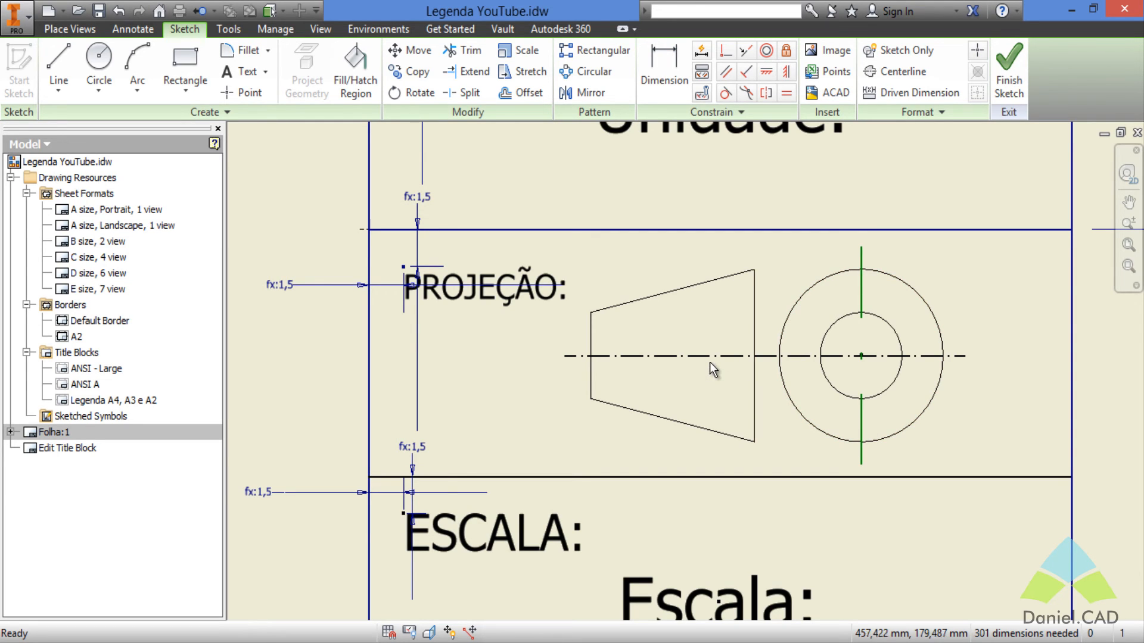
{"action": "right_click", "coordinate": [863, 423]}
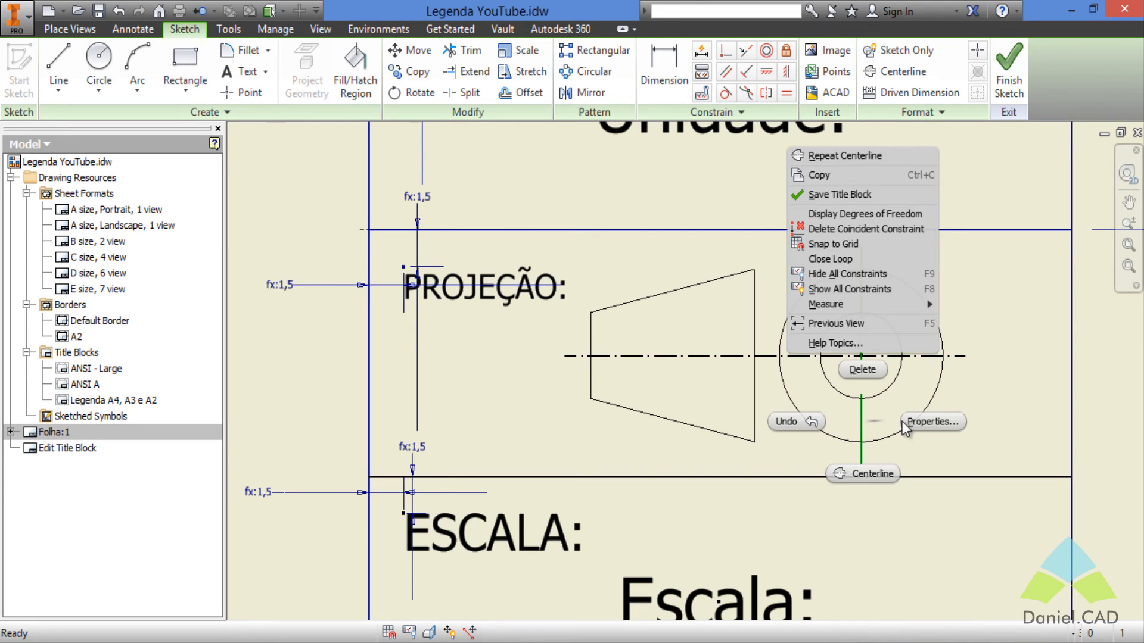
{"action": "left_click", "coordinate": [905, 422]}
{"action": "left_click", "coordinate": [260, 246]}
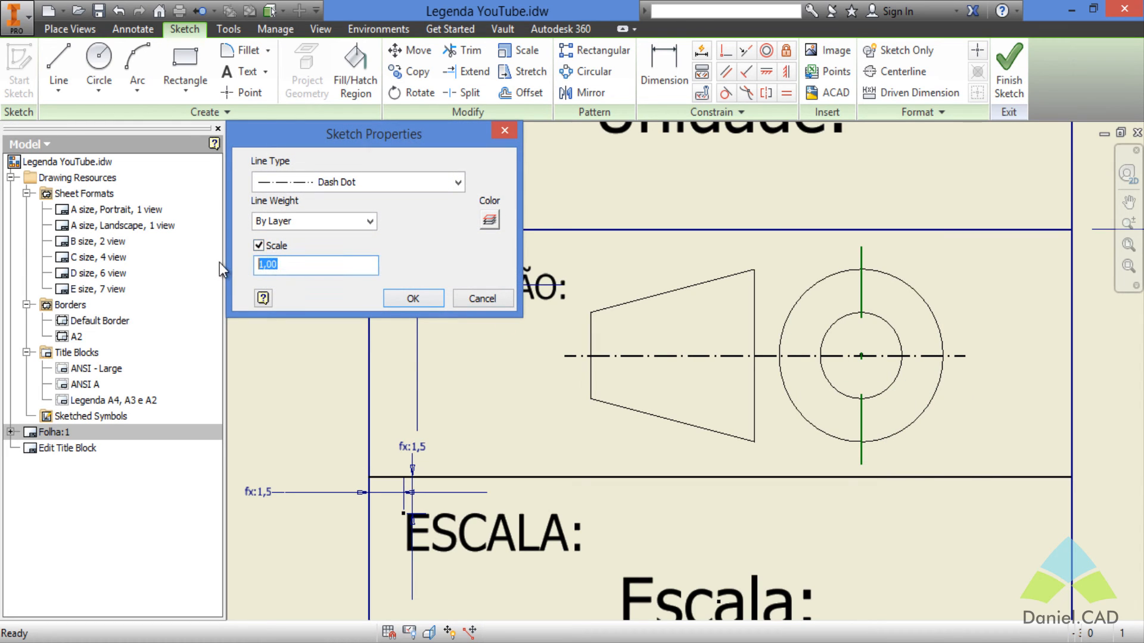
{"action": "type", "text": ".2"}
{"action": "left_click", "coordinate": [413, 299]}
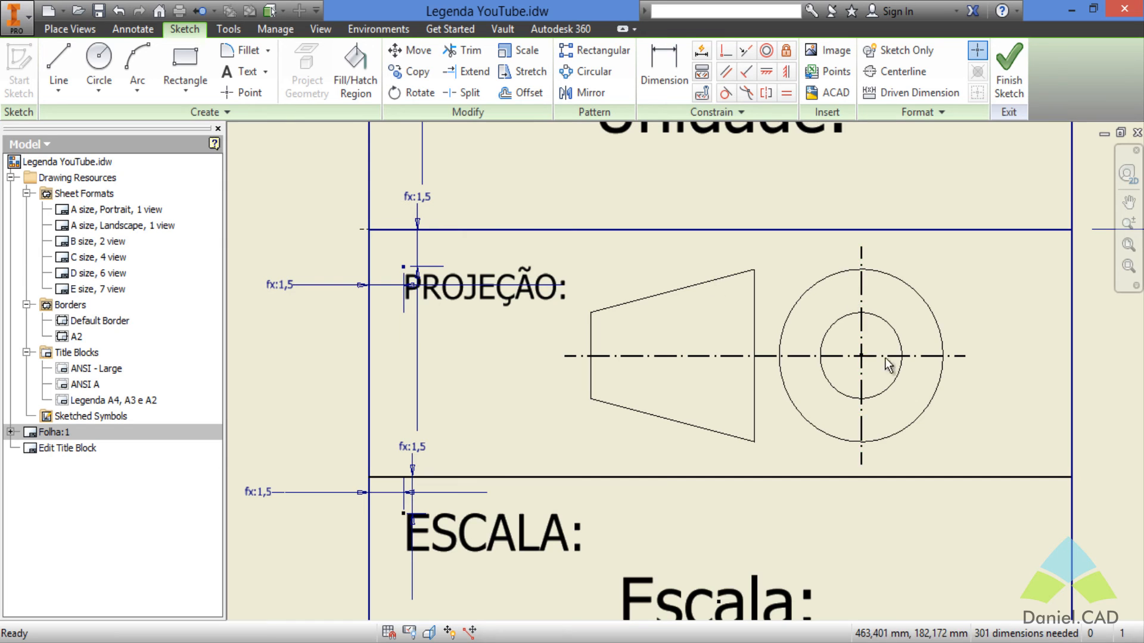
Finish the title block sketch, save the edits to Legenda A4, A3 e A2, and check the projection symbol on the sheet.
{"action": "scroll", "coordinate": [1014, 416], "scroll_direction": "down", "scroll_amount": 5}
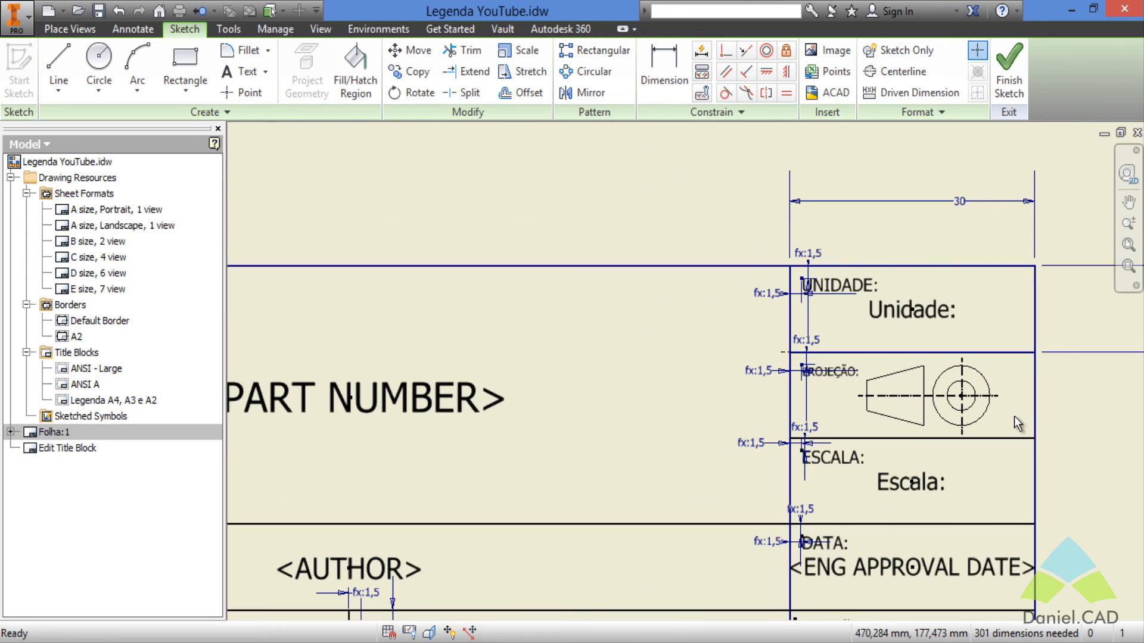
{"action": "left_click", "coordinate": [1010, 81]}
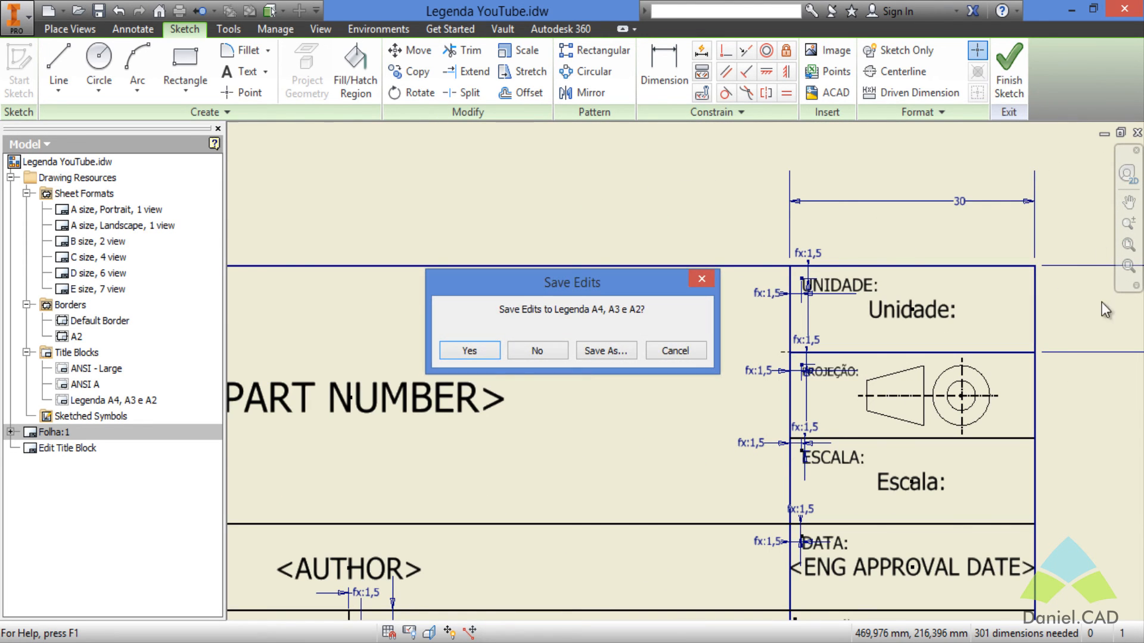
{"action": "left_click", "coordinate": [453, 351]}
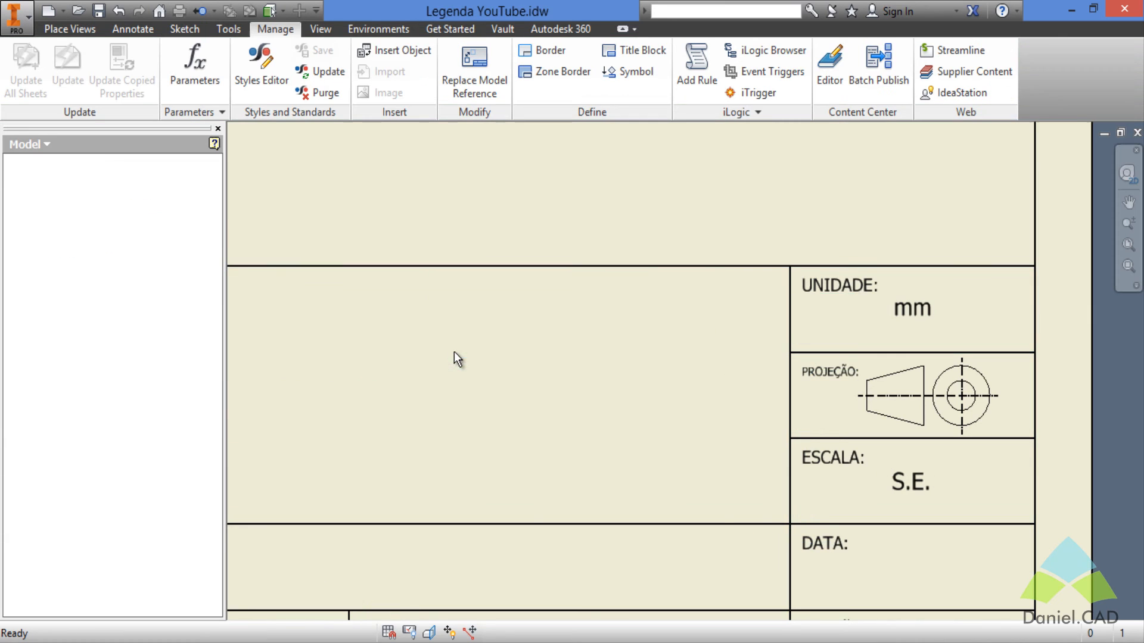
{"action": "middle_click_drag", "start_coordinate": [876, 407], "coordinate": [664, 306]}
{"action": "scroll", "coordinate": [756, 304], "scroll_direction": "up", "scroll_amount": 3}
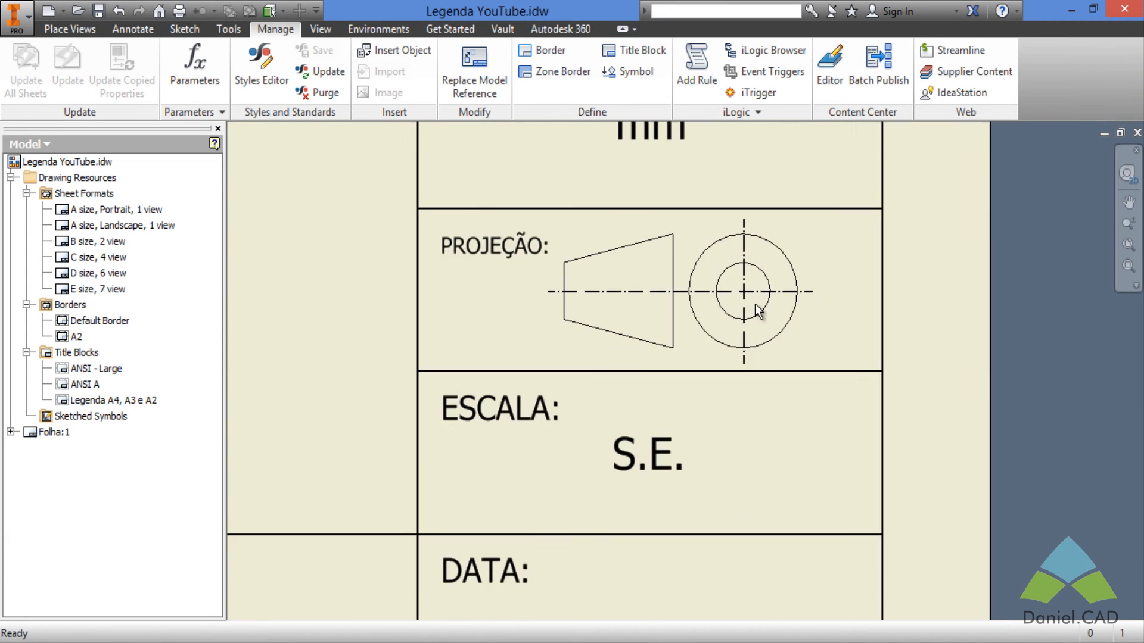
{"action": "middle_click_drag", "start_coordinate": [755, 303], "coordinate": [758, 374]}
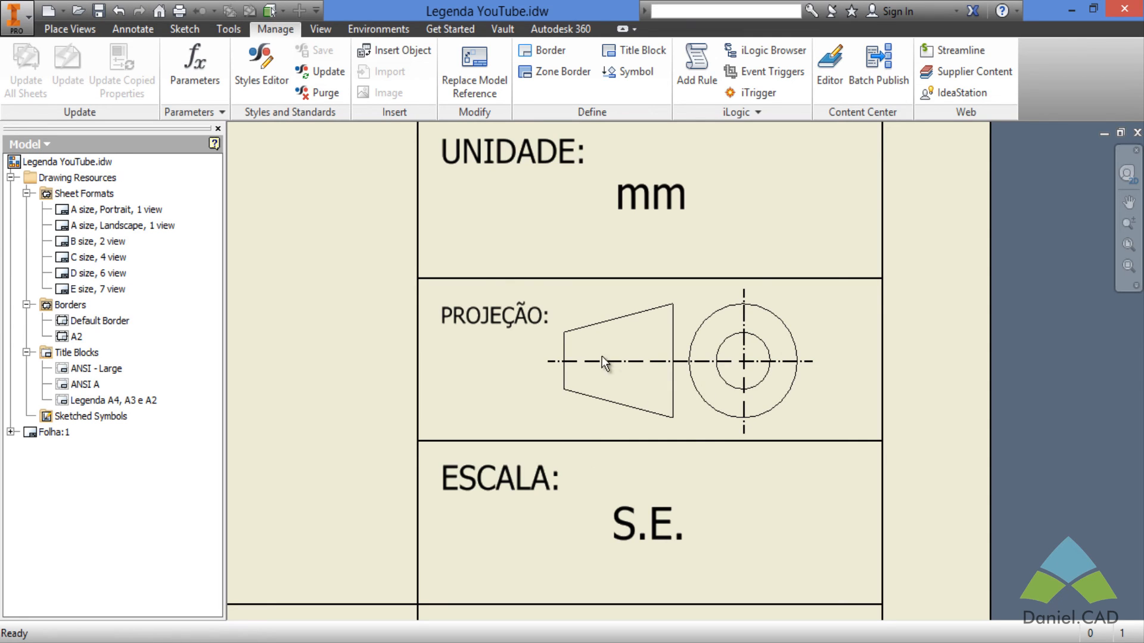
{"action": "scroll", "coordinate": [734, 437], "scroll_direction": "down", "scroll_amount": 4}
{"action": "middle_click", "coordinate": [727, 430]}
{"action": "middle_click", "coordinate": [727, 430]}
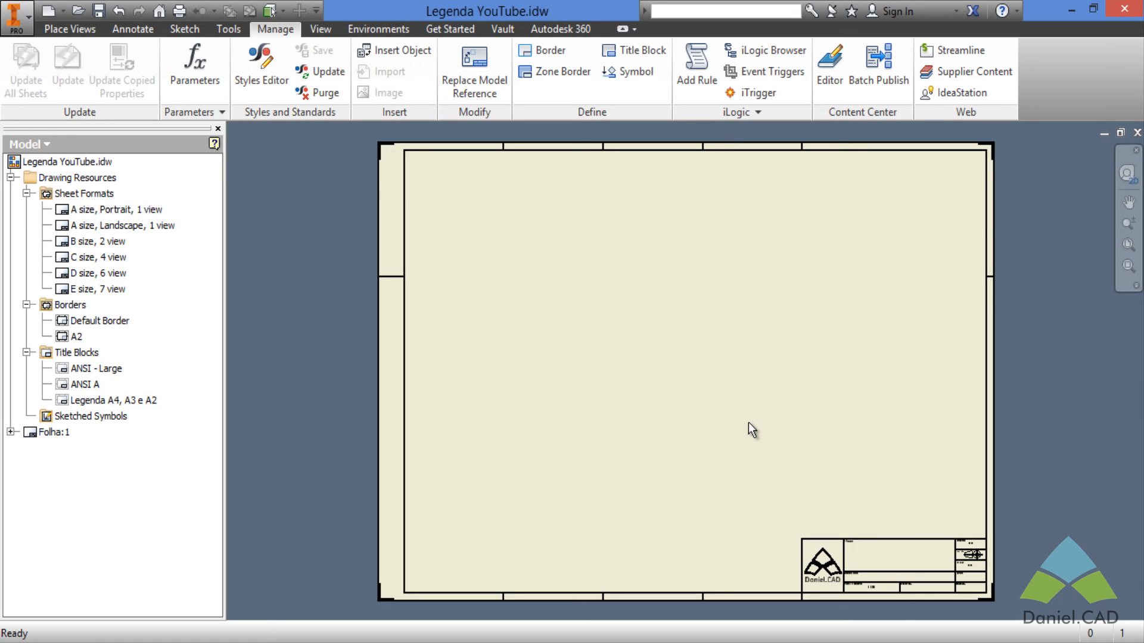
Create a sheet format named Formato A2 from the sheet Folha:1.
{"action": "left_click", "coordinate": [11, 432]}
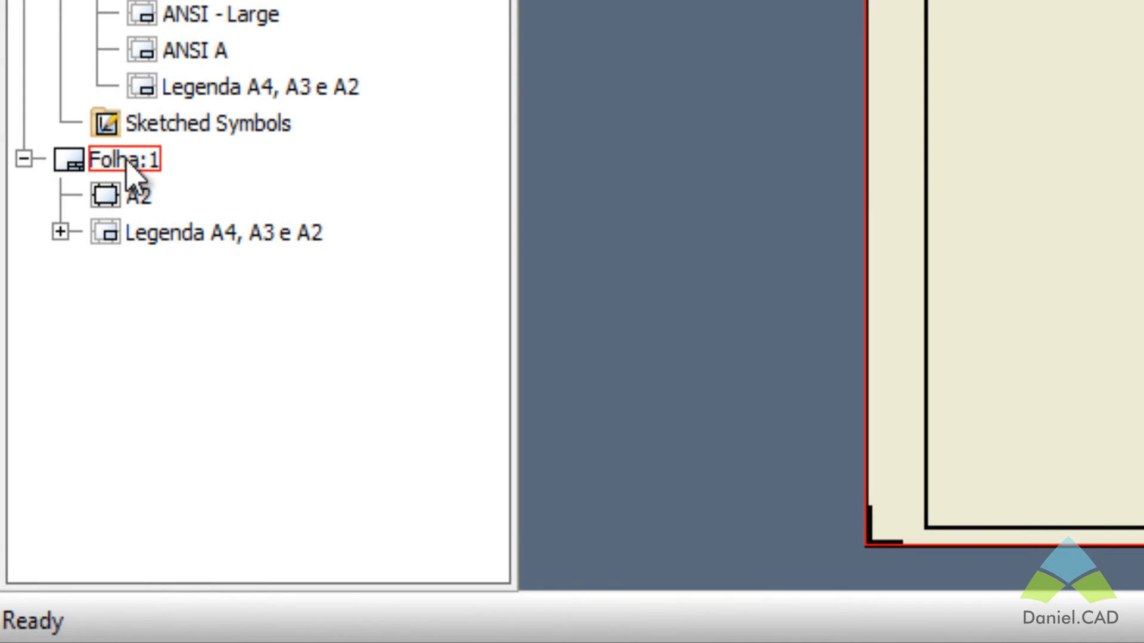
{"action": "right_click", "coordinate": [63, 162]}
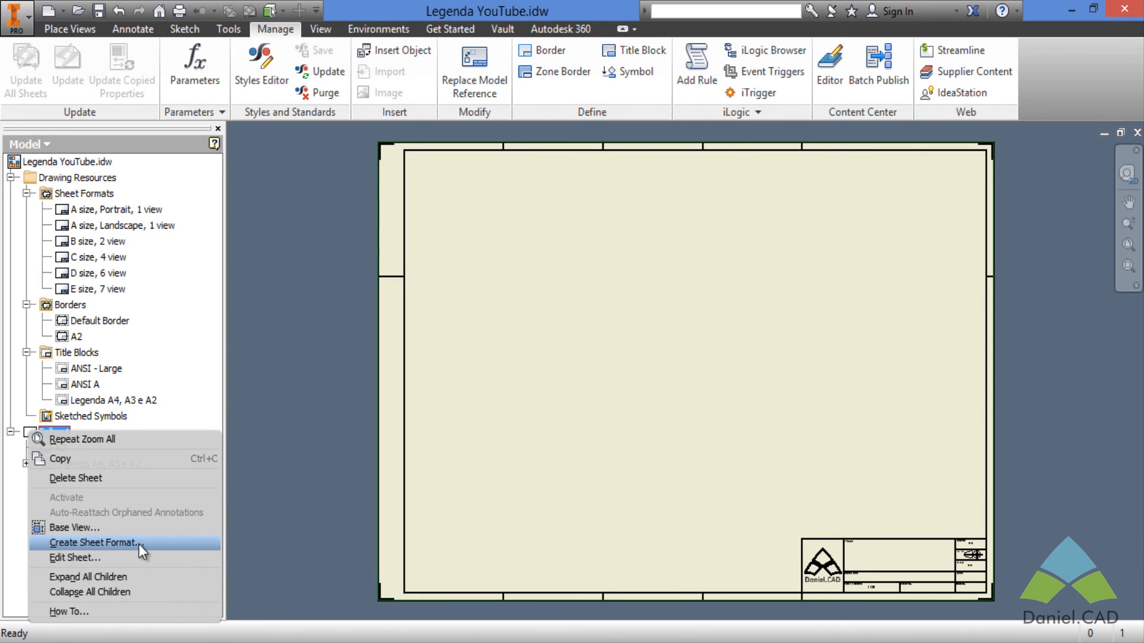
{"action": "left_click", "coordinate": [137, 543]}
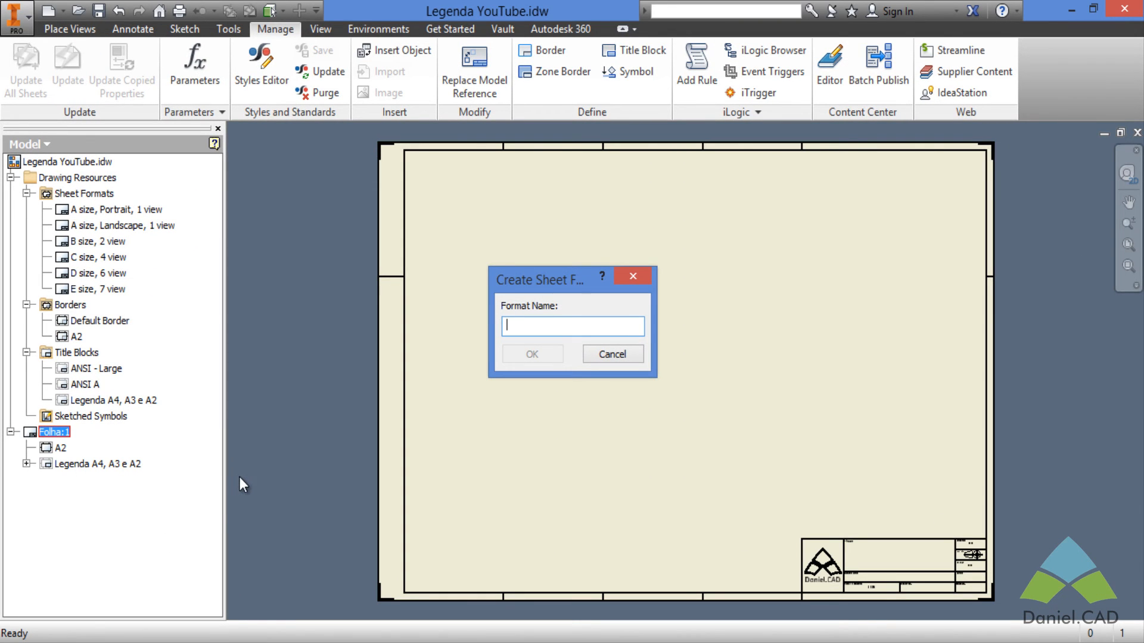
{"action": "type", "text": "Formato A"}
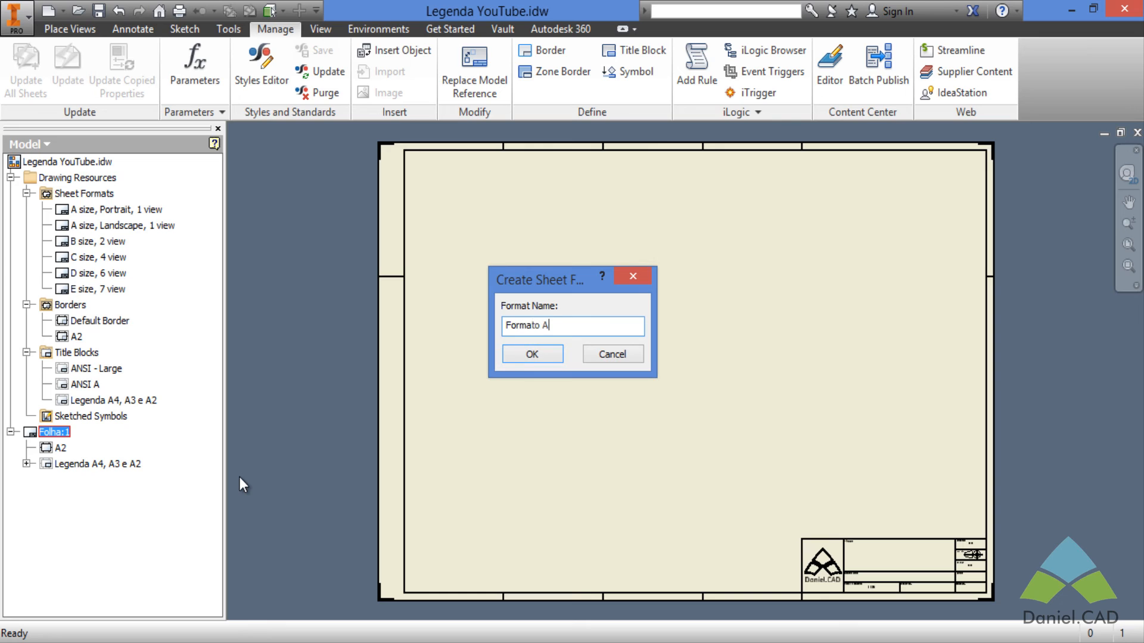
{"action": "type", "text": "2"}
{"action": "left_click", "coordinate": [530, 355]}
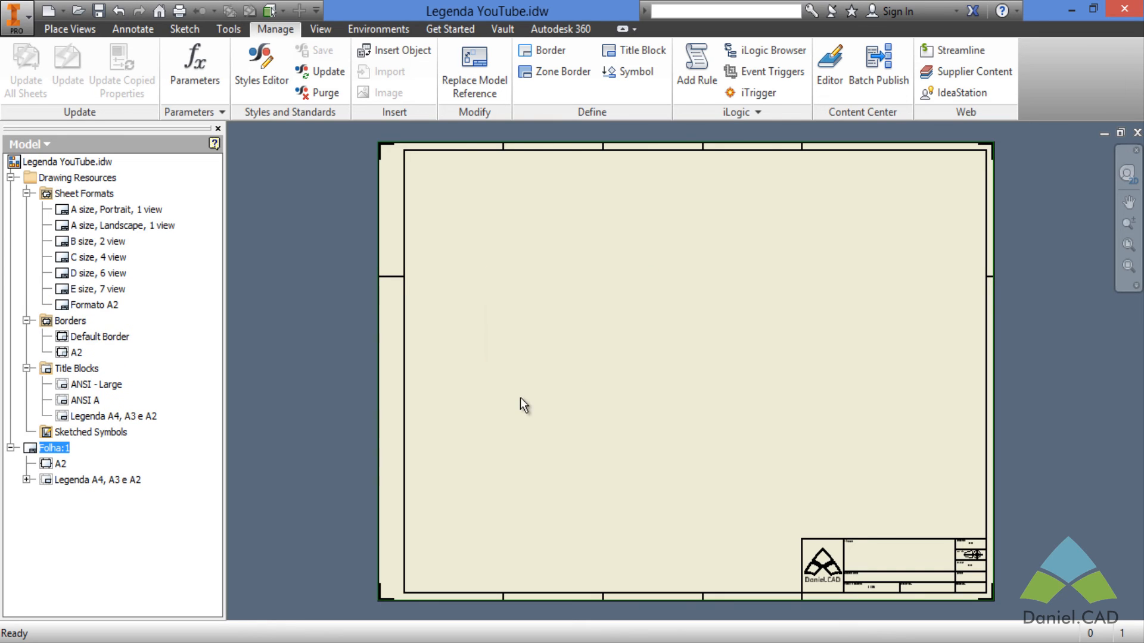
{"action": "left_click", "coordinate": [111, 307]}
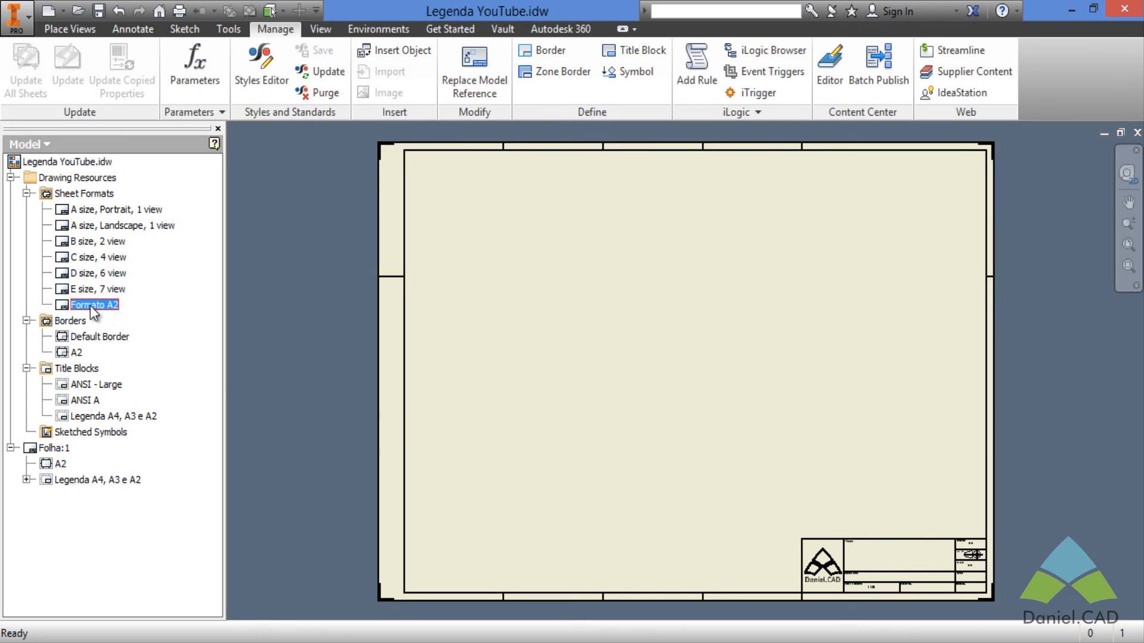
{"action": "left_click", "coordinate": [60, 448]}
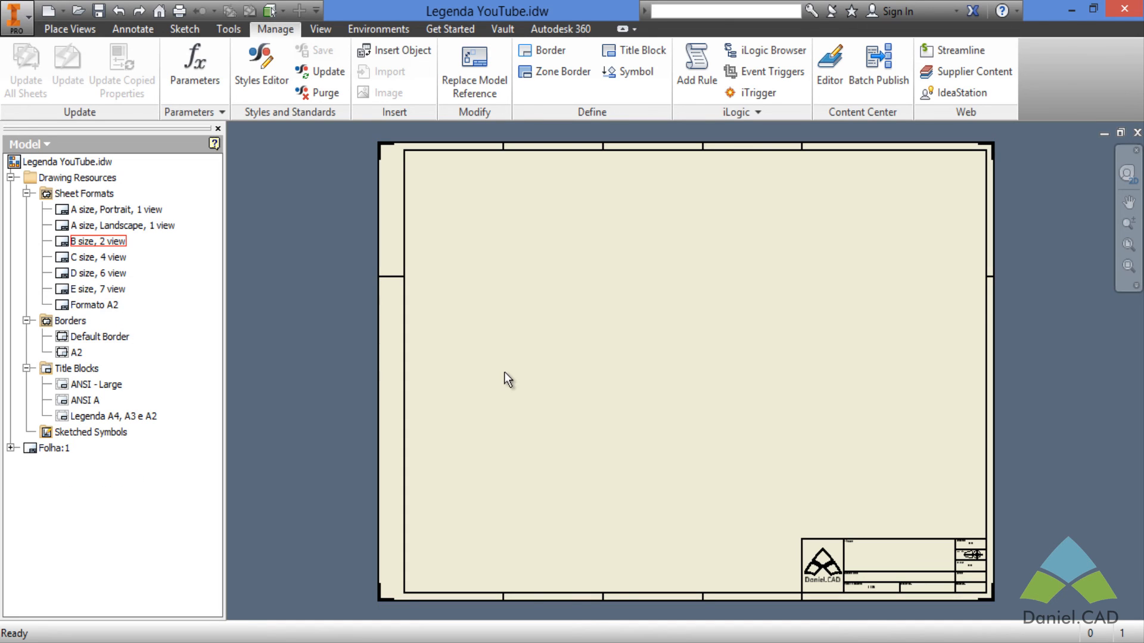
Create a new sheet from the A size, Portrait, 1 view format and inspect its title block.
{"action": "double_click", "coordinate": [90, 210]}
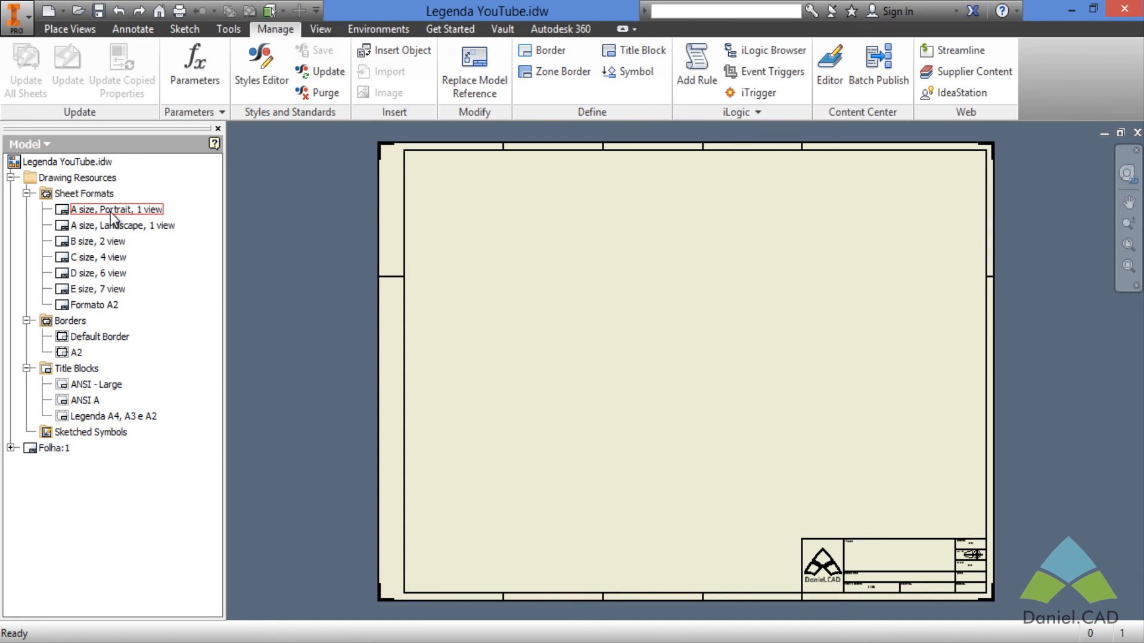
{"action": "left_click", "coordinate": [324, 213]}
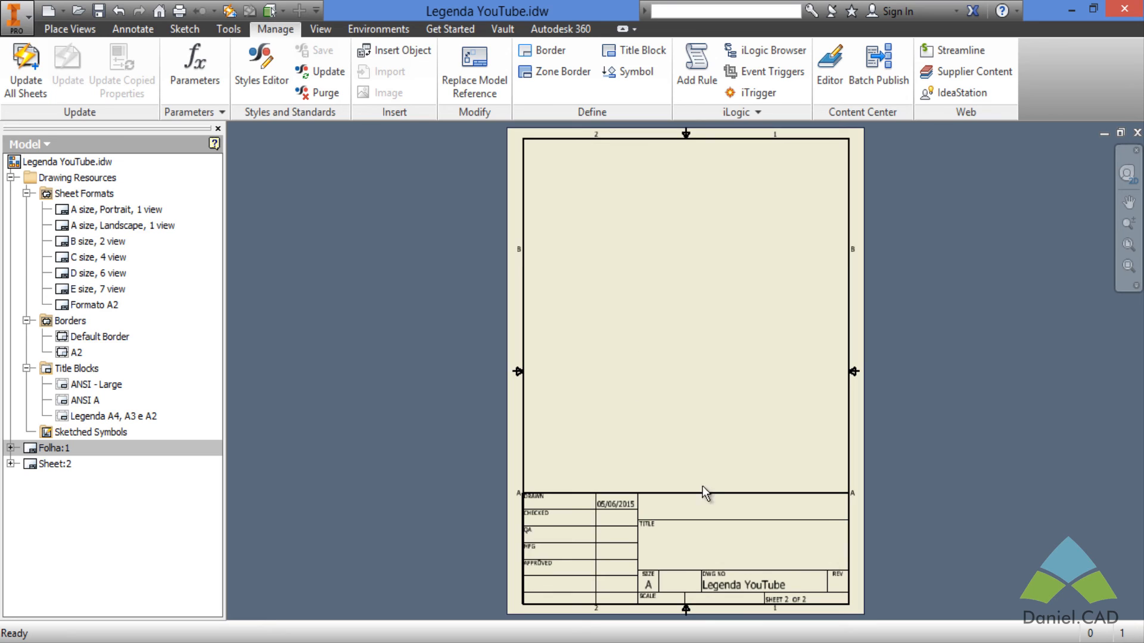
{"action": "middle_click_drag", "start_coordinate": [700, 539], "coordinate": [616, 374]}
{"action": "scroll", "coordinate": [652, 427], "scroll_direction": "up", "scroll_amount": 3}
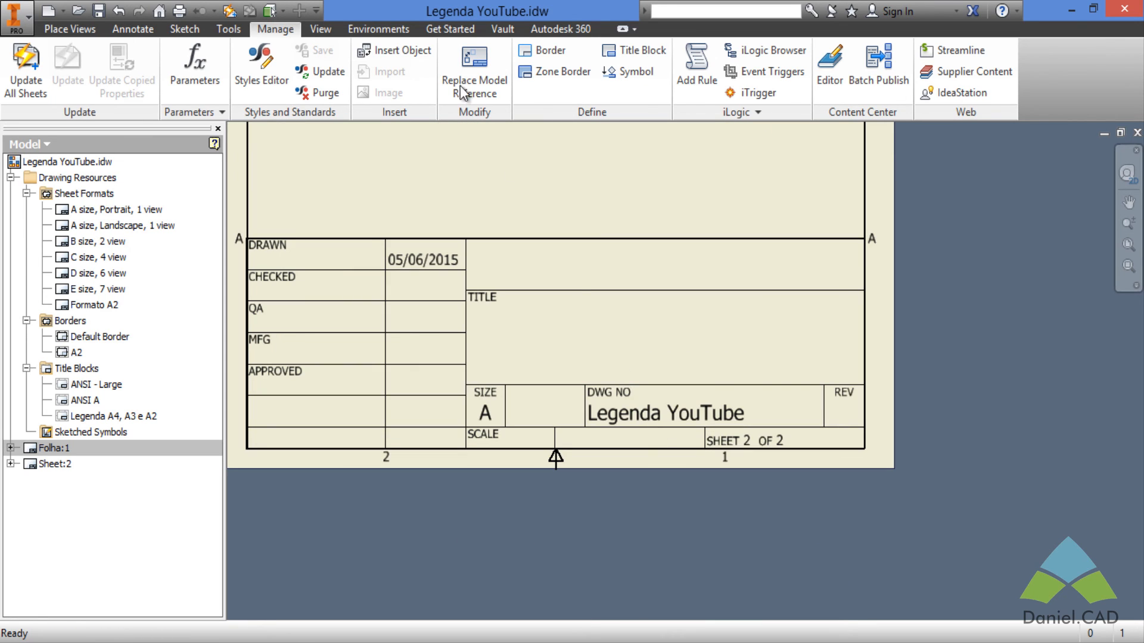
{"action": "scroll", "coordinate": [617, 279], "scroll_direction": "down", "scroll_amount": 3}
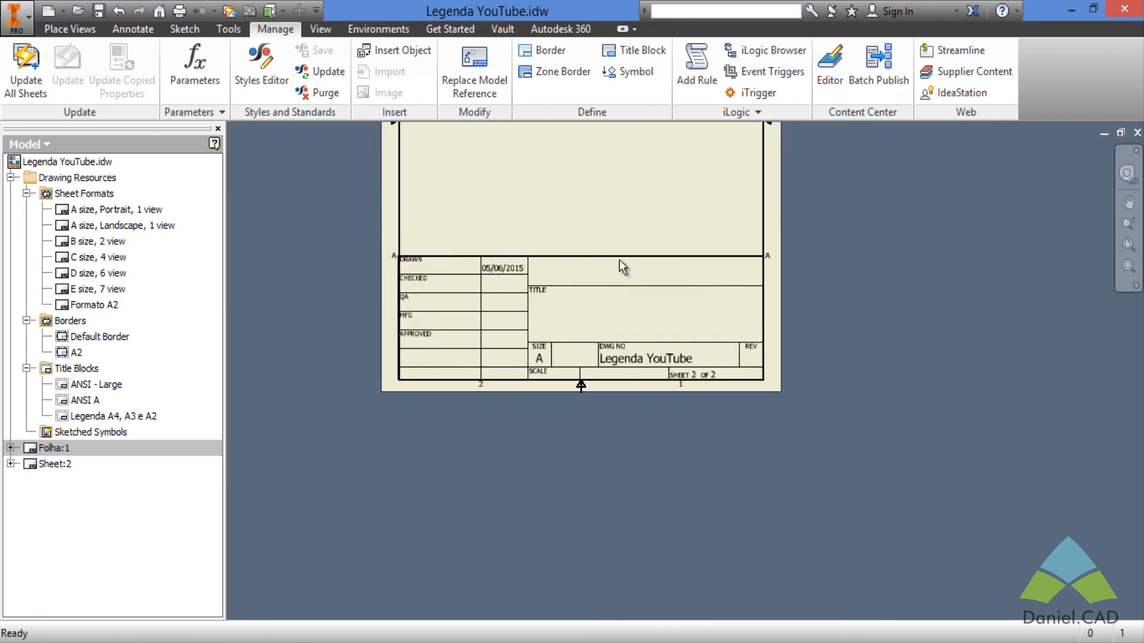
{"action": "middle_click_drag", "start_coordinate": [619, 260], "coordinate": [655, 343]}
{"action": "middle_click_drag", "start_coordinate": [672, 249], "coordinate": [639, 350]}
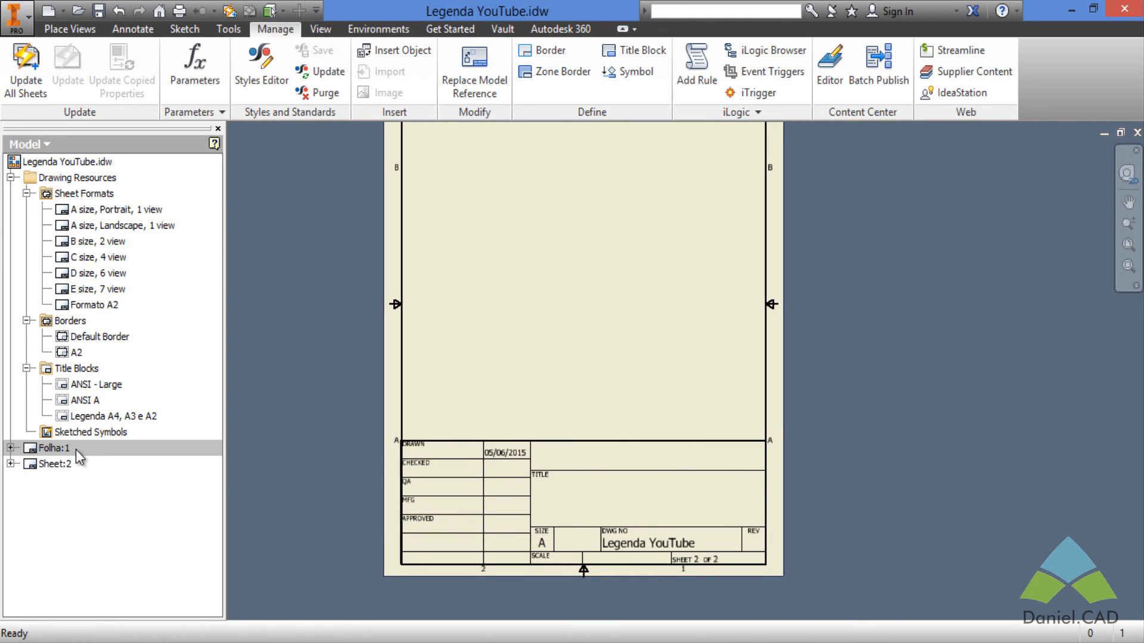
Delete the sheets Folha:1 and Sheet:2 together.
{"action": "double_click", "coordinate": [52, 463]}
{"action": "right_click", "coordinate": [59, 451]}
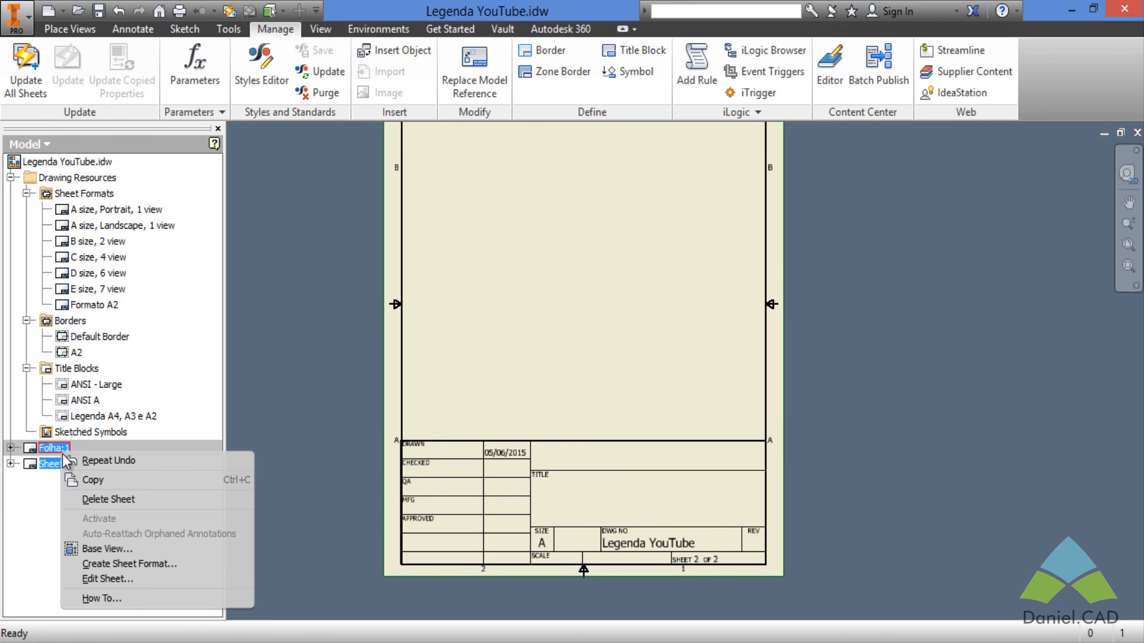
{"action": "left_click", "coordinate": [128, 501]}
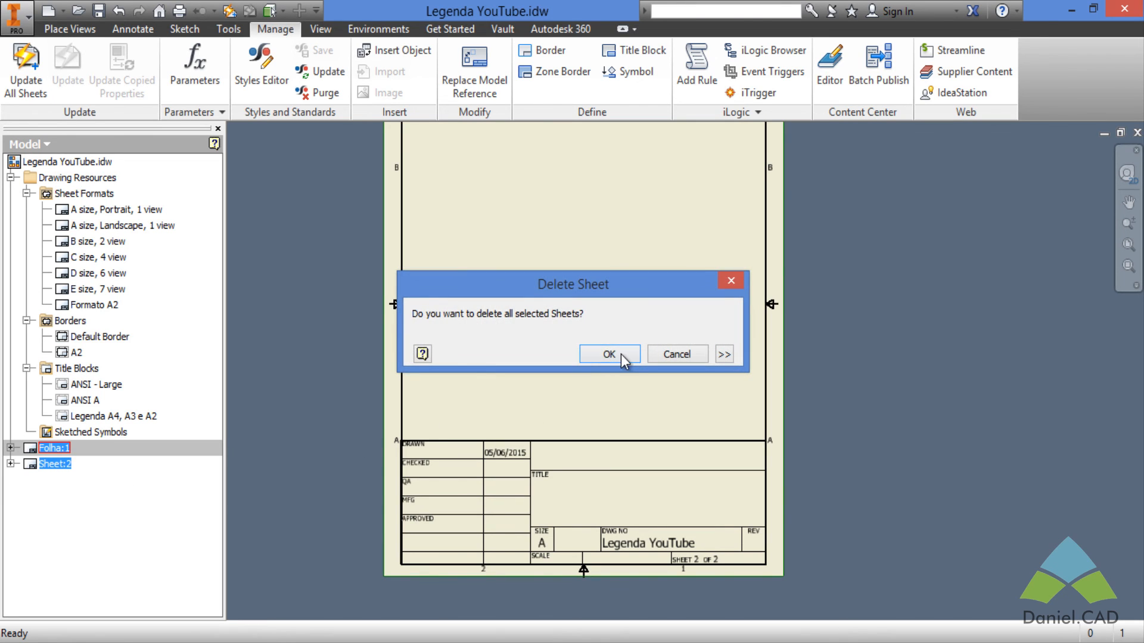
{"action": "left_click", "coordinate": [619, 353]}
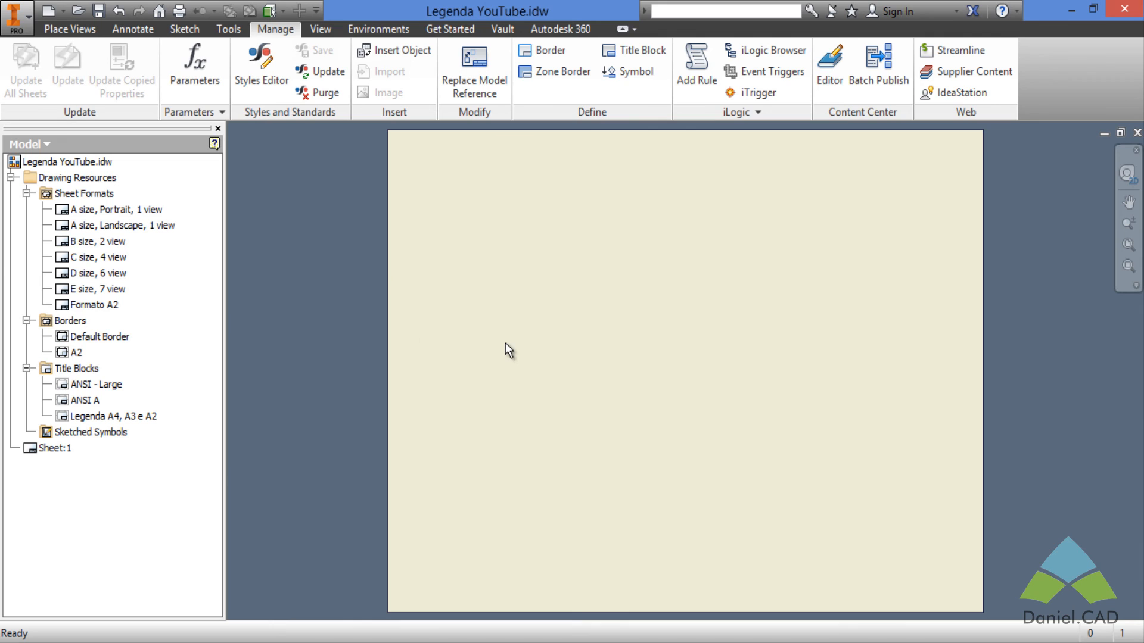
Create a new sheet from Formato A2, entering 1:00h for Tempo Previsto, mm for Unidade and S.E. for Escala.
{"action": "mouse_move", "coordinate": [94, 305]}
{"action": "left_mouse_down"}
{"action": "mouse_move", "coordinate": [102, 213]}
{"action": "mouse_move", "coordinate": [83, 194]}
{"action": "mouse_move", "coordinate": [99, 322]}
{"action": "left_mouse_up"}
{"action": "double_click", "coordinate": [67, 307]}
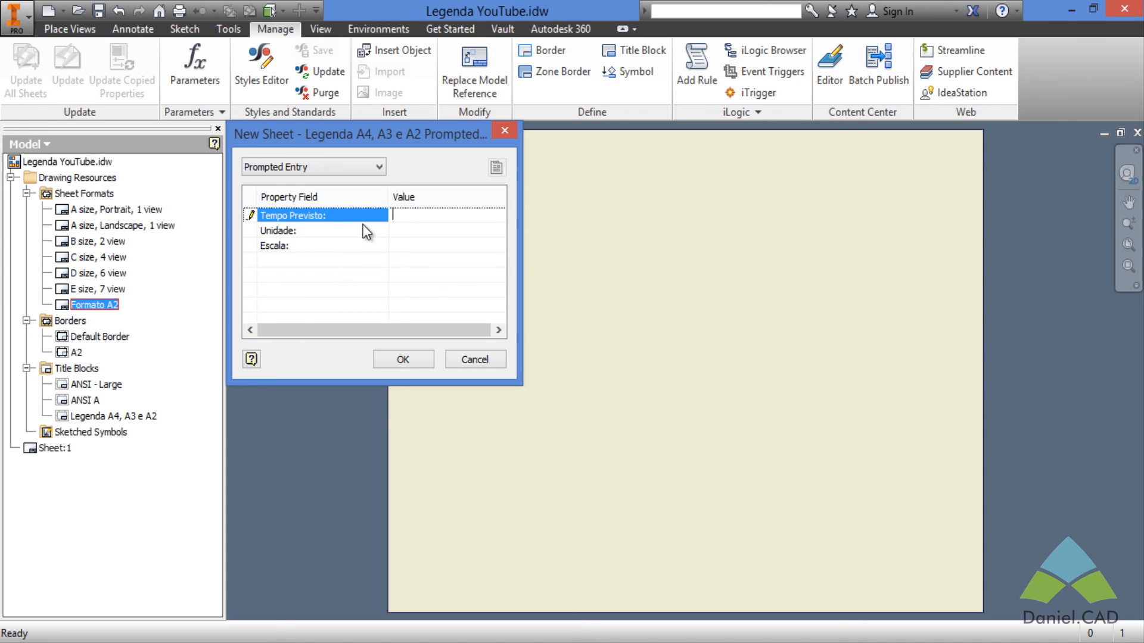
{"action": "type", "text": "1:00h"}
{"action": "key", "text": "Return"}
{"action": "left_click", "coordinate": [430, 230]}
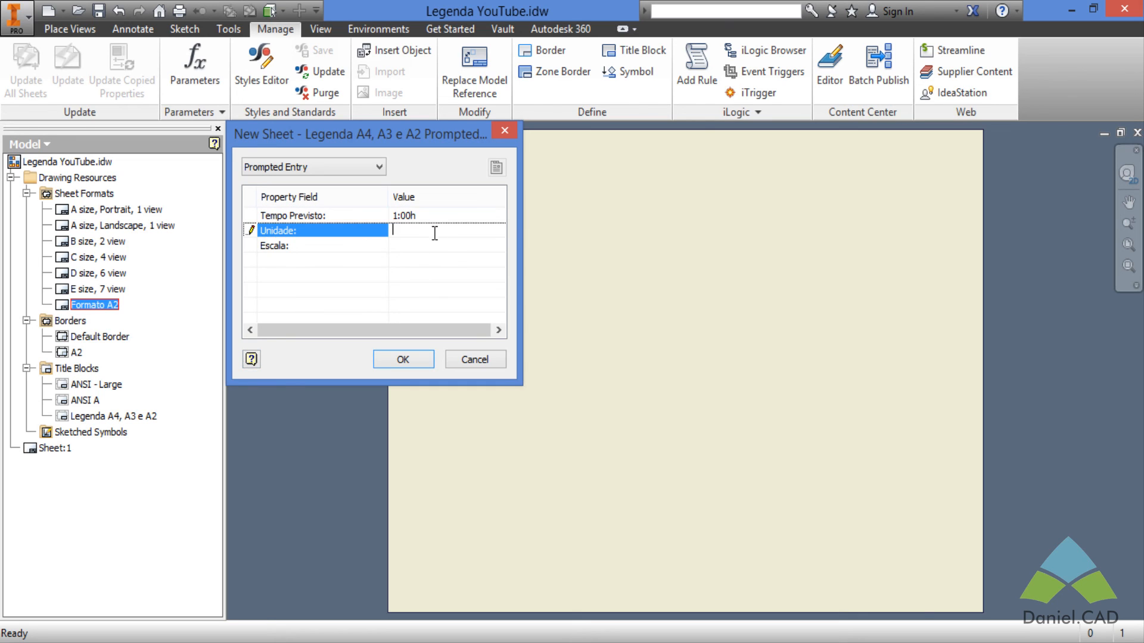
{"action": "type", "text": "mm"}
{"action": "left_click", "coordinate": [415, 245]}
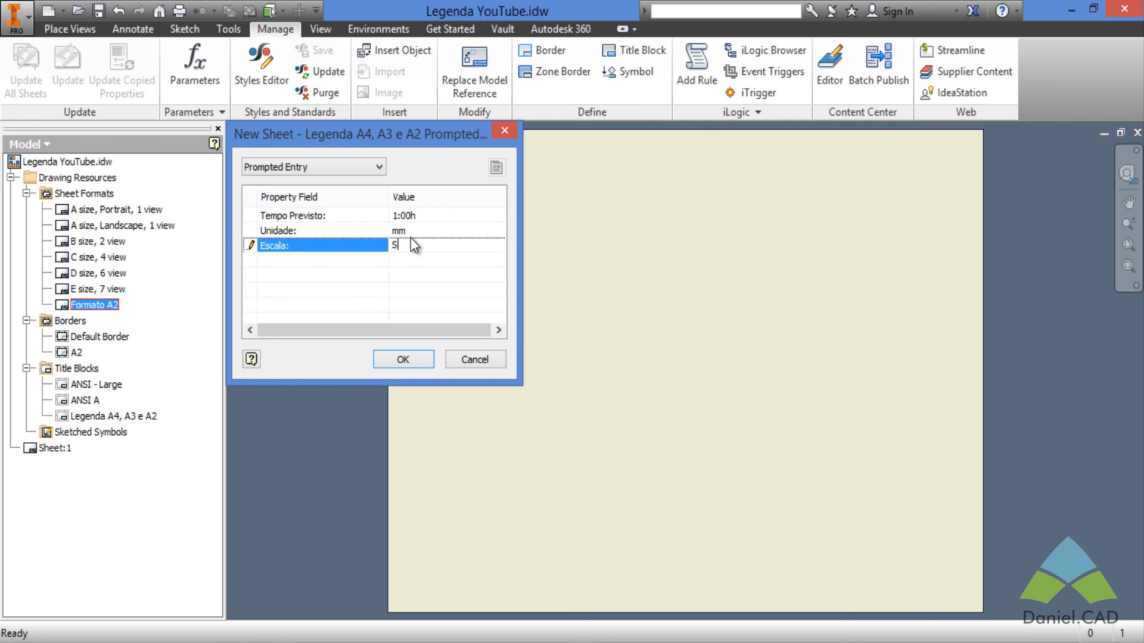
{"action": "type", "text": "S.e"}
{"action": "key", "text": "BackSpace"}
{"action": "type", "text": "E."}
{"action": "left_click", "coordinate": [382, 356]}
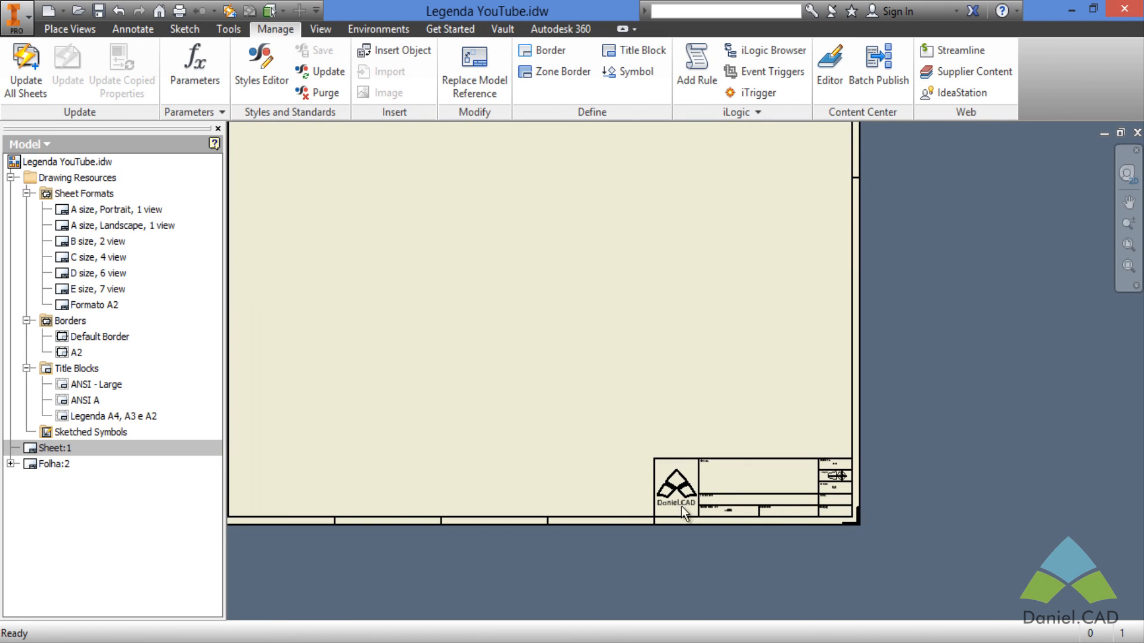
Delete the Legenda A4, A3 e A2 title block from the sheet Folha:2.
{"action": "left_click", "coordinate": [11, 464]}
{"action": "middle_click_drag", "start_coordinate": [674, 398], "coordinate": [643, 339]}
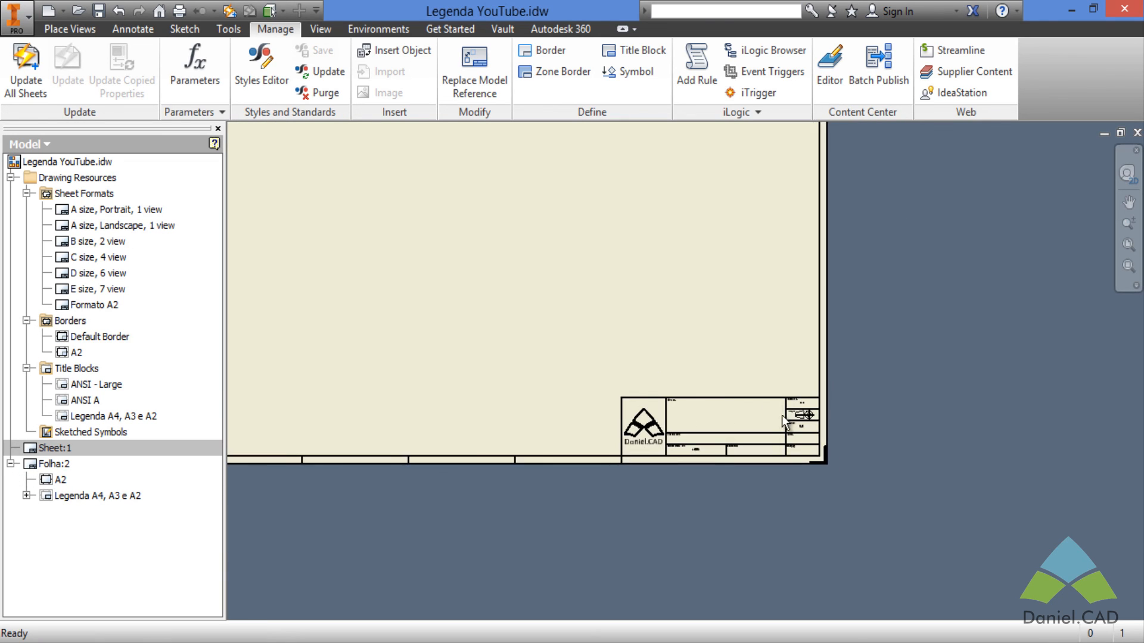
{"action": "scroll", "coordinate": [782, 415], "scroll_direction": "up", "scroll_amount": 3}
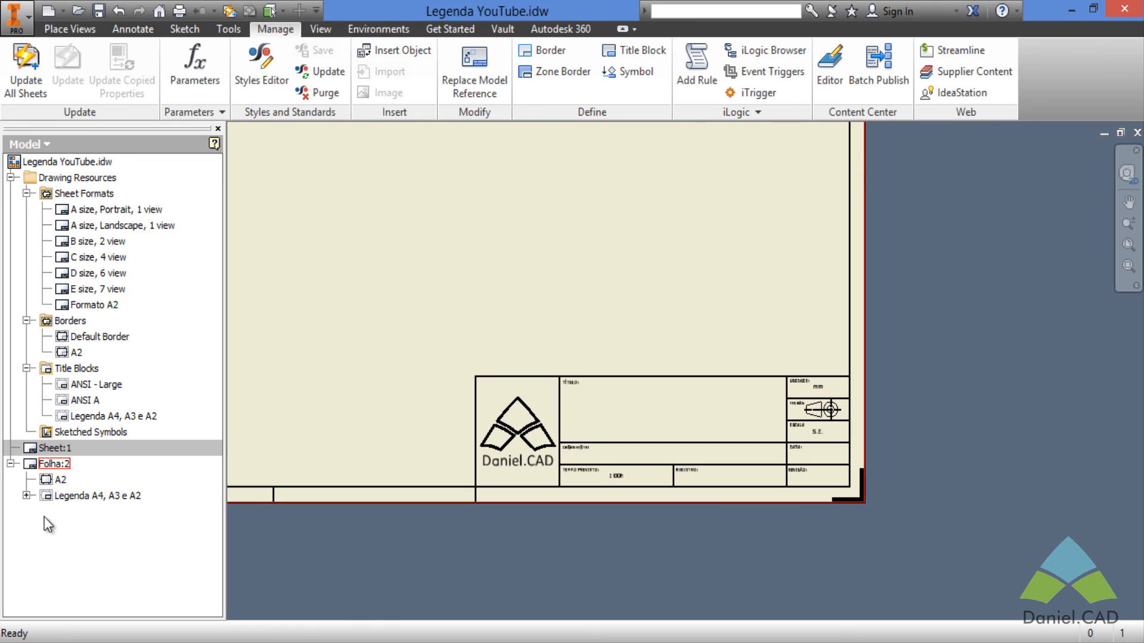
{"action": "left_click", "coordinate": [99, 498]}
{"action": "key", "text": "Delete"}
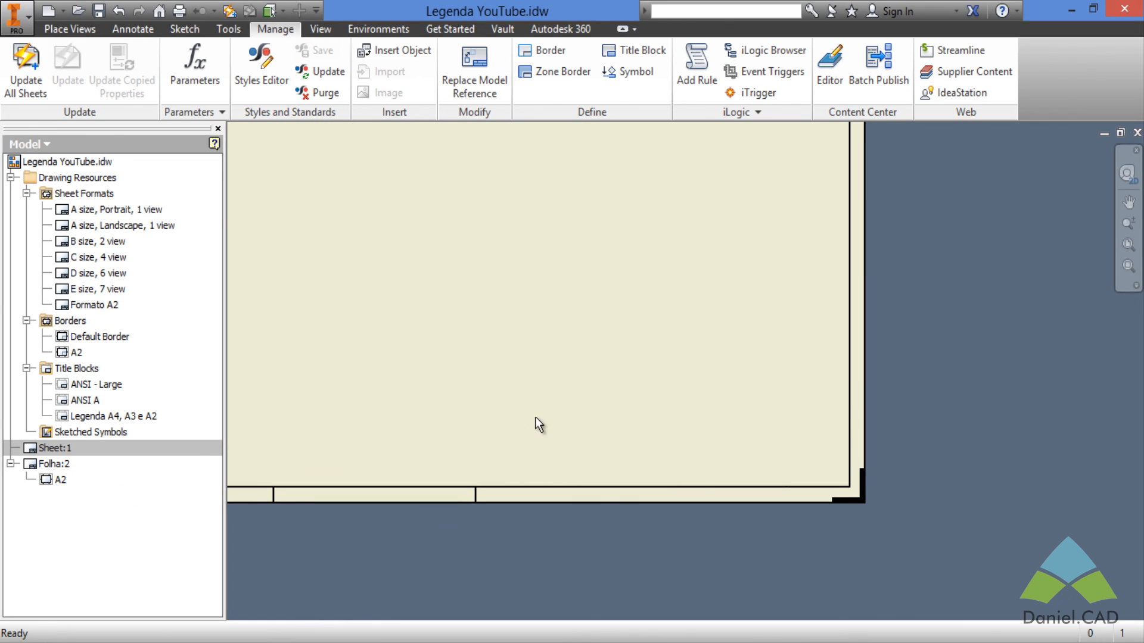
Delete the A2 border from the sheet Folha:2.
{"action": "scroll", "coordinate": [536, 419], "scroll_direction": "up", "scroll_amount": 3}
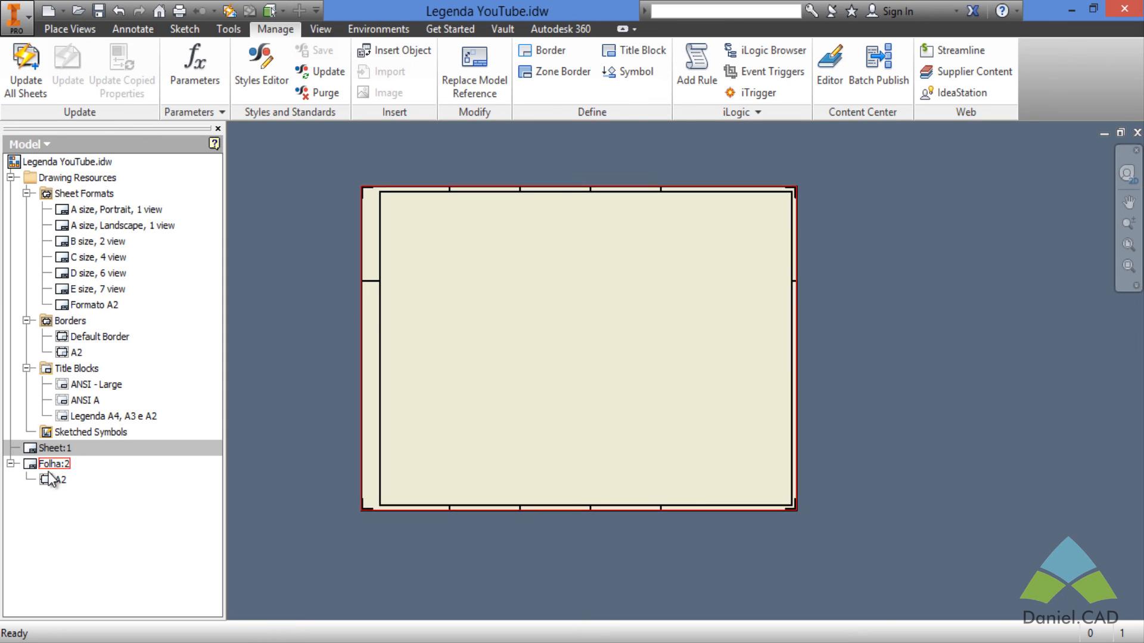
{"action": "left_click", "coordinate": [49, 484]}
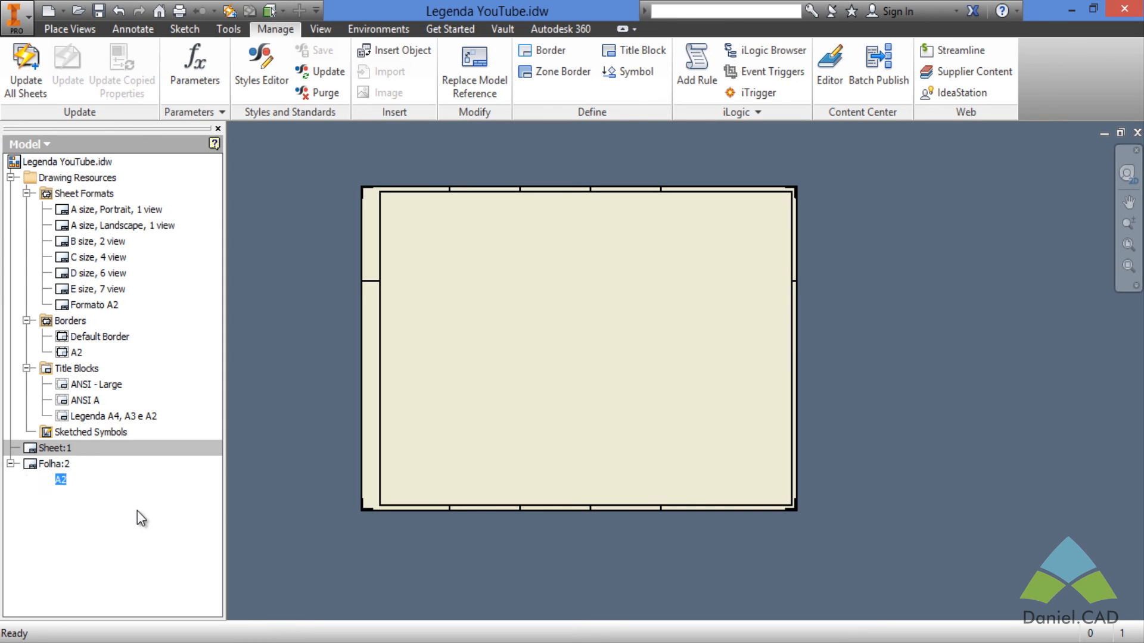
{"action": "key", "text": "Delete"}
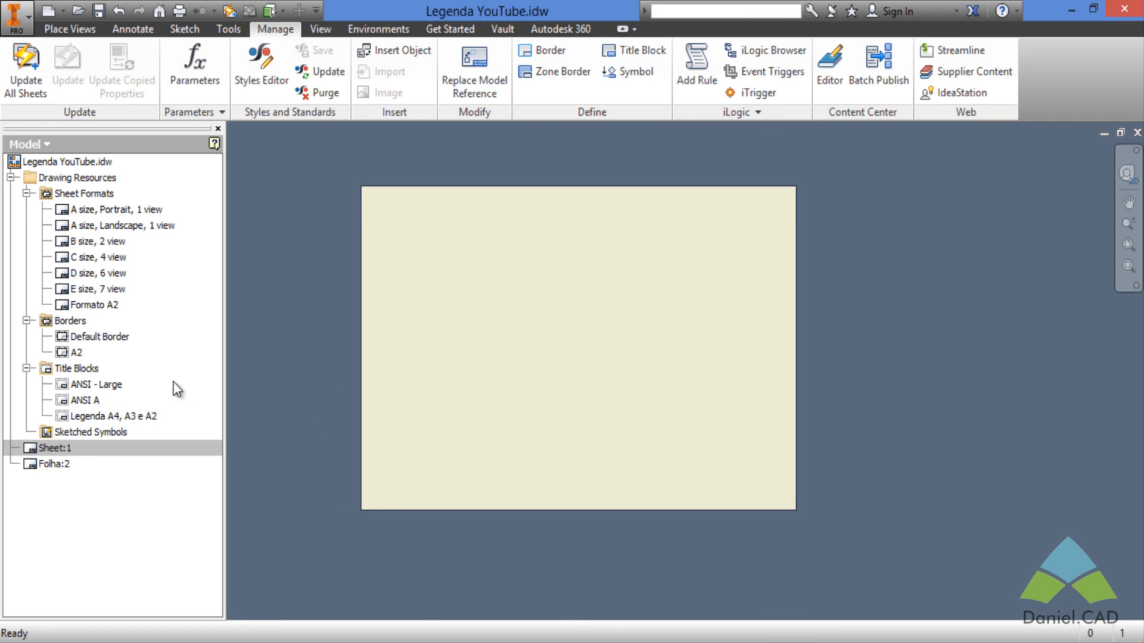
Insert the A2 border and the Legenda A4, A3 e A2 title block on Folha:2, leaving the prompted entries blank.
{"action": "double_click", "coordinate": [78, 353]}
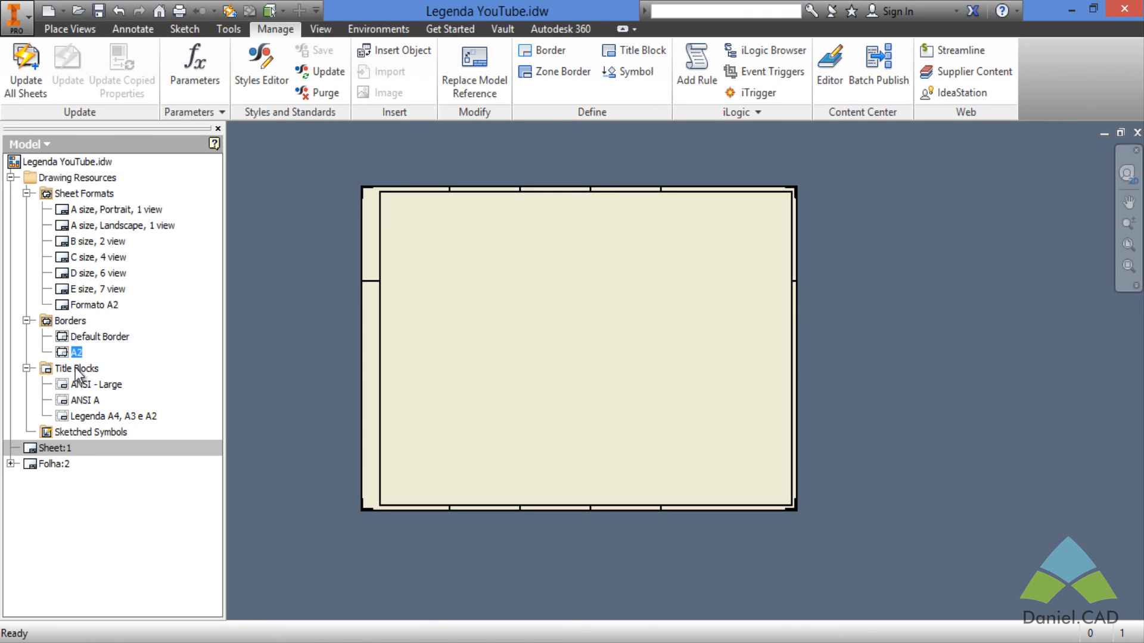
{"action": "double_click", "coordinate": [114, 416]}
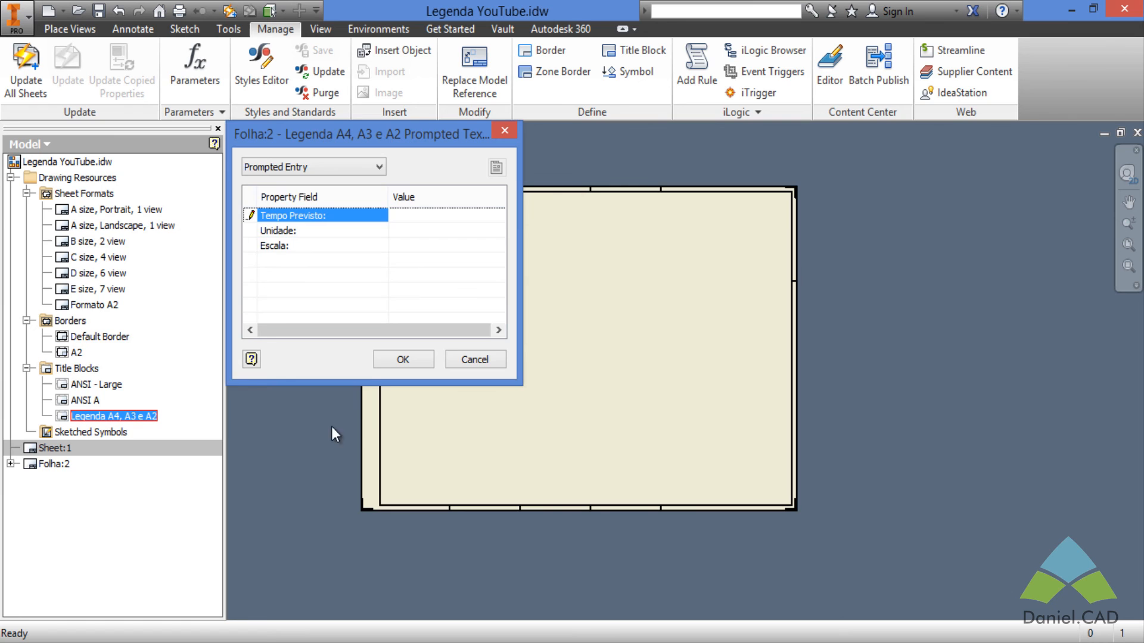
{"action": "left_click", "coordinate": [391, 364]}
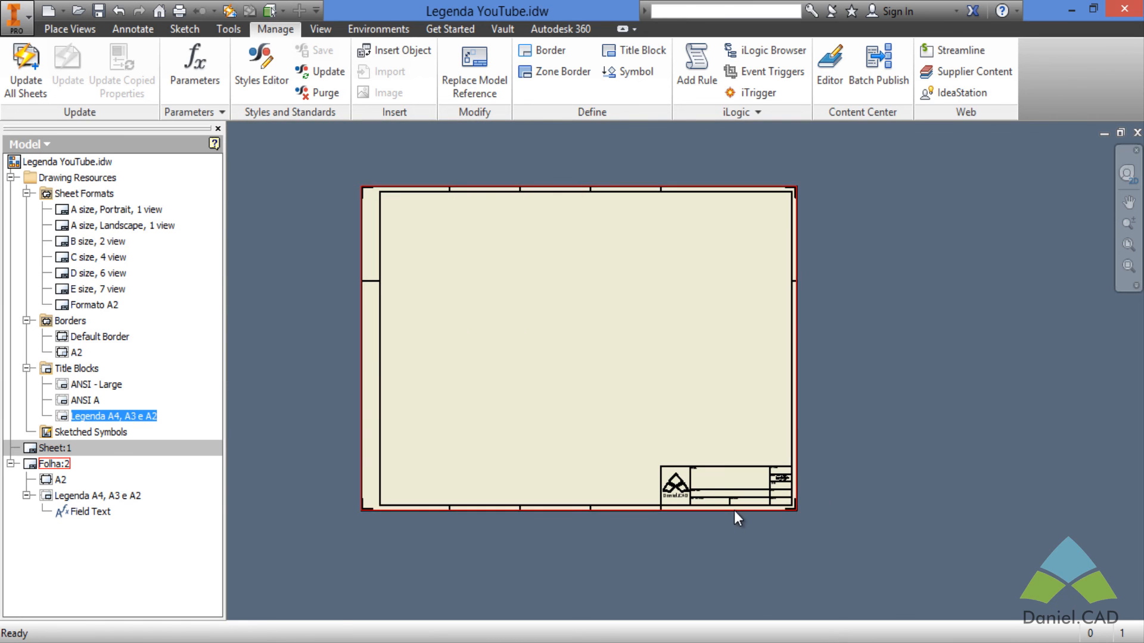
{"action": "scroll", "coordinate": [734, 510], "scroll_direction": "up", "scroll_amount": 5}
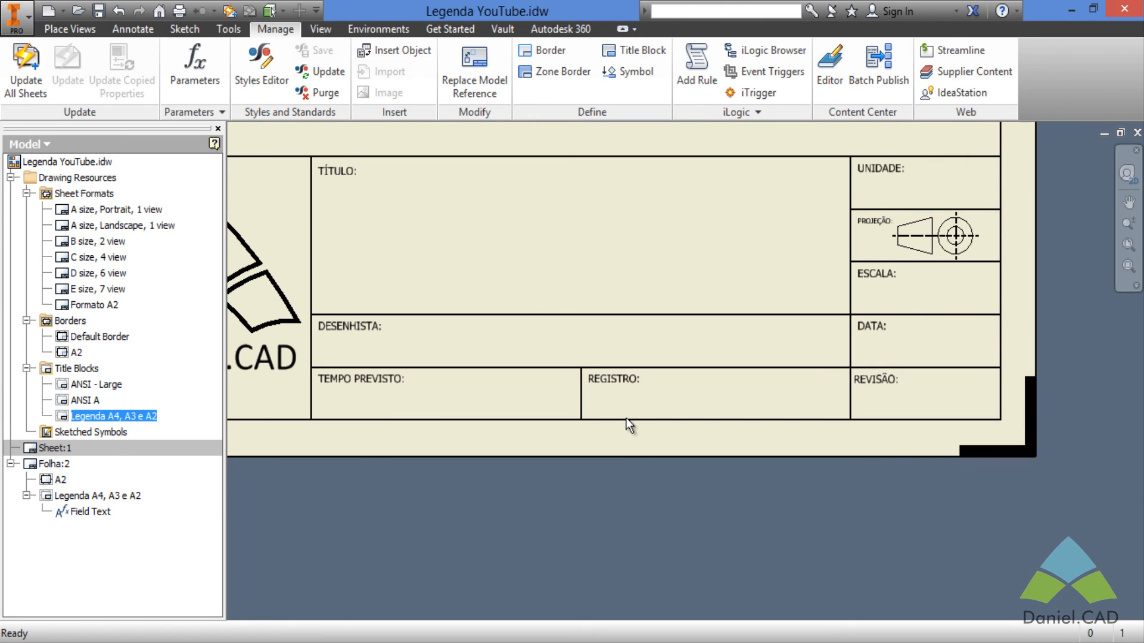
{"action": "key", "text": "Home"}
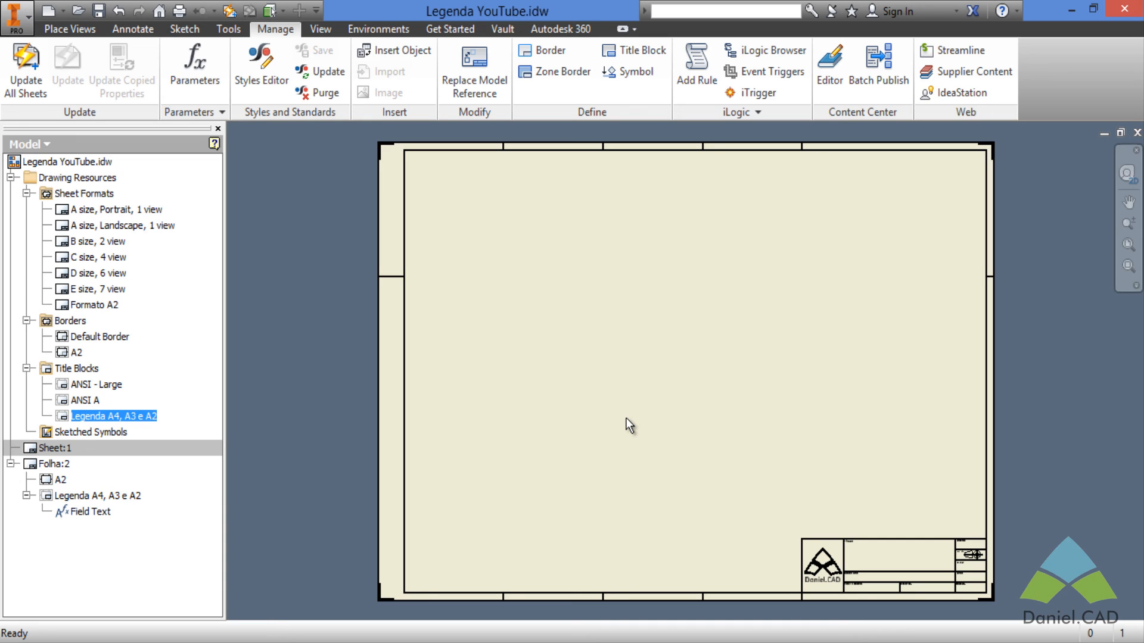
Start placing a base view on the sheet Folha:2.
{"action": "left_click", "coordinate": [70, 29]}
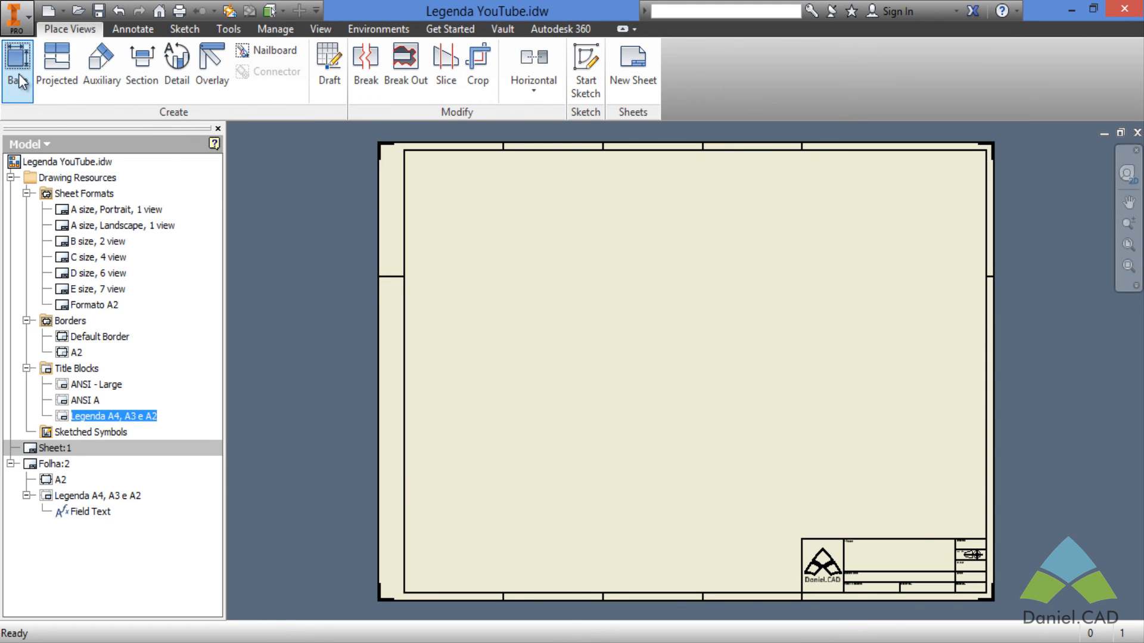